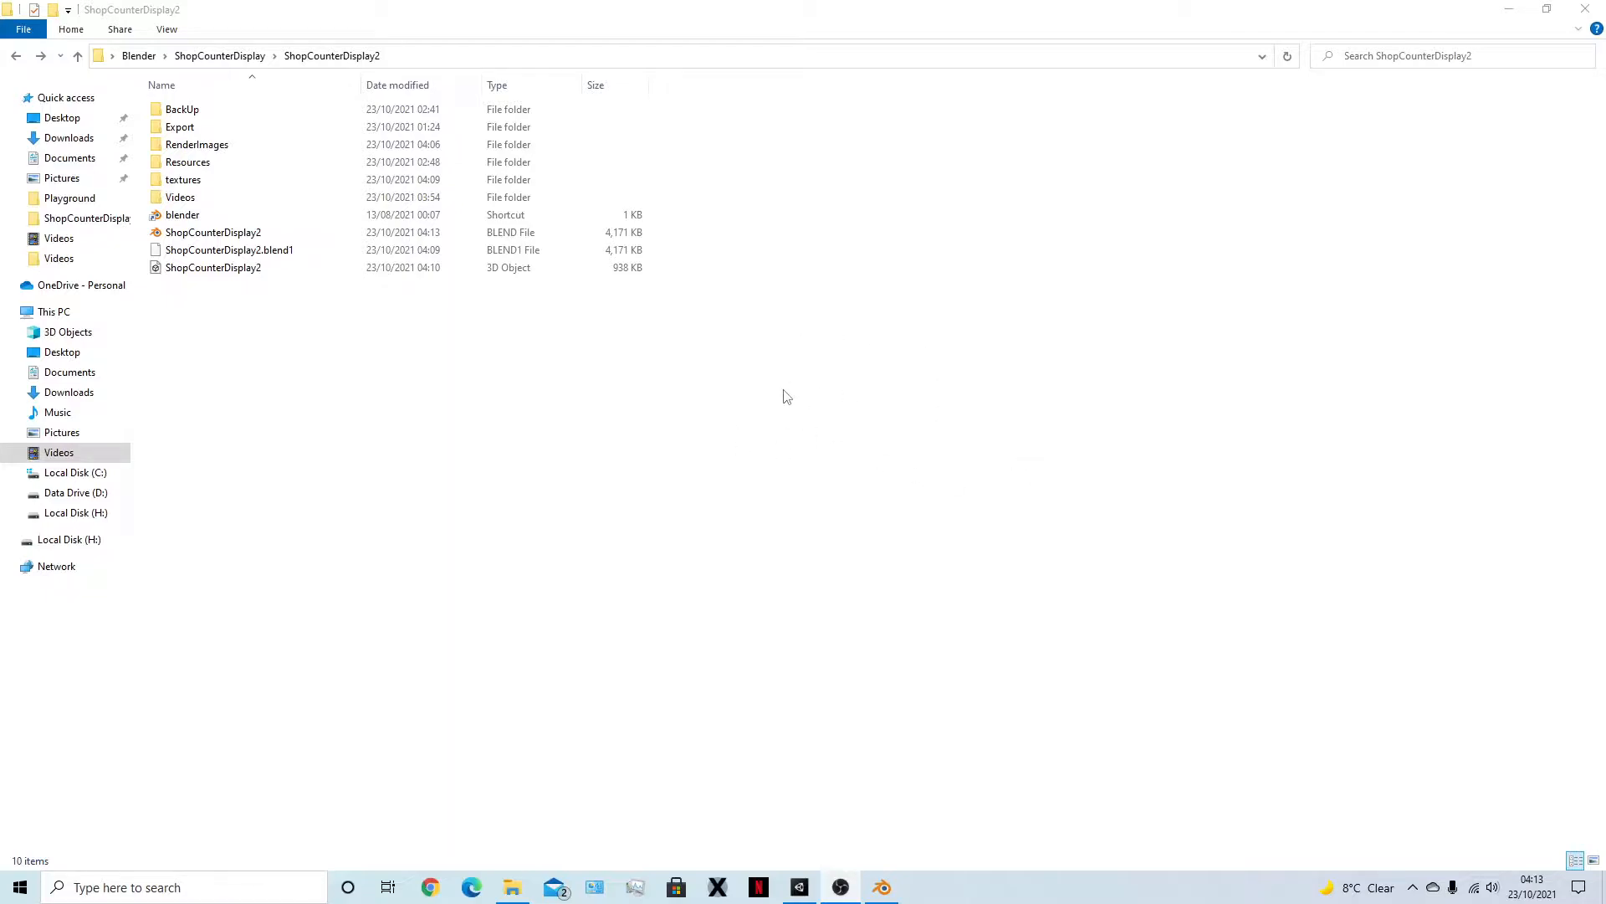
Open render images 1 and 2 from the RenderImages folder to view the display counter's front and back
click(755, 488)
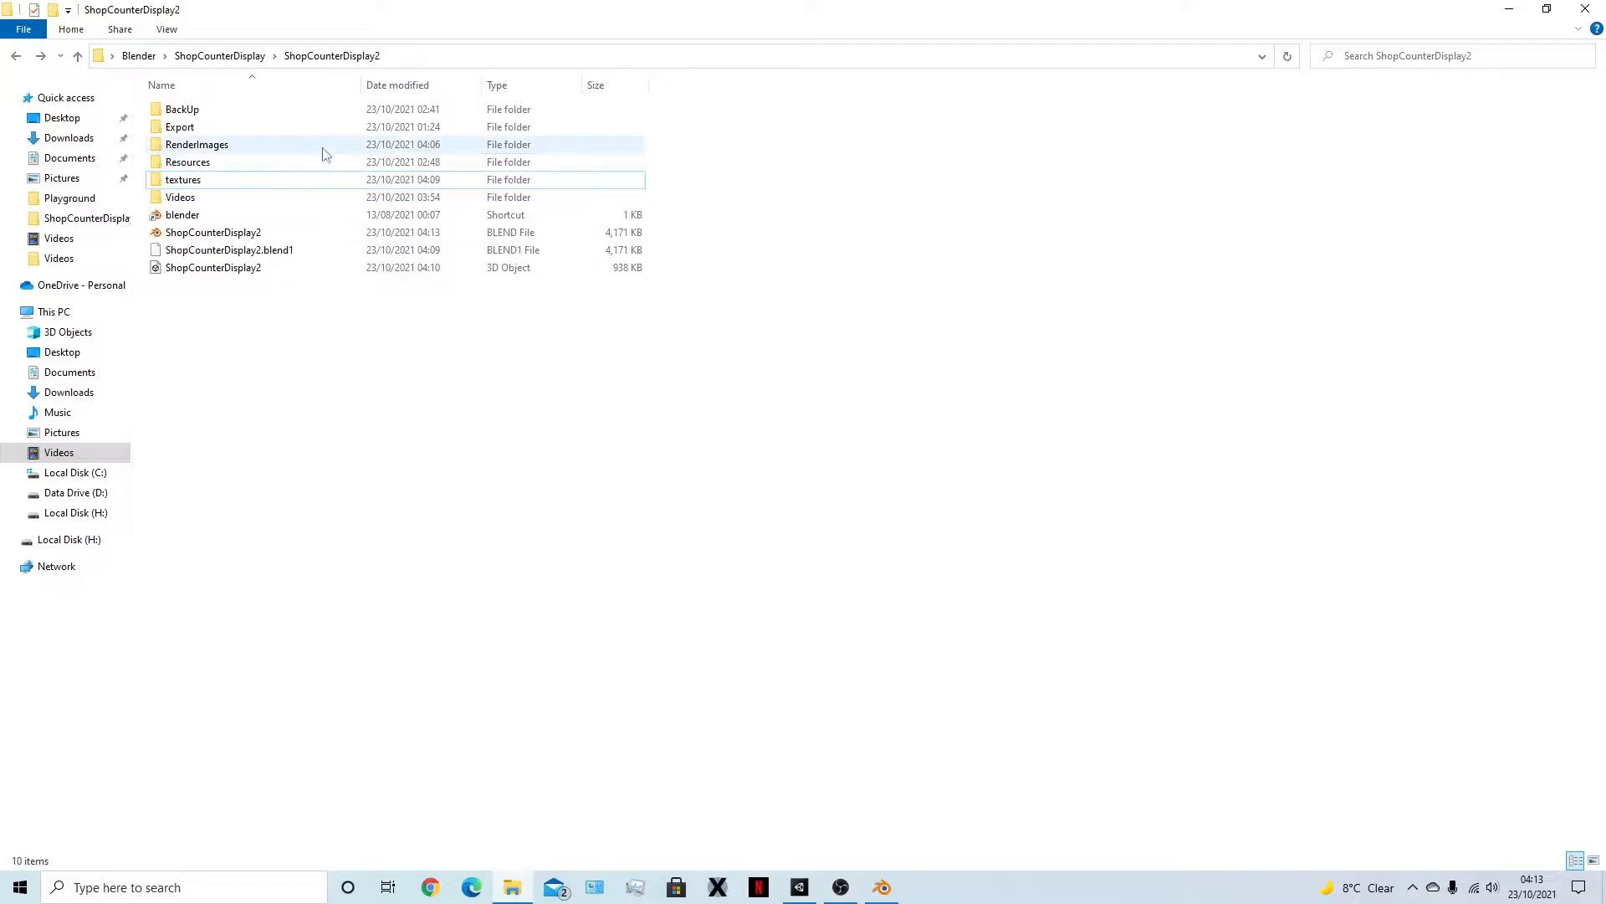
double_click(290, 157)
double_click(190, 134)
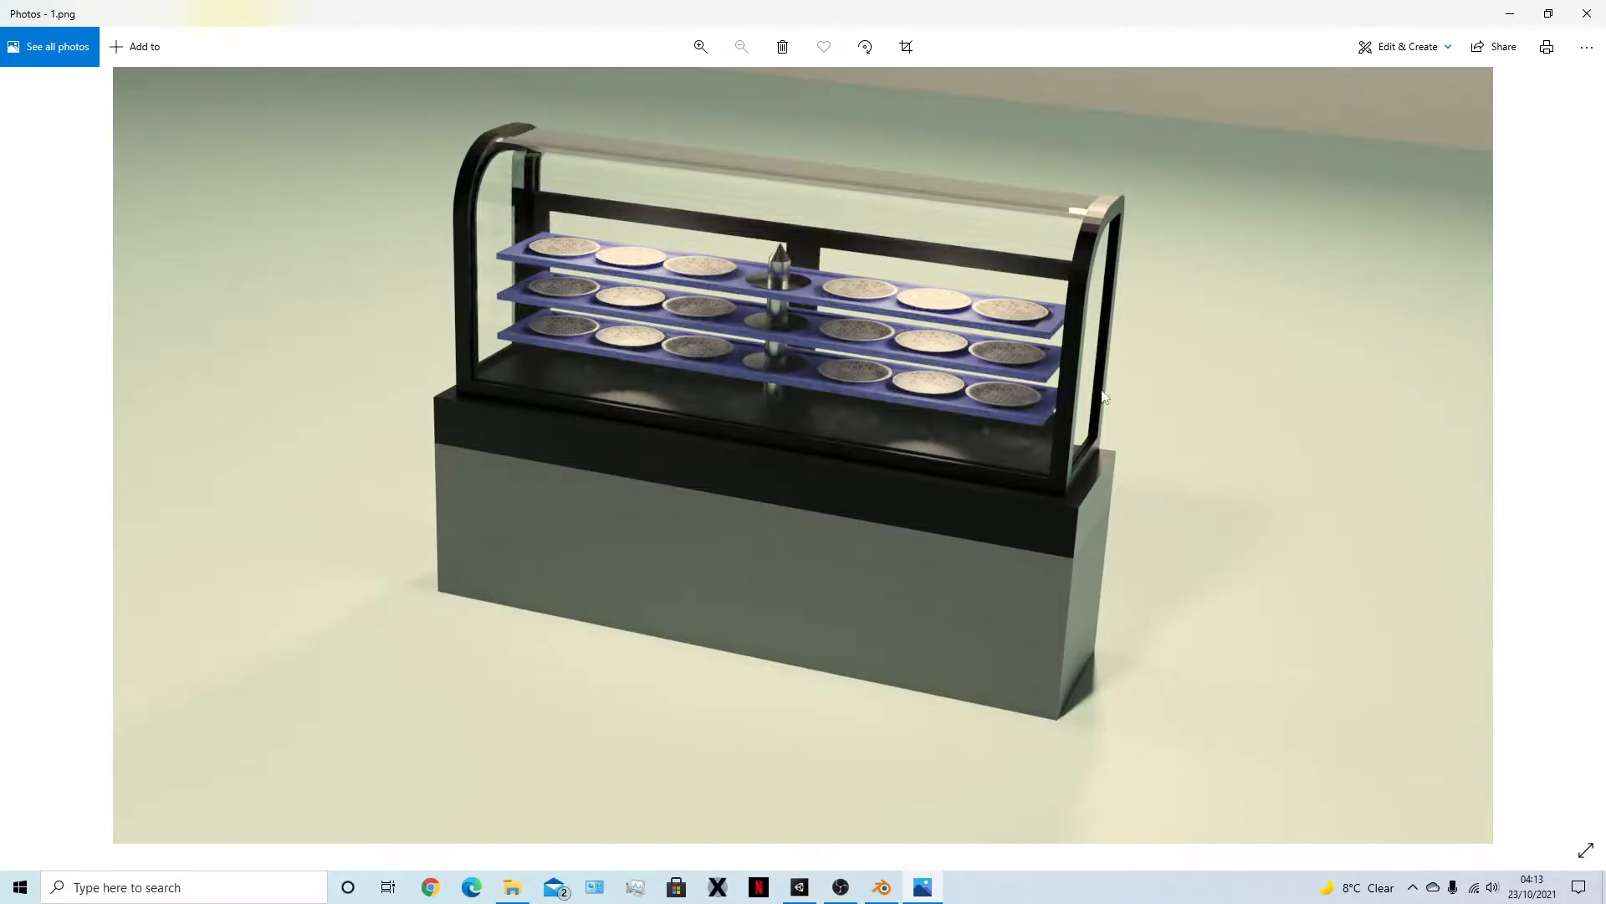
click(1587, 14)
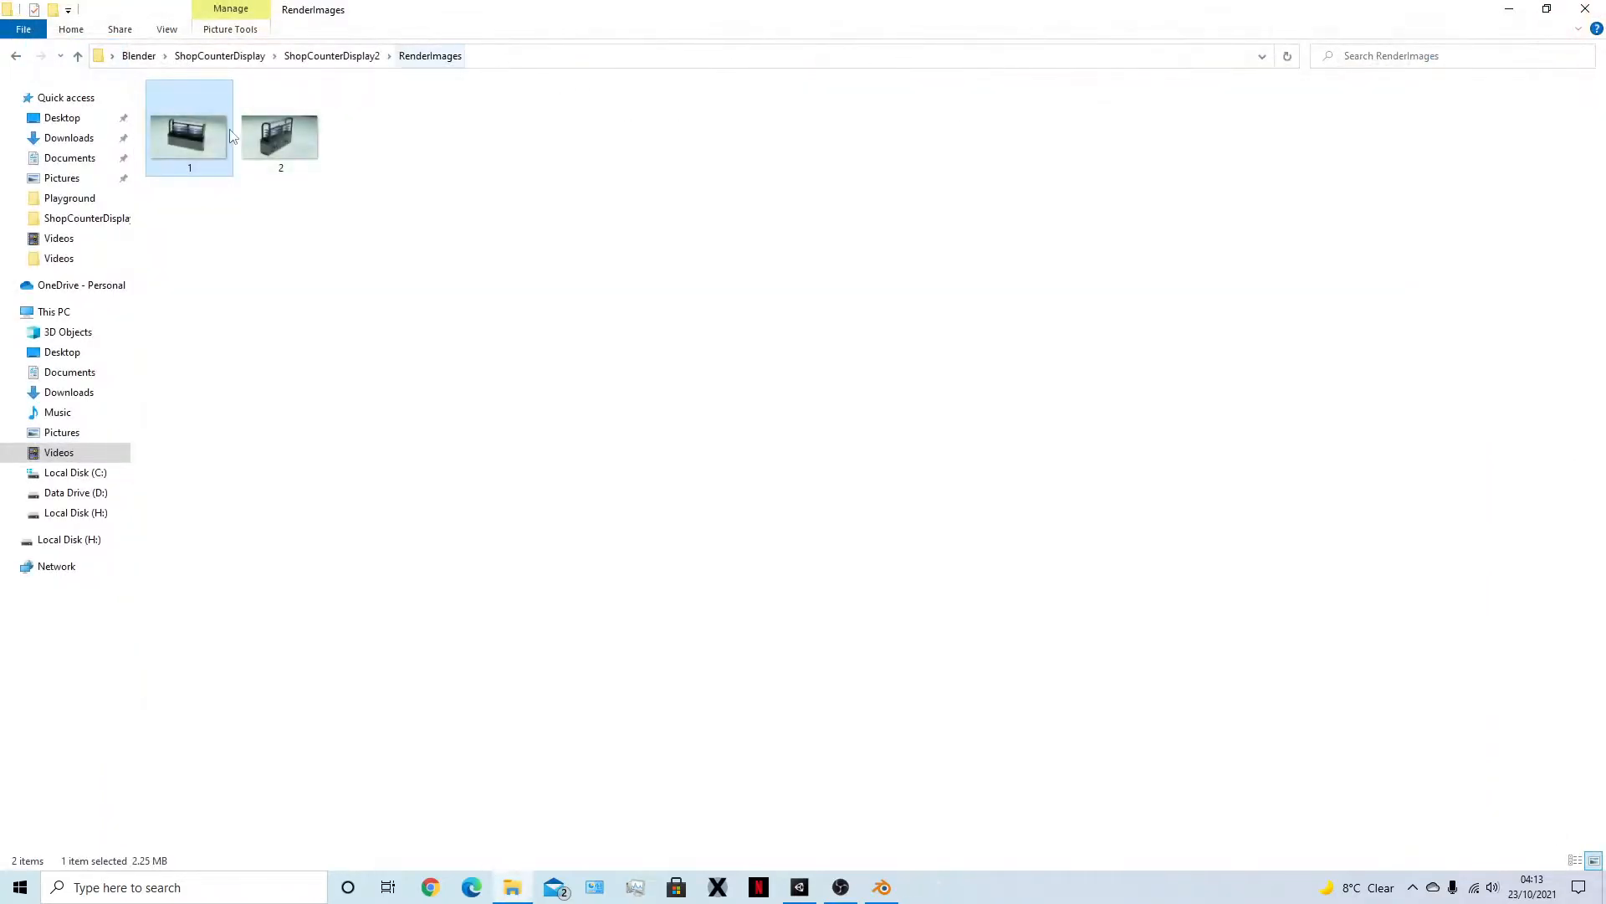
double_click(212, 135)
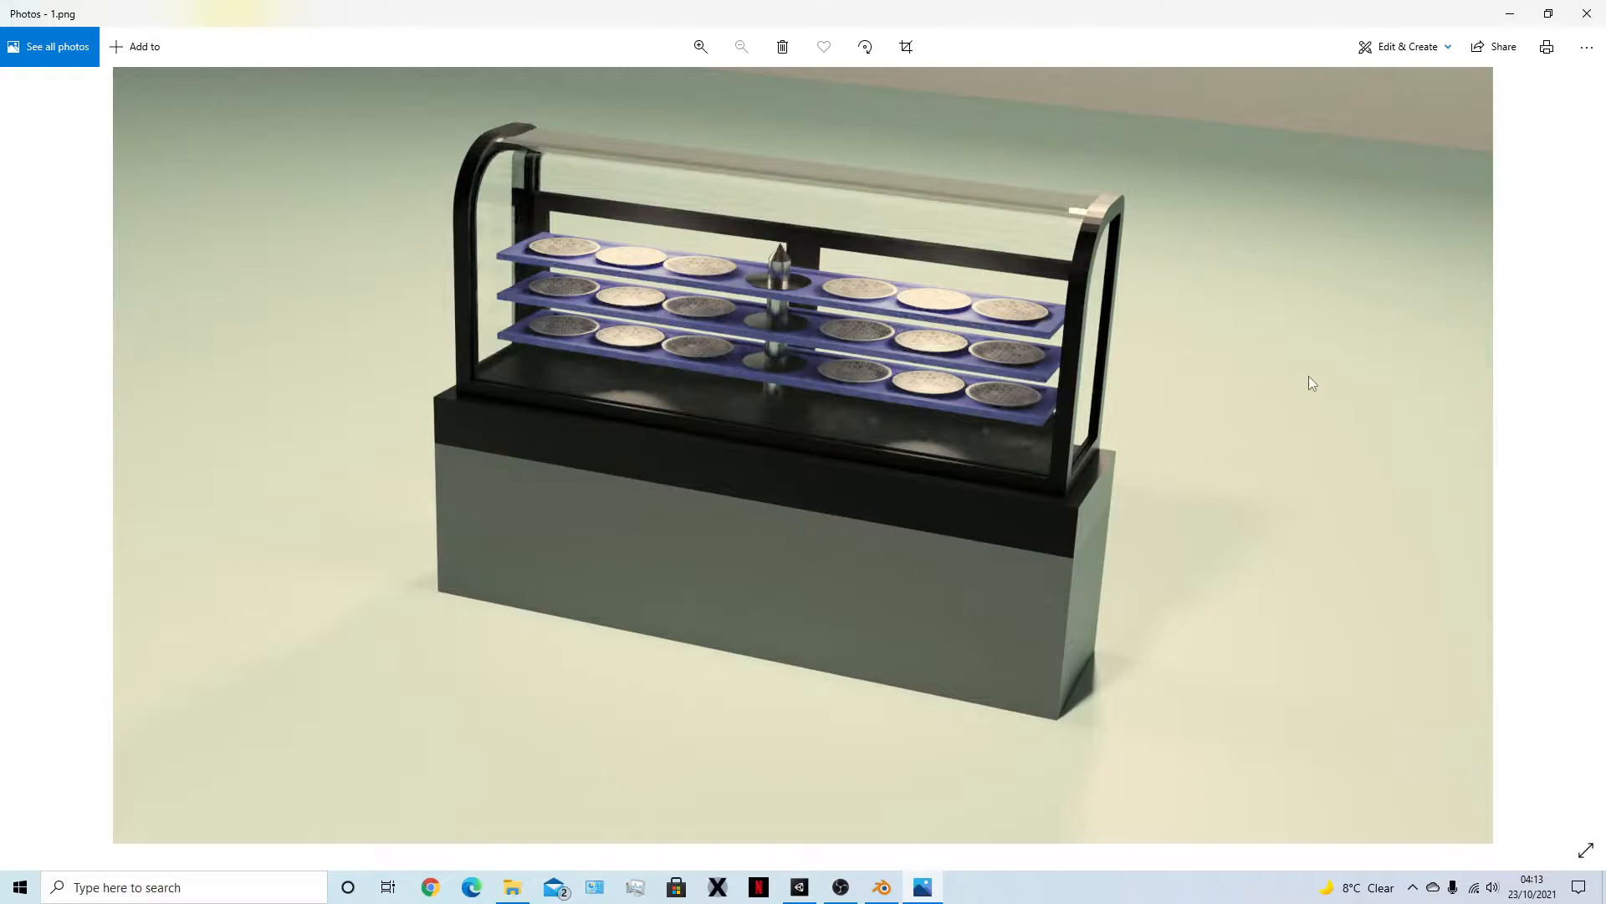
key(Right)
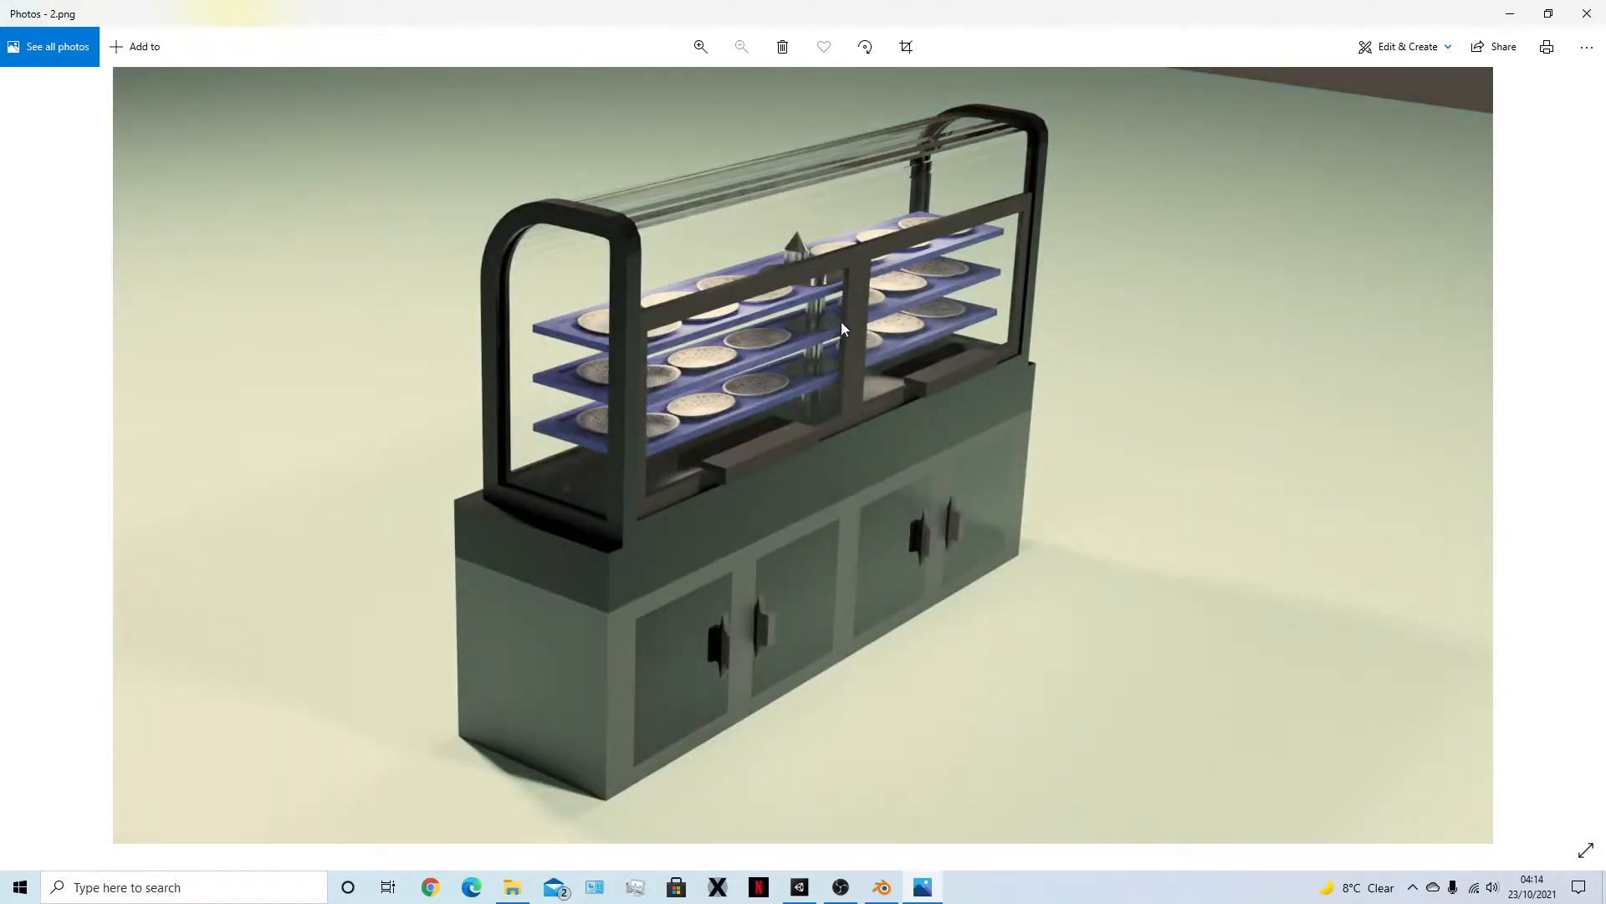
click(1587, 14)
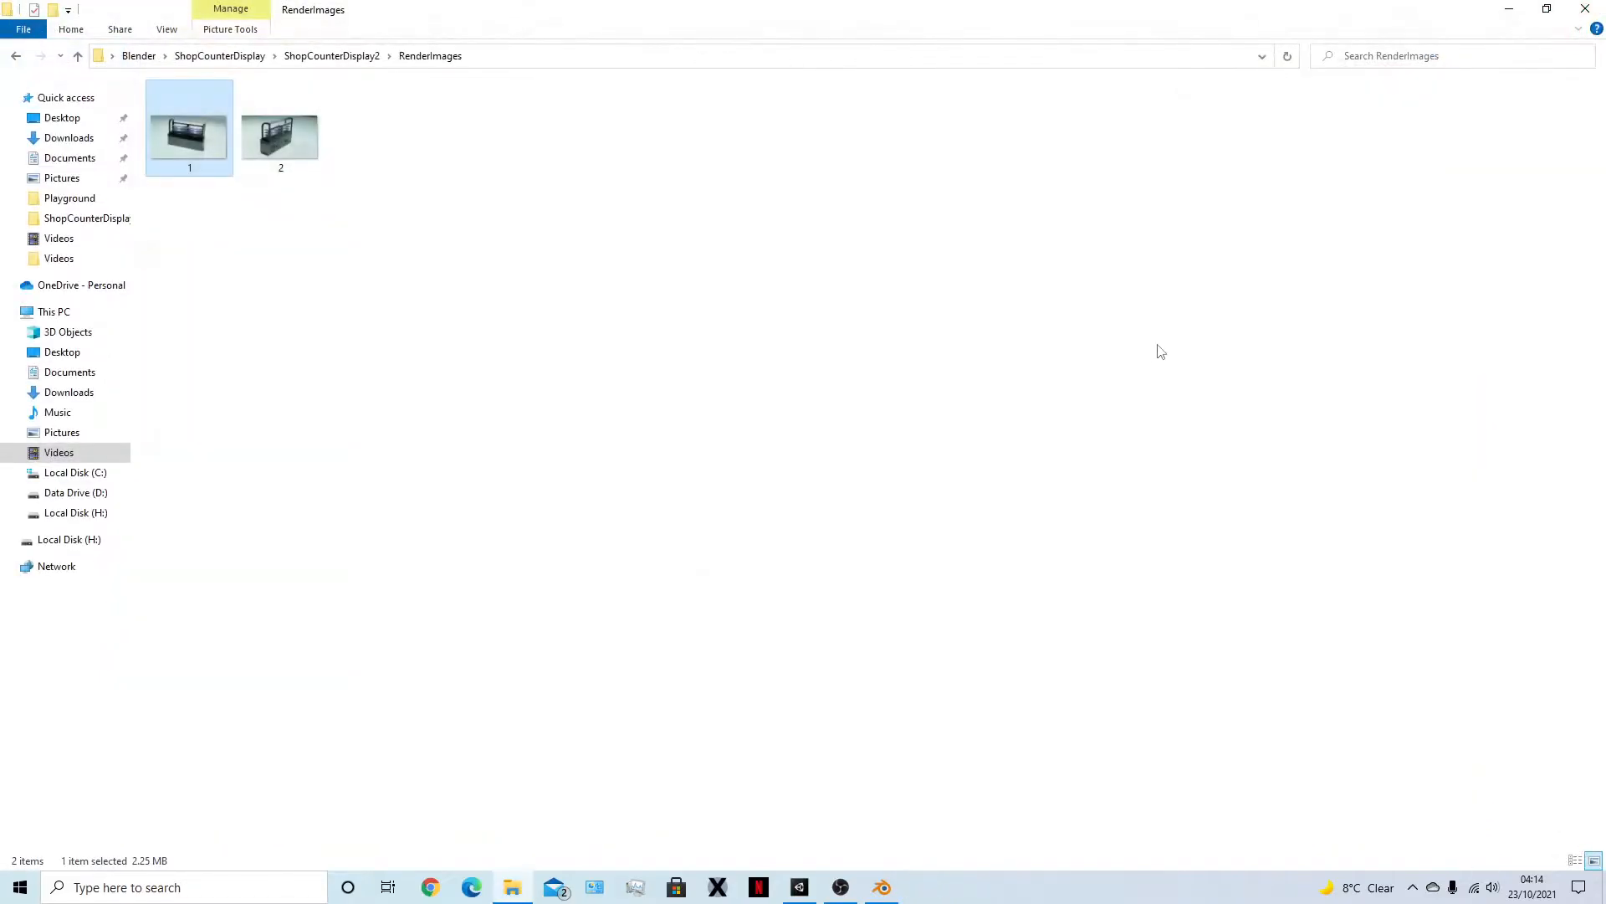
Switch to Blender and show the display counter's back side in rendered viewport shading
click(882, 886)
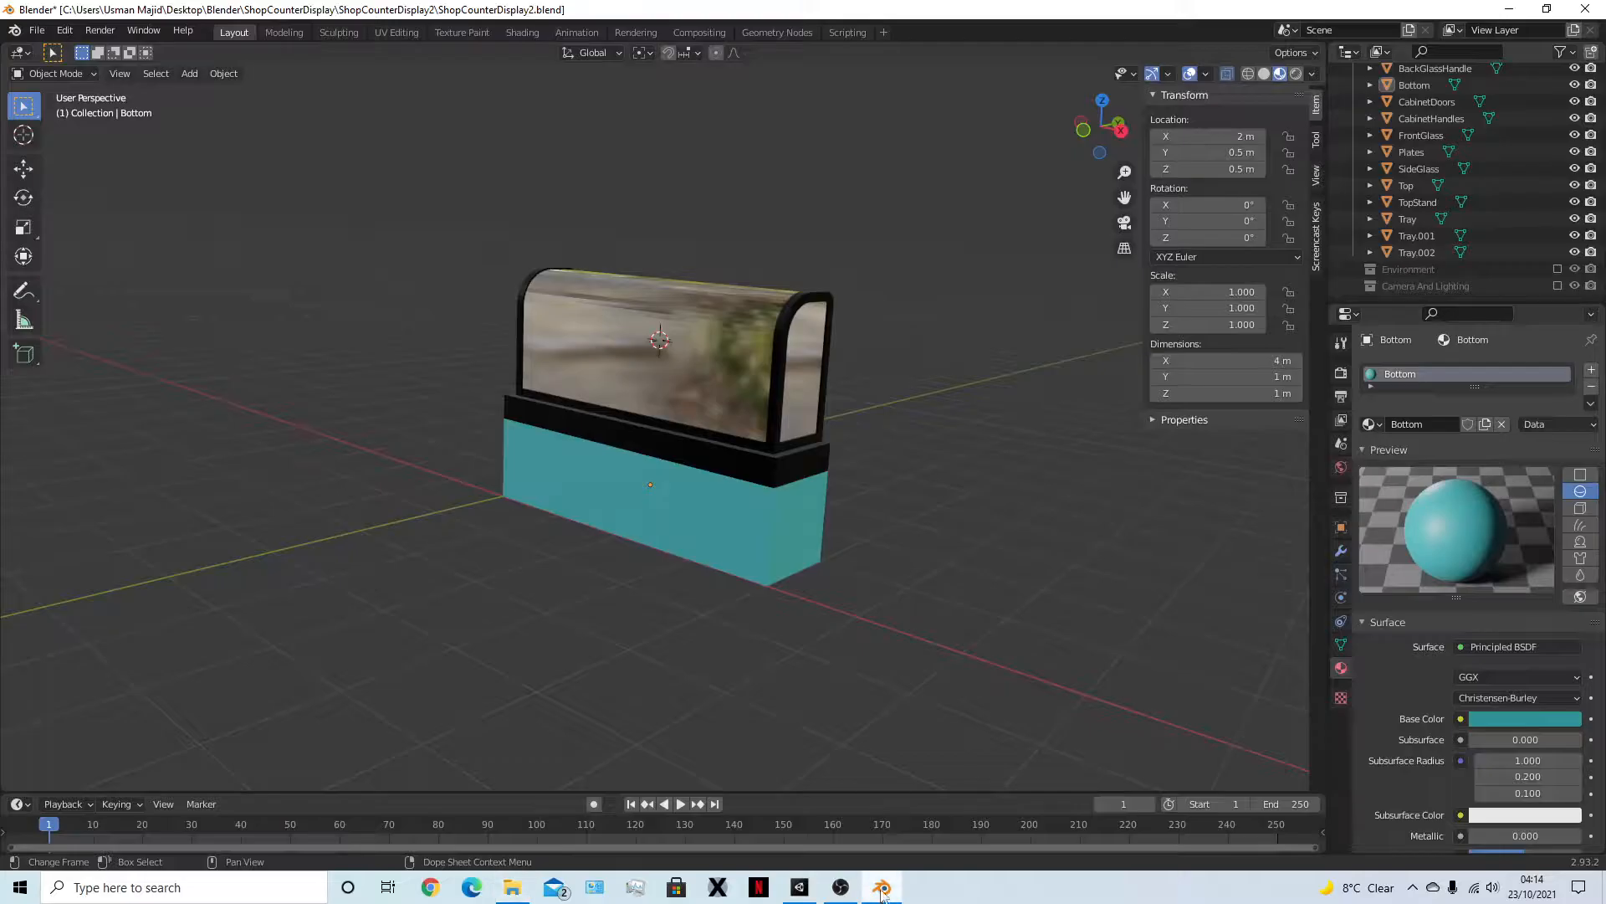
click(1296, 73)
mouse_move(1048, 623)
middle_down()
mouse_move(967, 606)
mouse_move(872, 627)
mouse_move(440, 582)
middle_up()
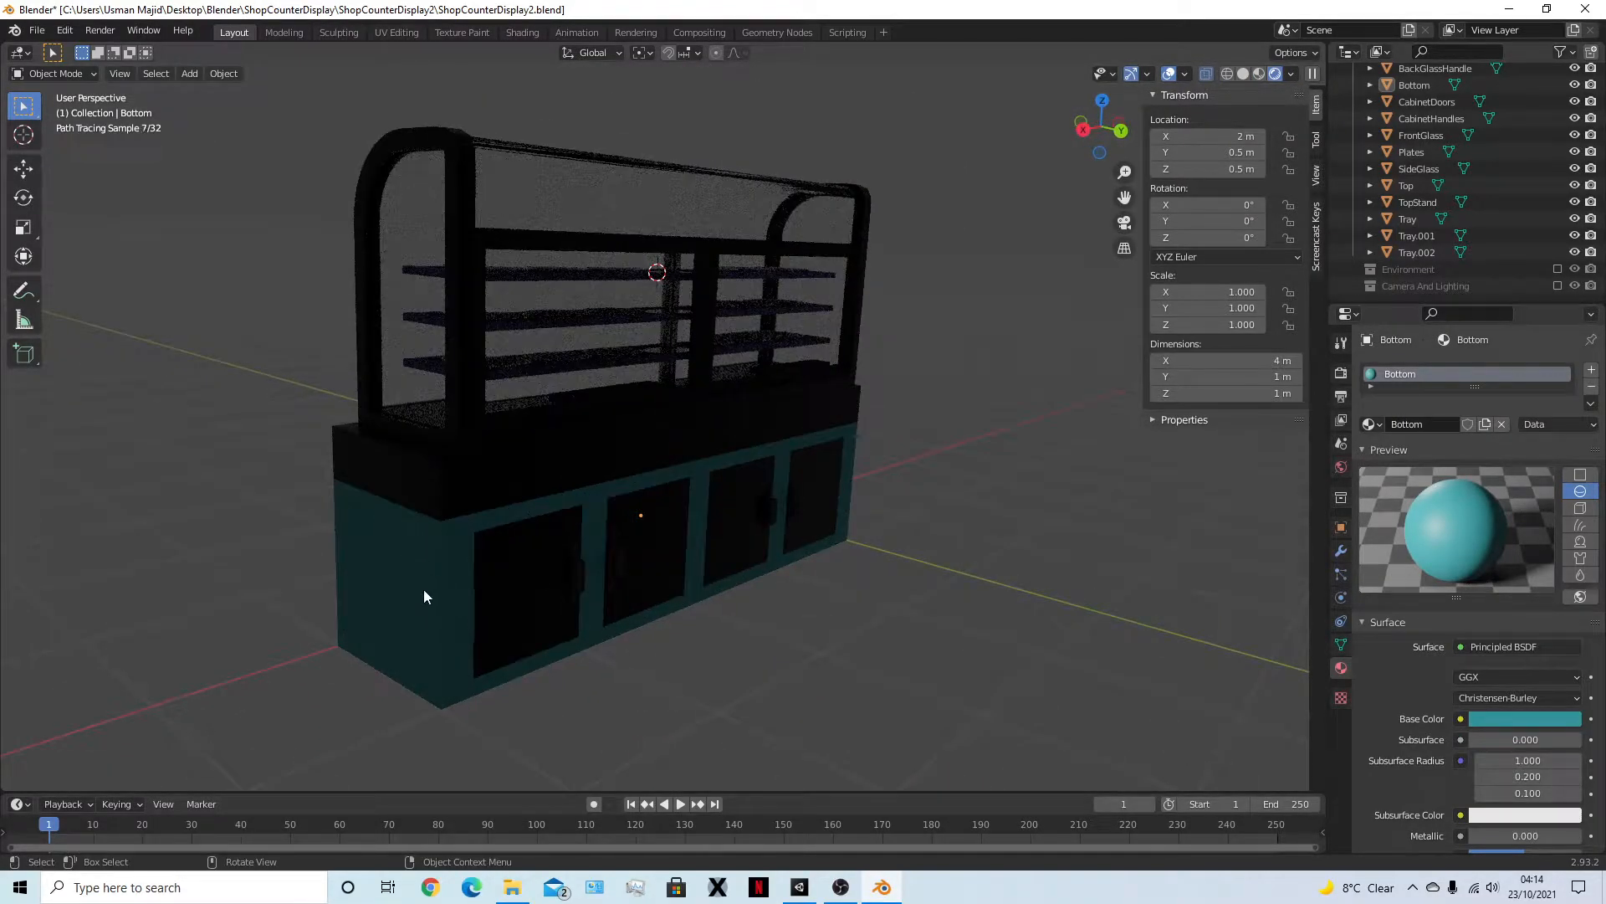
Brighten the Bottom material's base color to a light cyan and save the blend file
click(1538, 719)
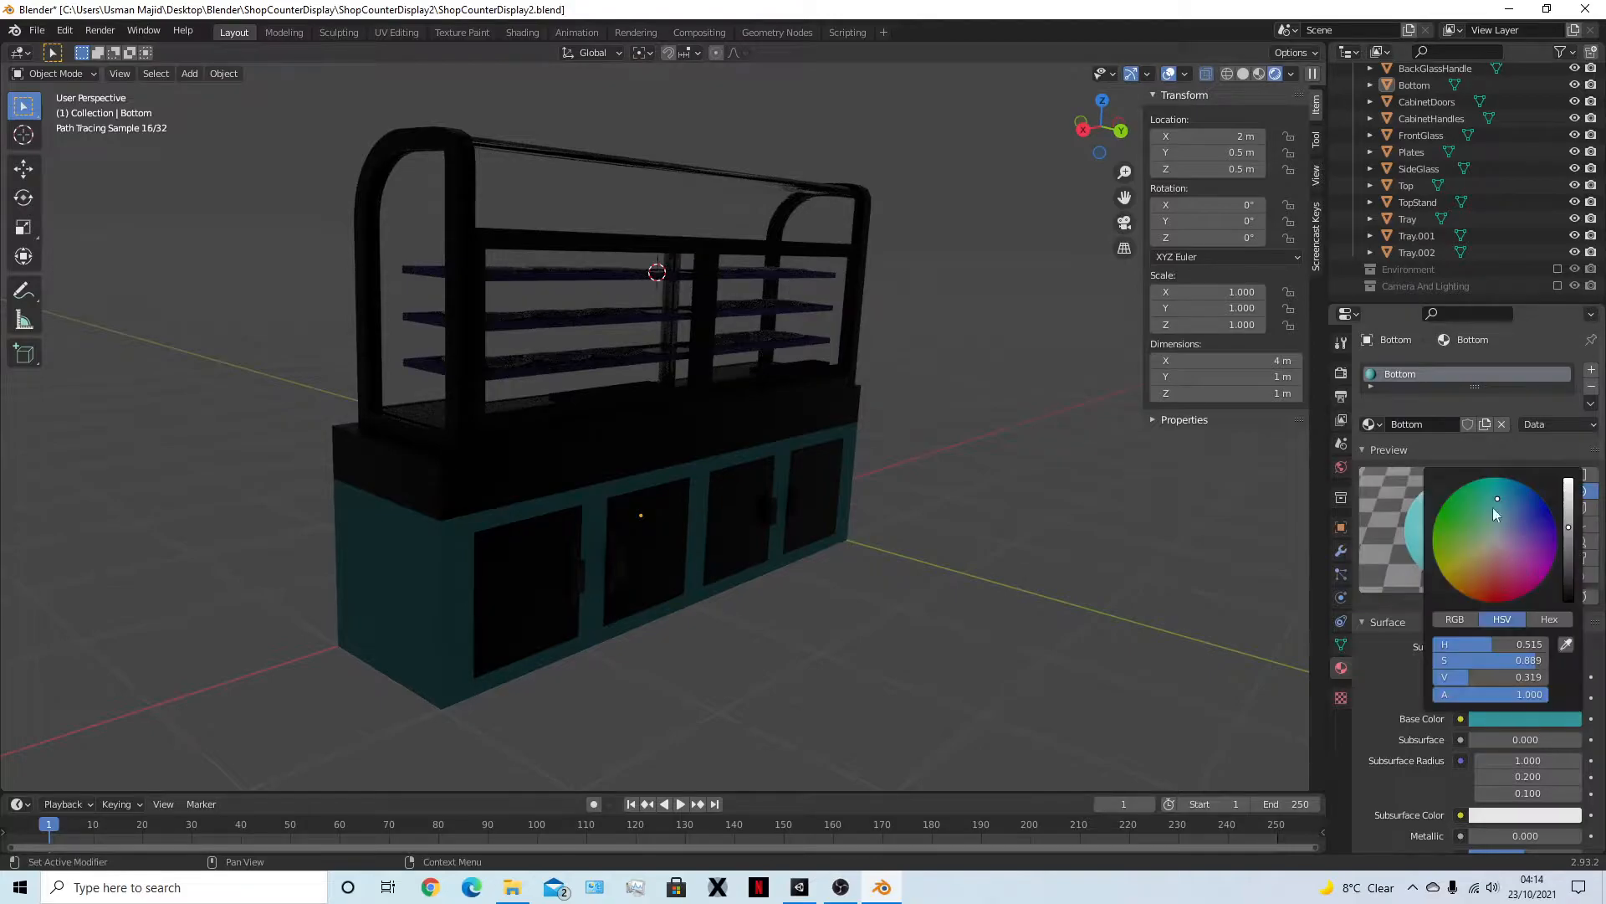
drag(1568, 527, 1568, 481)
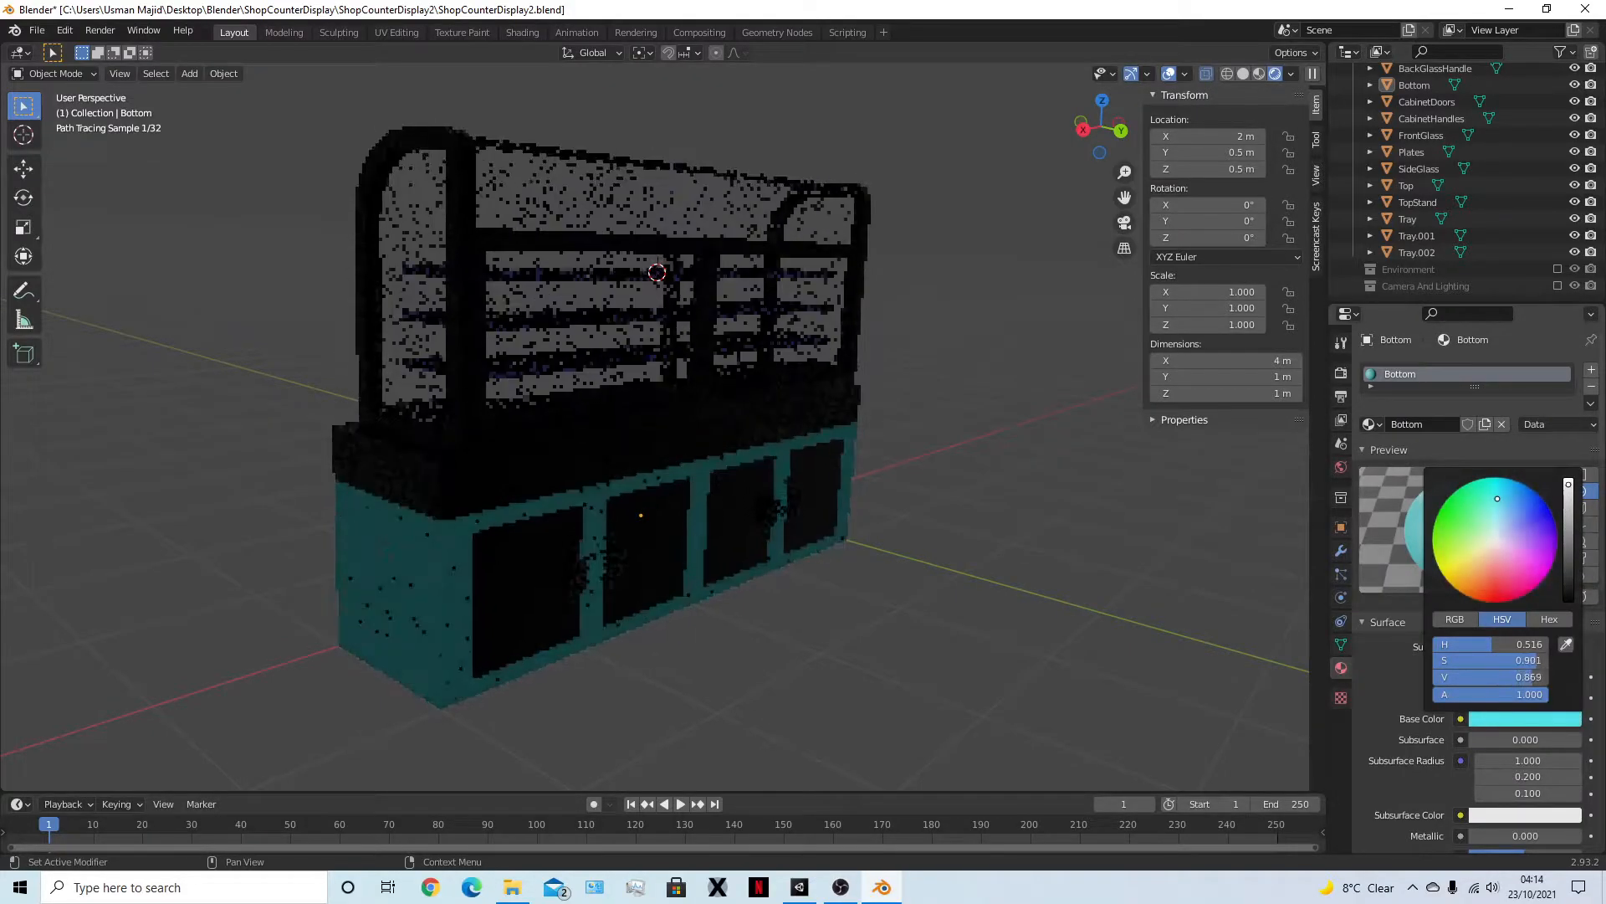
middle_drag(859, 619, 985, 638)
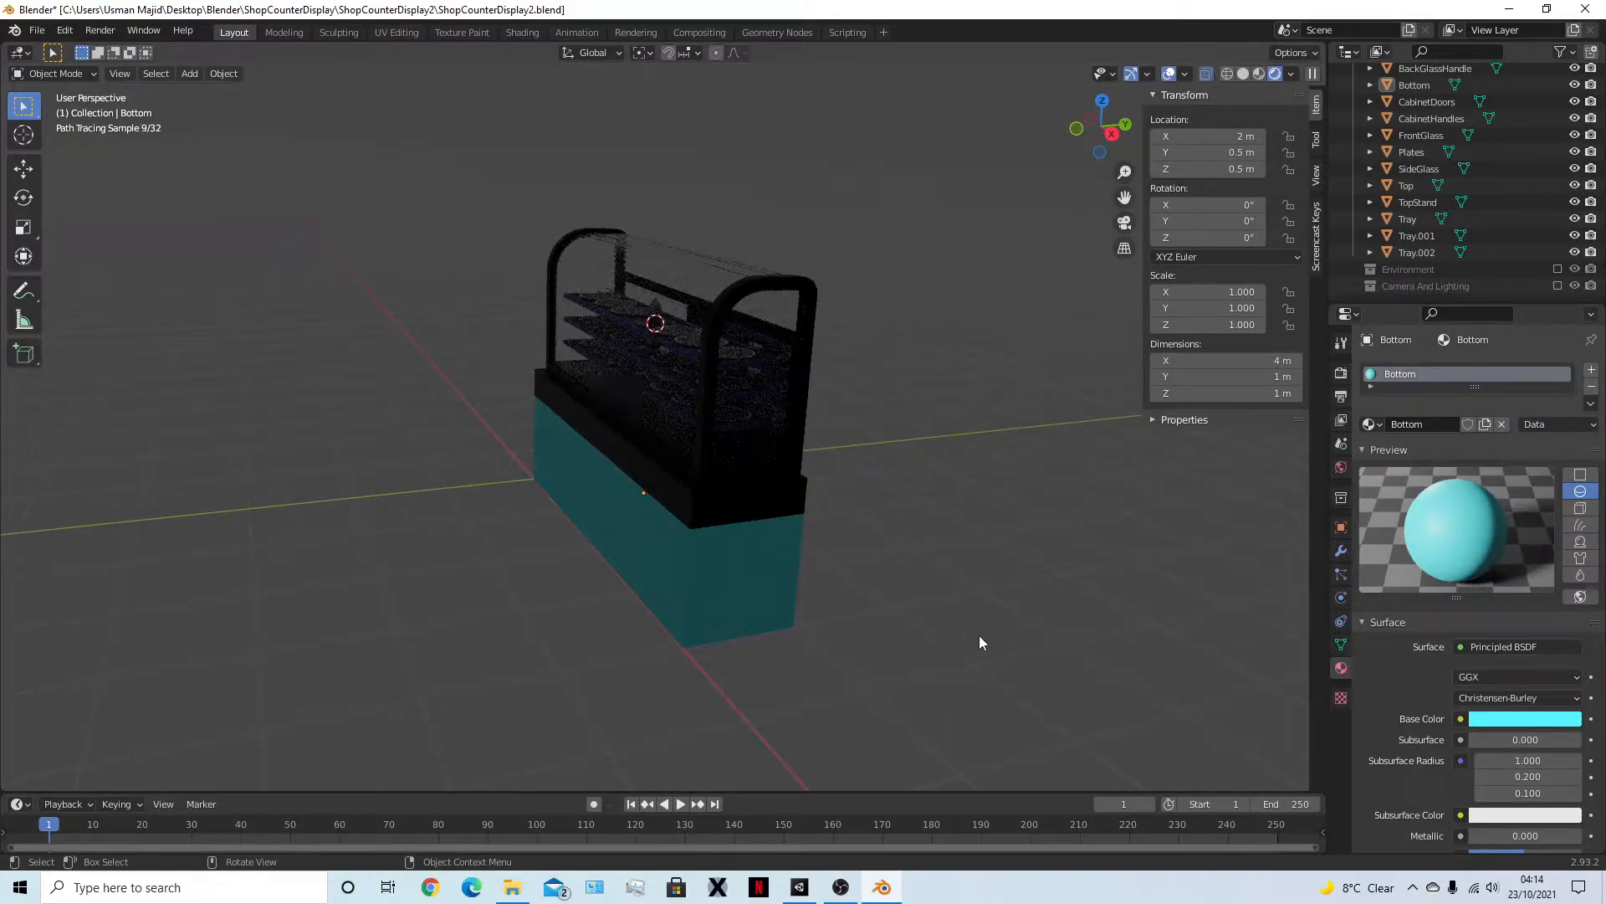
key(ctrl+s)
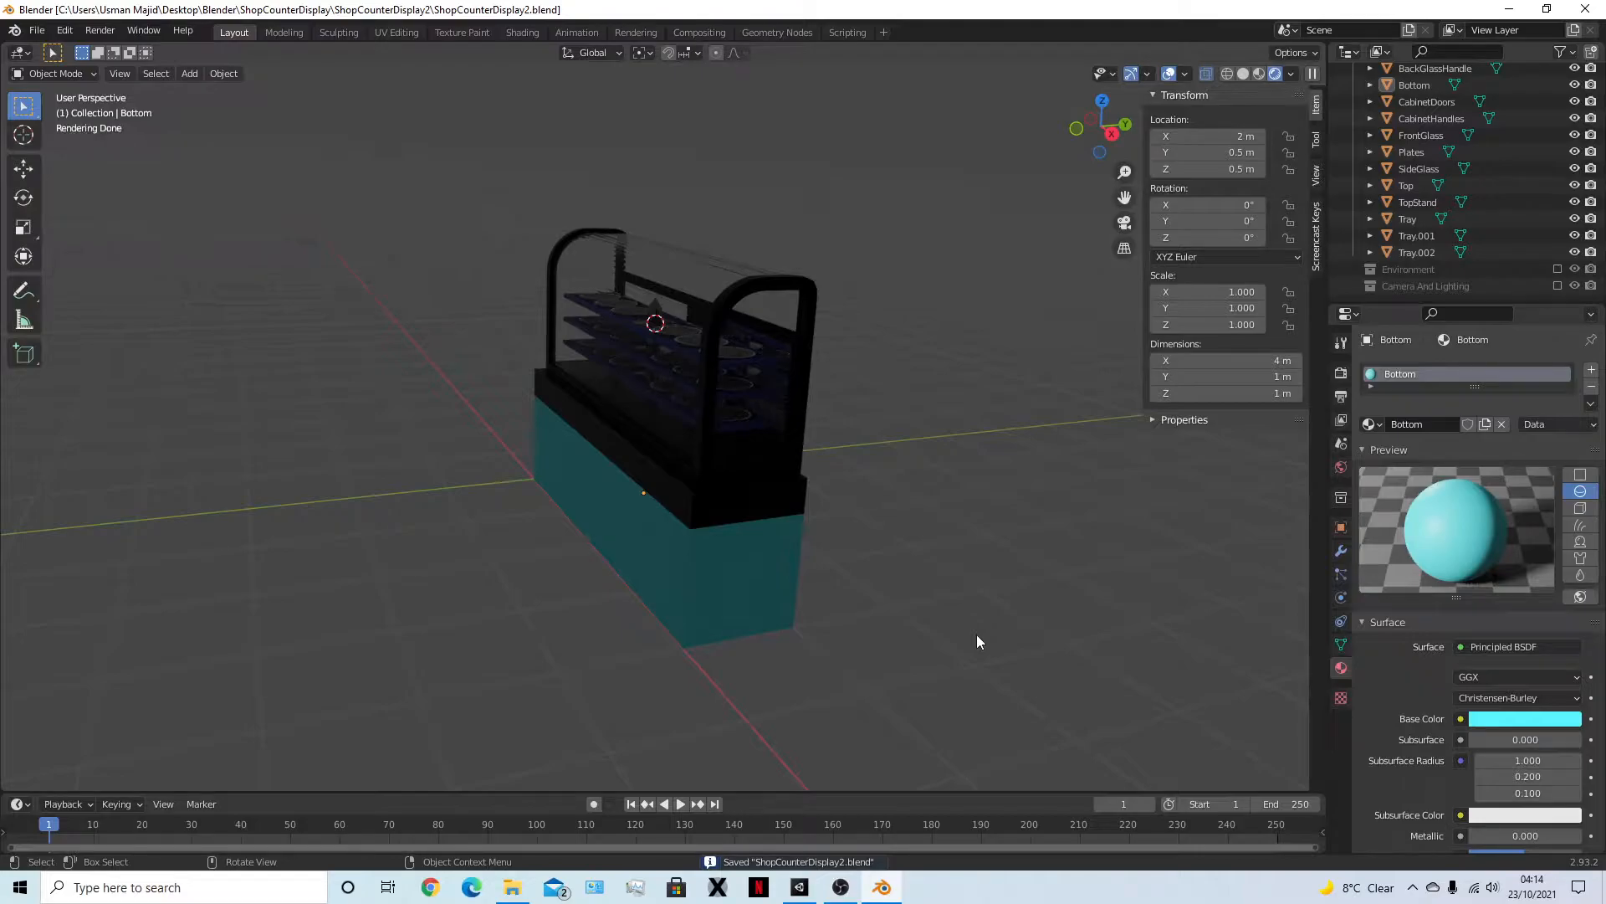
Check the recolored base from the back and the end, clear the selection, and save the file again
mouse_move(994, 633)
middle_down()
mouse_move(900, 592)
mouse_move(1052, 601)
mouse_move(1075, 584)
middle_up()
click(827, 572)
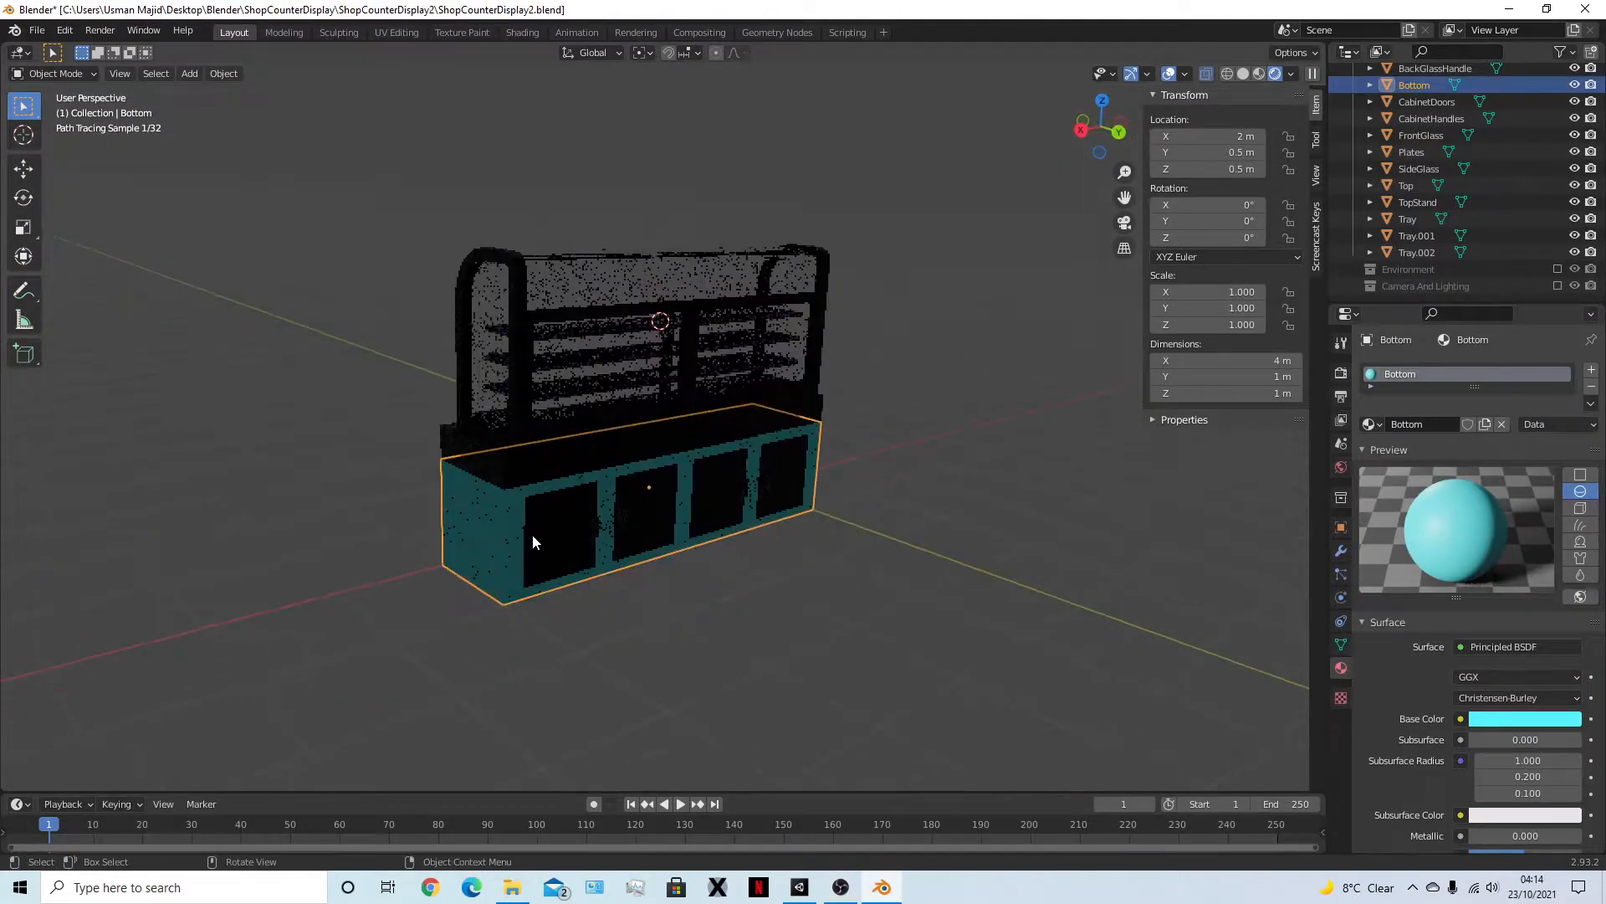
middle_drag(574, 532, 962, 599)
click(965, 599)
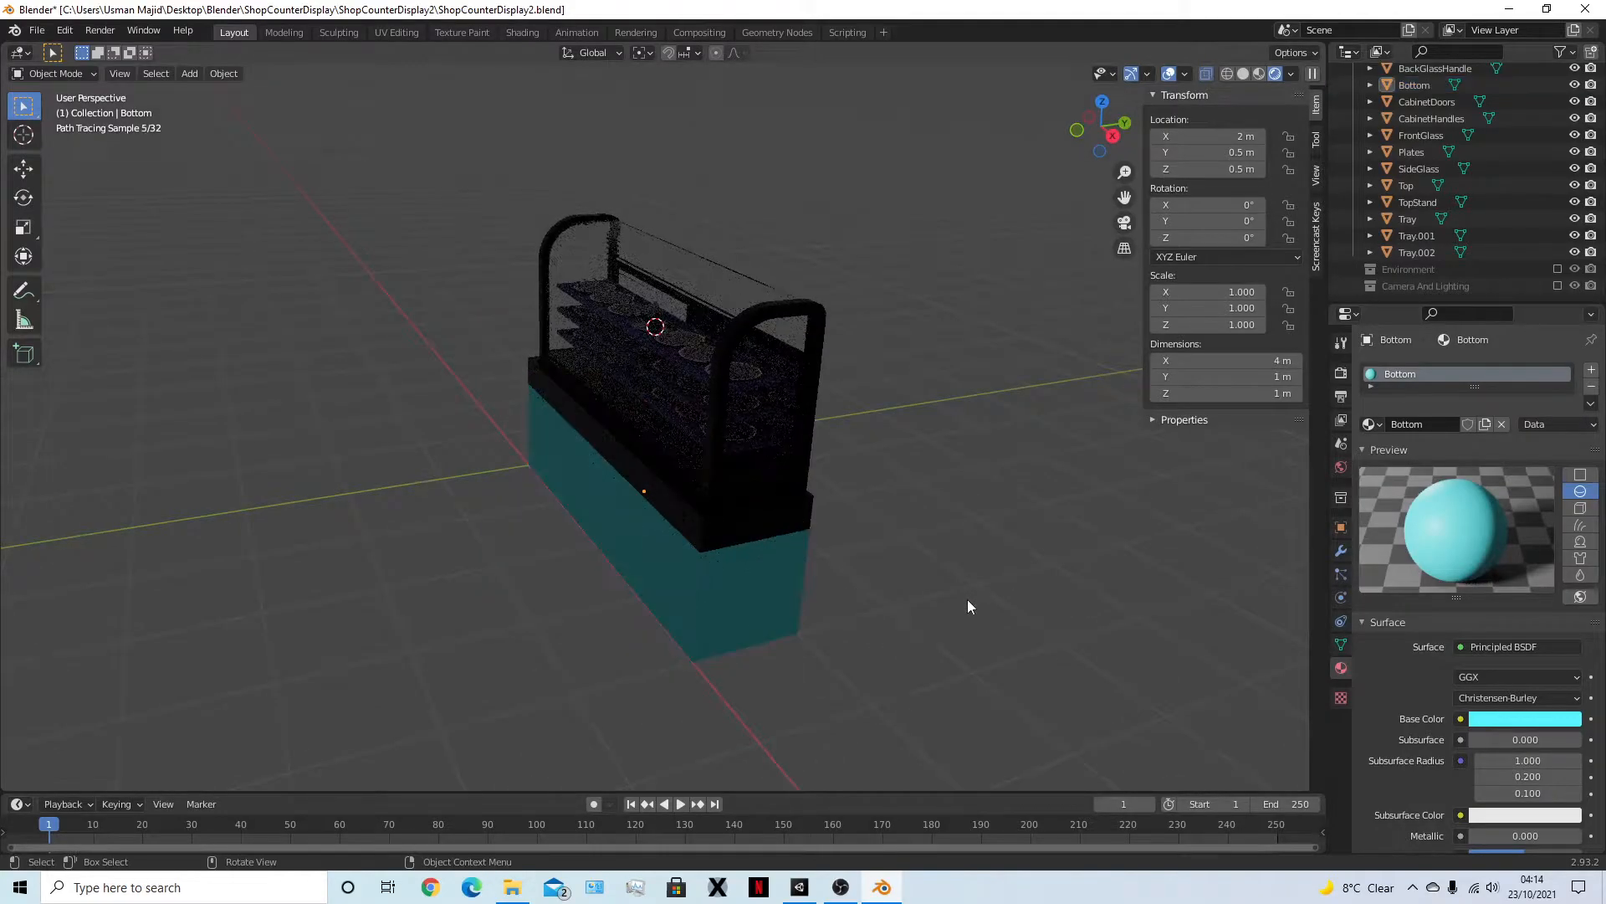
key(ctrl+s)
scroll(966, 603, down, 2)
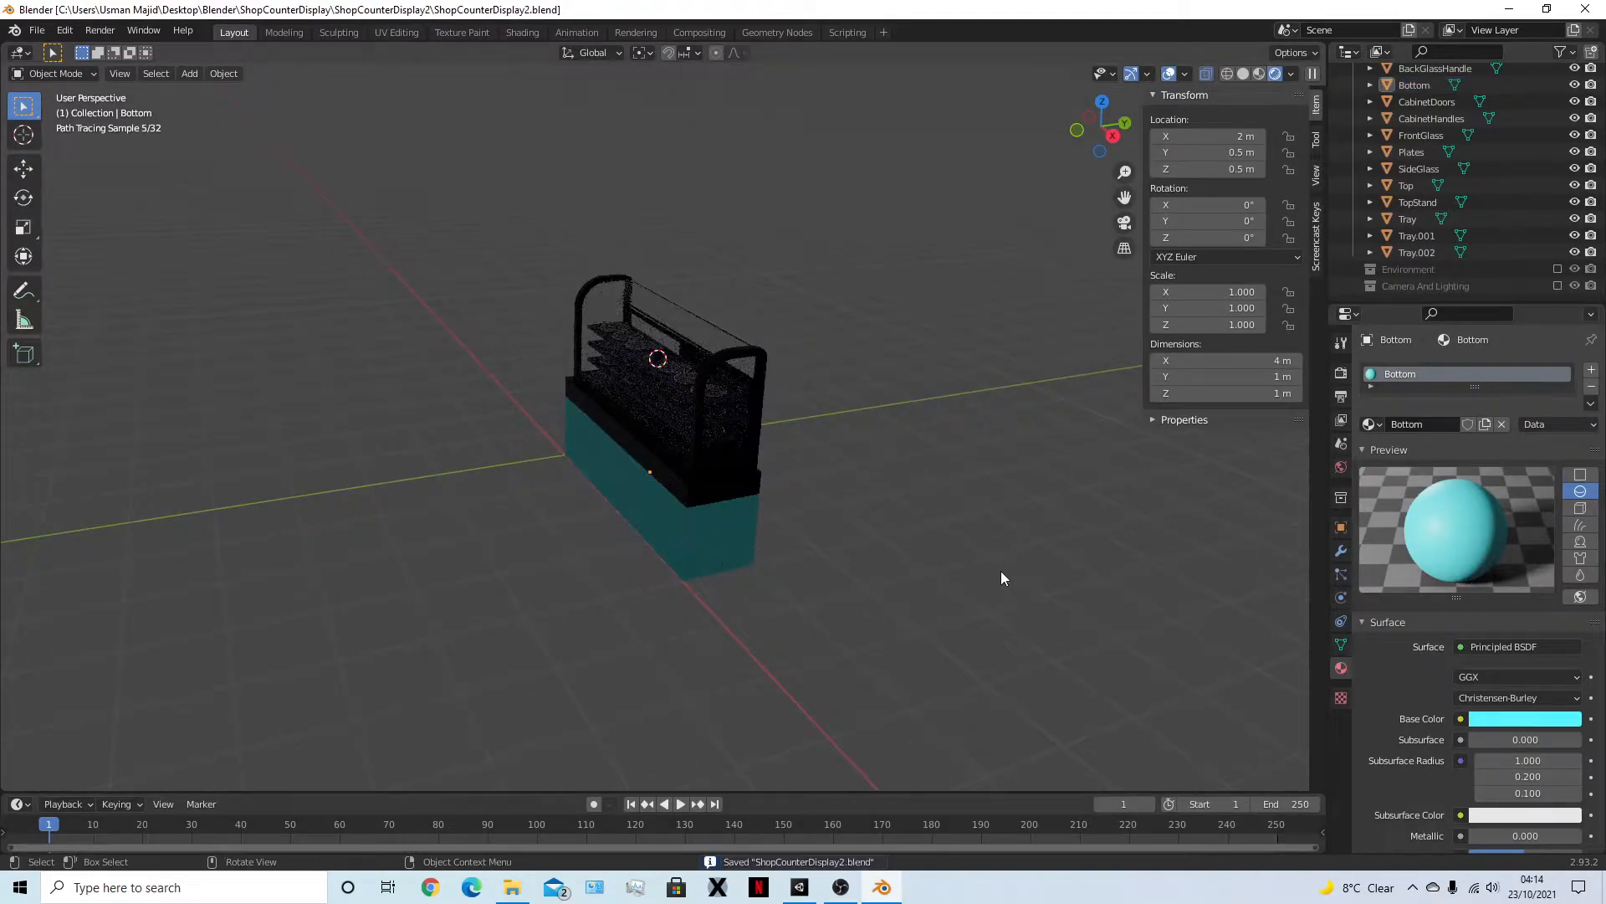
Change the viewport shading from rendered to solid
click(1258, 74)
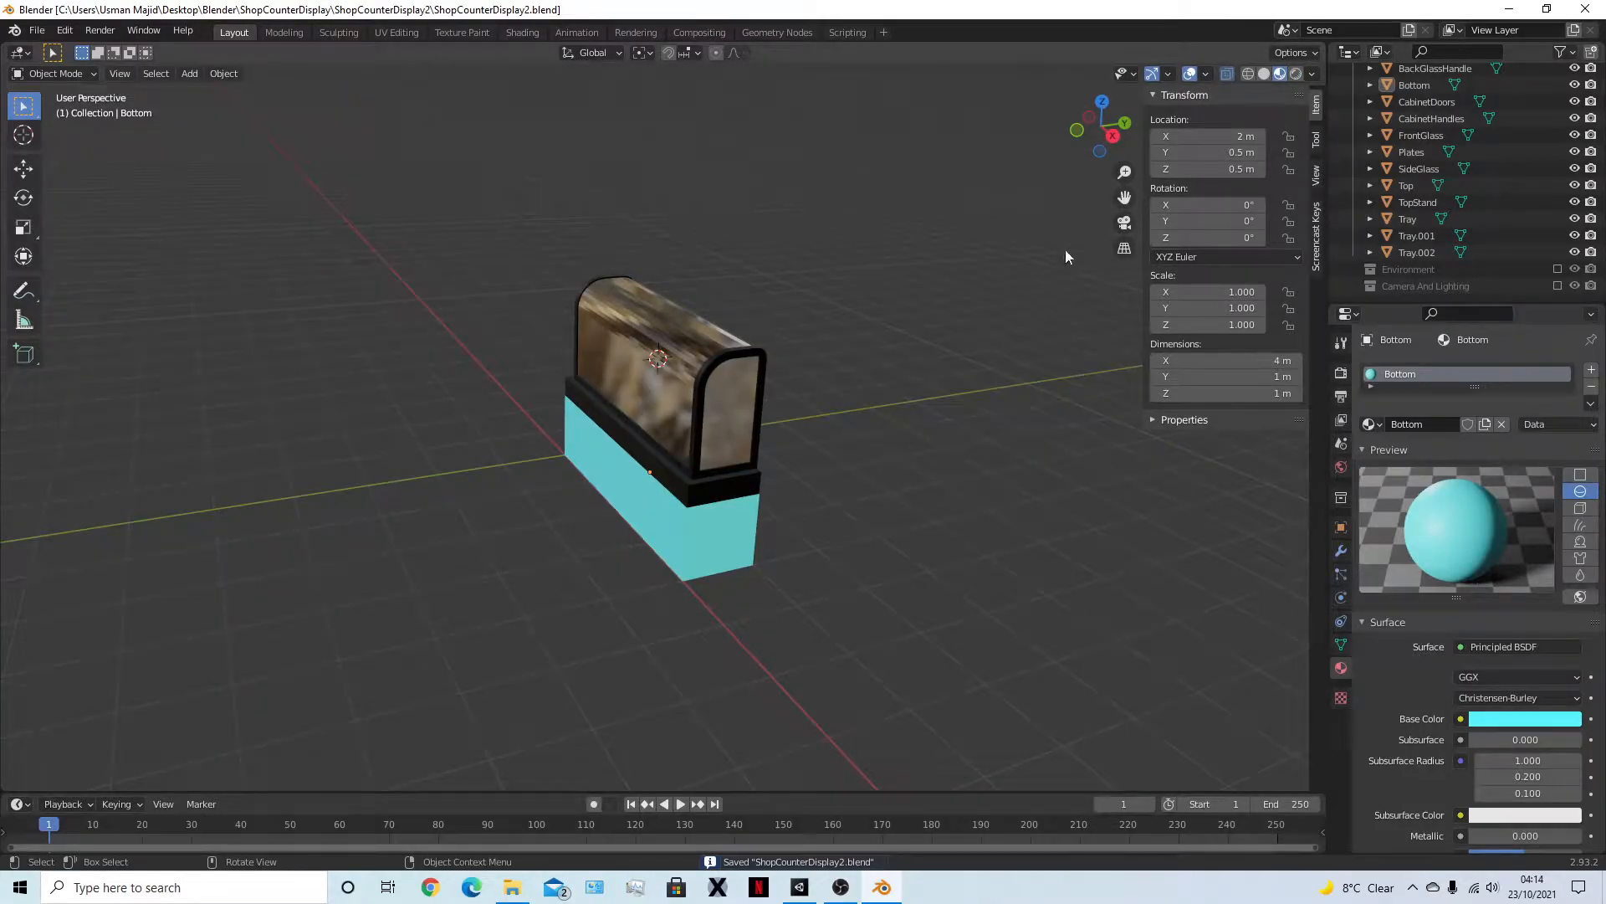
click(1260, 76)
mouse_move(1081, 343)
middle_down()
mouse_move(865, 635)
mouse_move(531, 617)
mouse_move(889, 660)
mouse_move(990, 624)
mouse_move(902, 634)
mouse_move(750, 613)
mouse_move(799, 646)
mouse_move(945, 649)
middle_up()
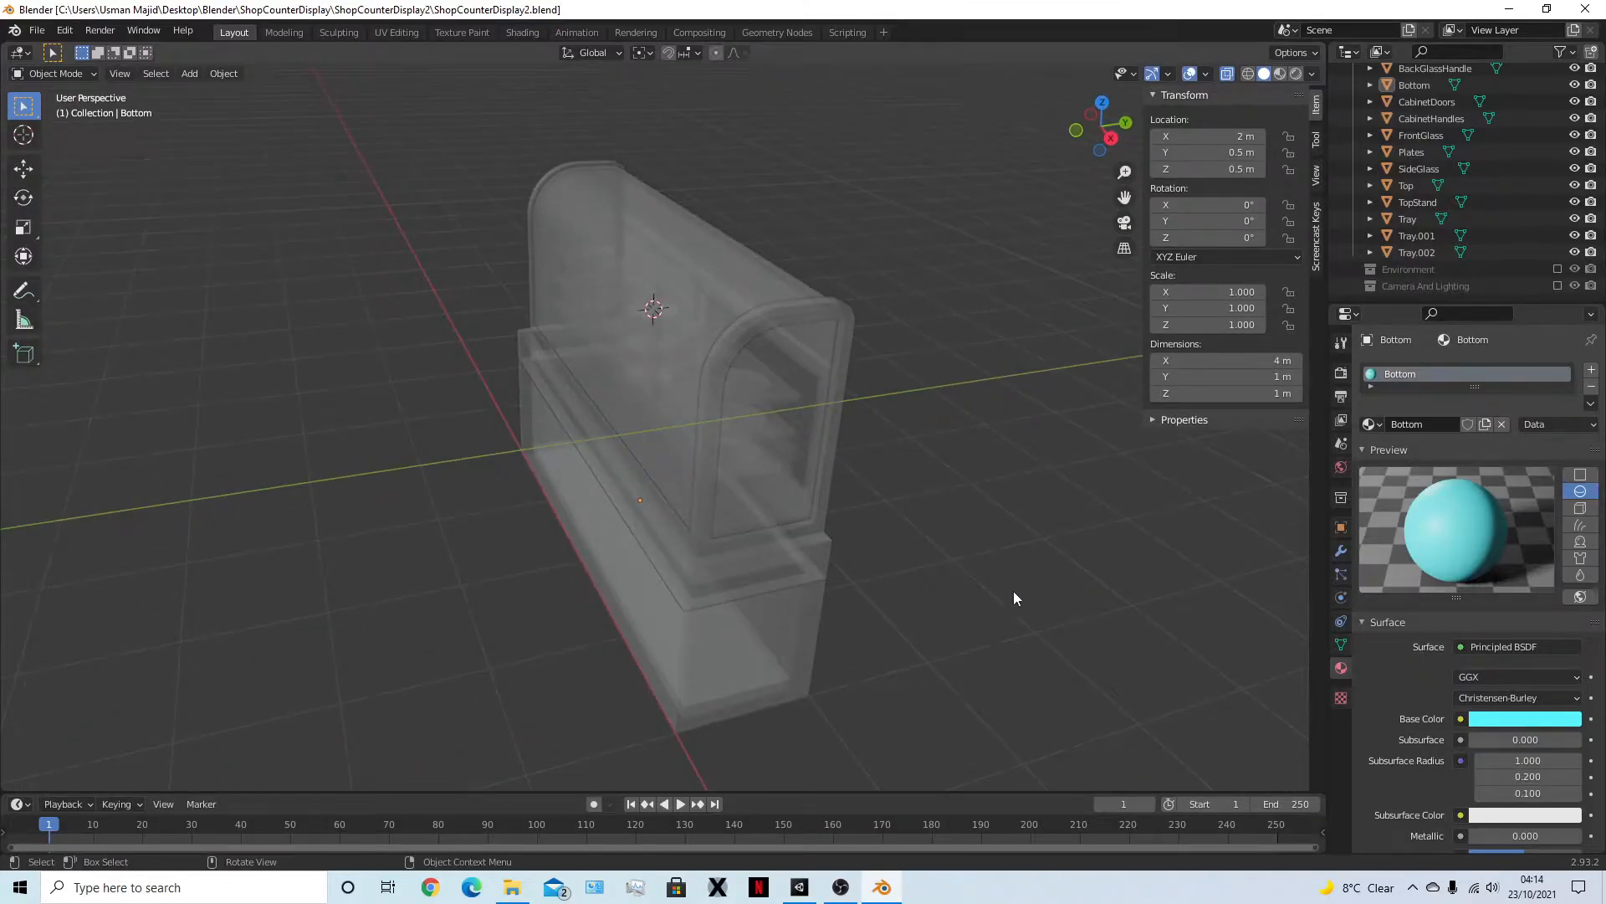
Select all of the counter's objects and recalculate the normals of their whole geometry to face outside in Edit Mode
key(a)
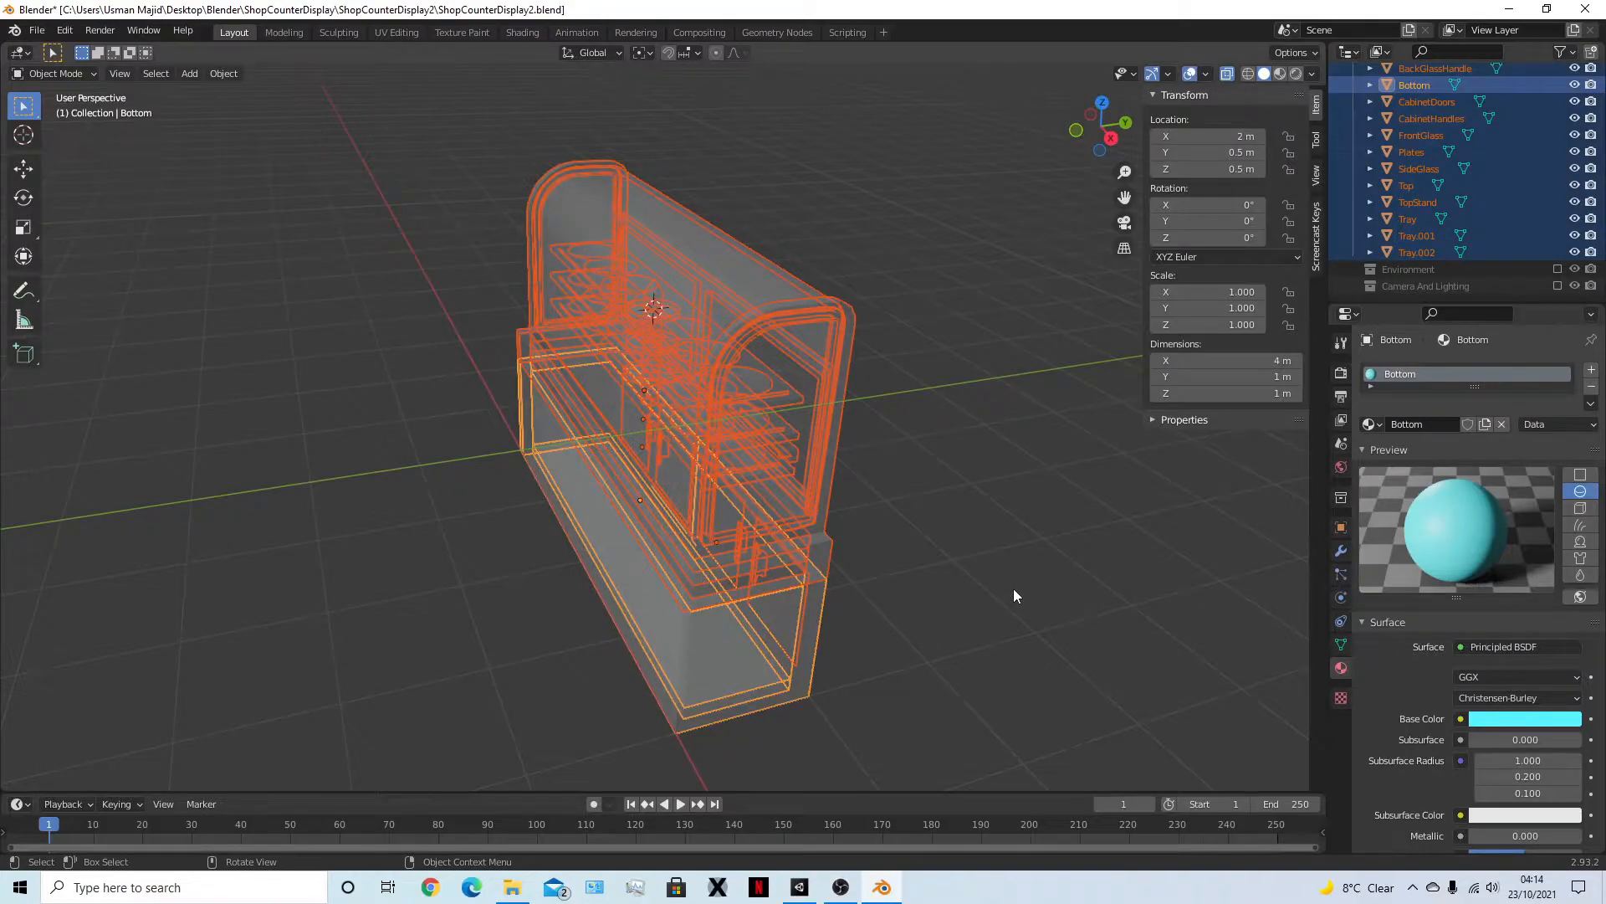
key(alt+a)
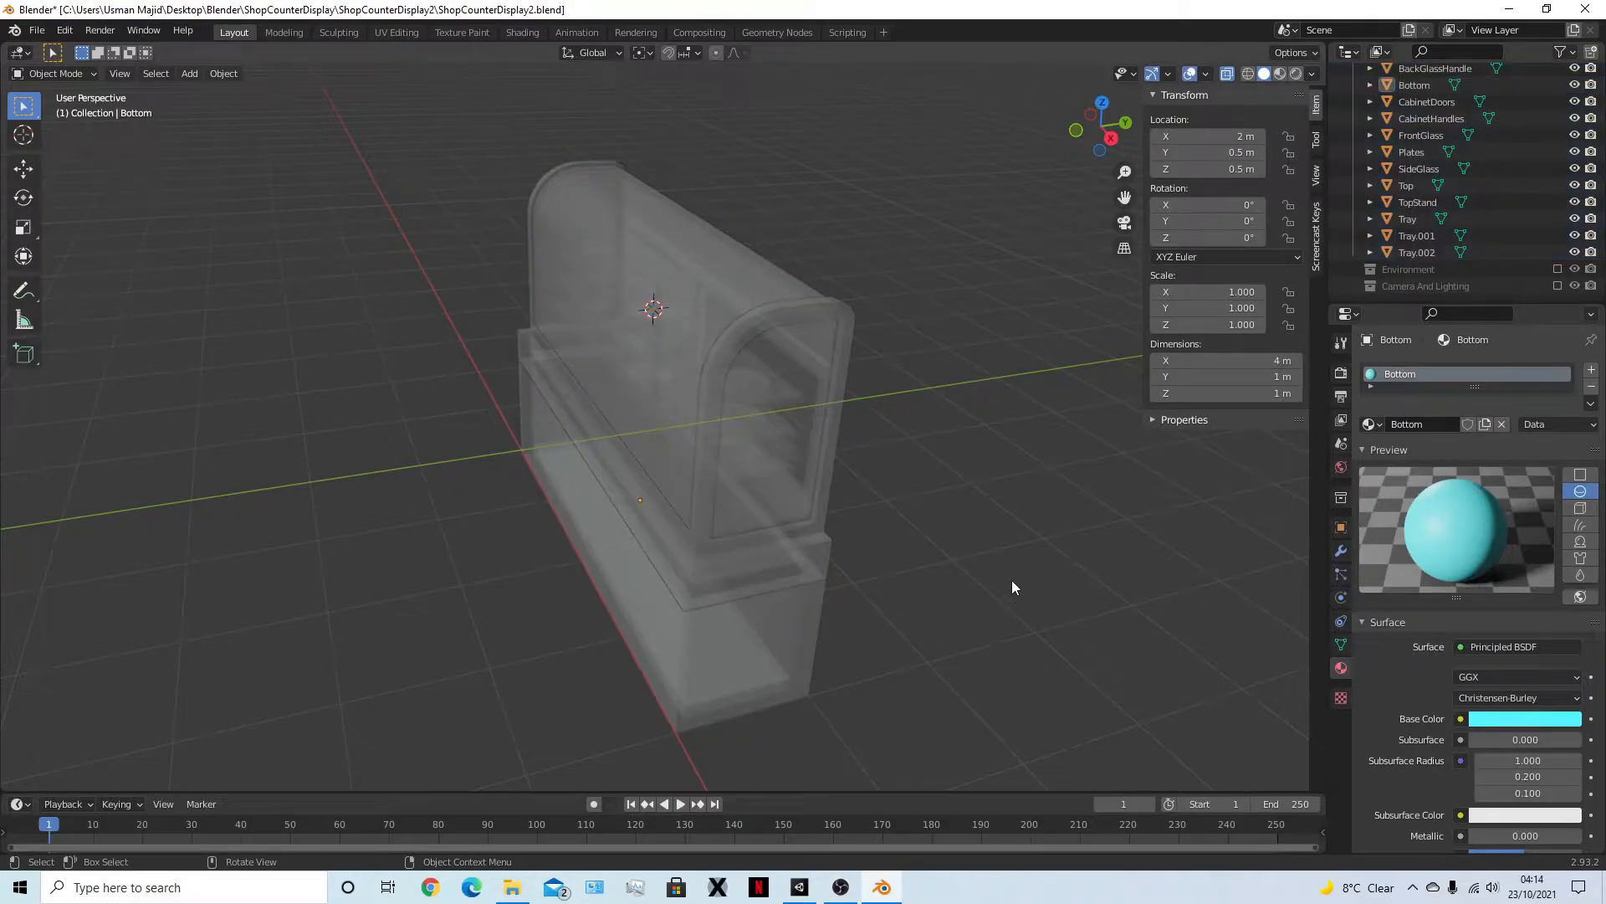
key(a)
scroll(1472, 159, up, 4)
scroll(852, 408, down, 5)
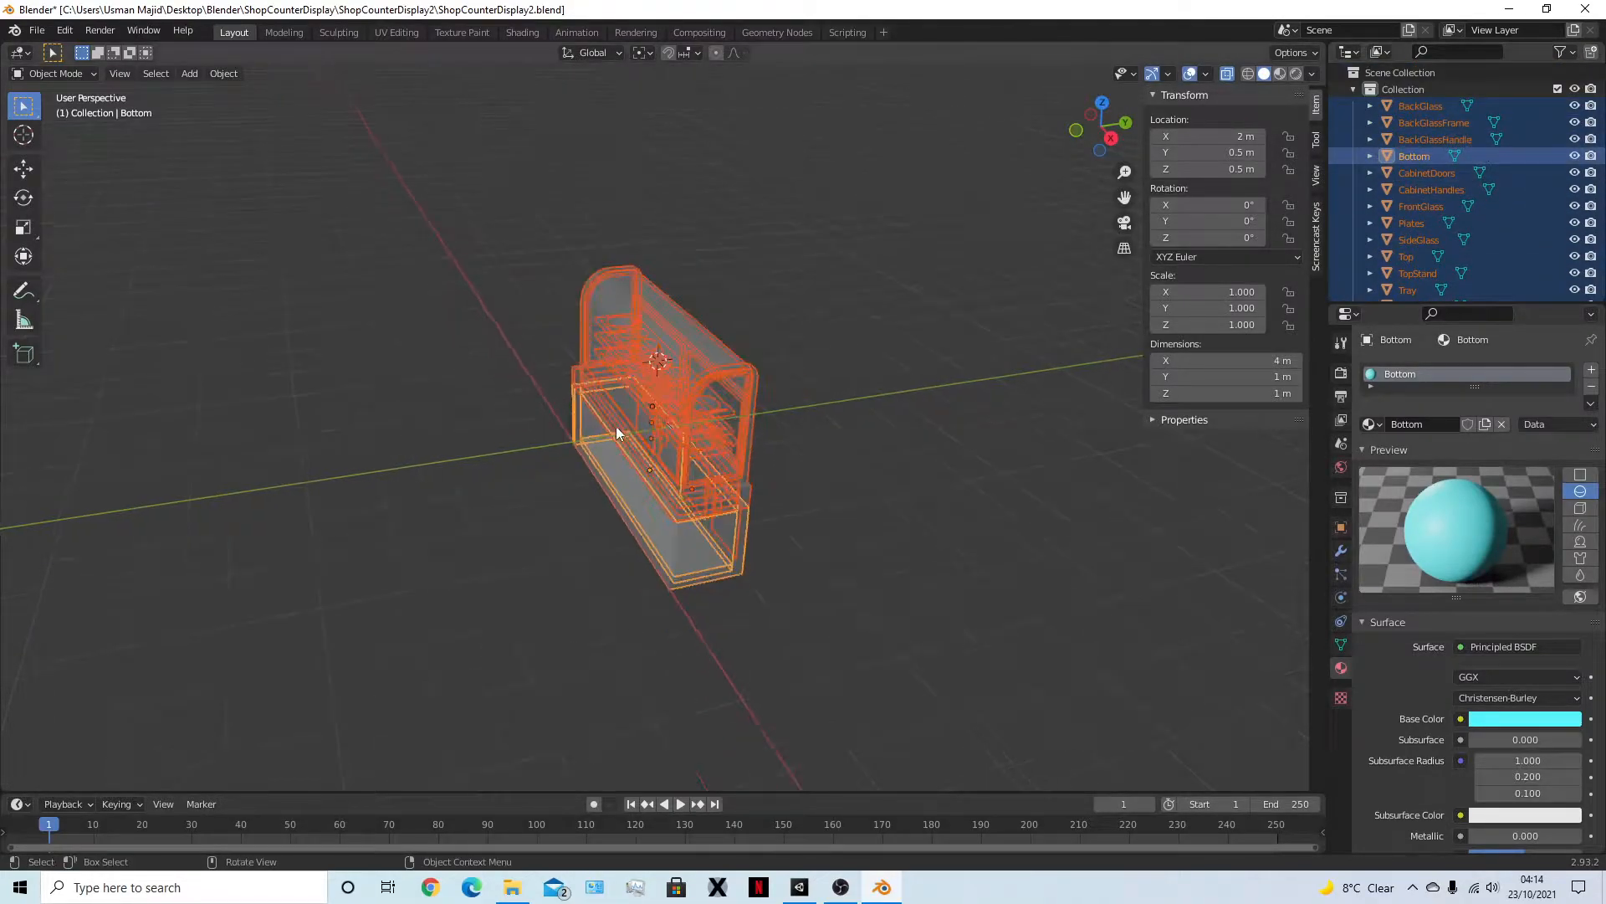
scroll(853, 409, up, 3)
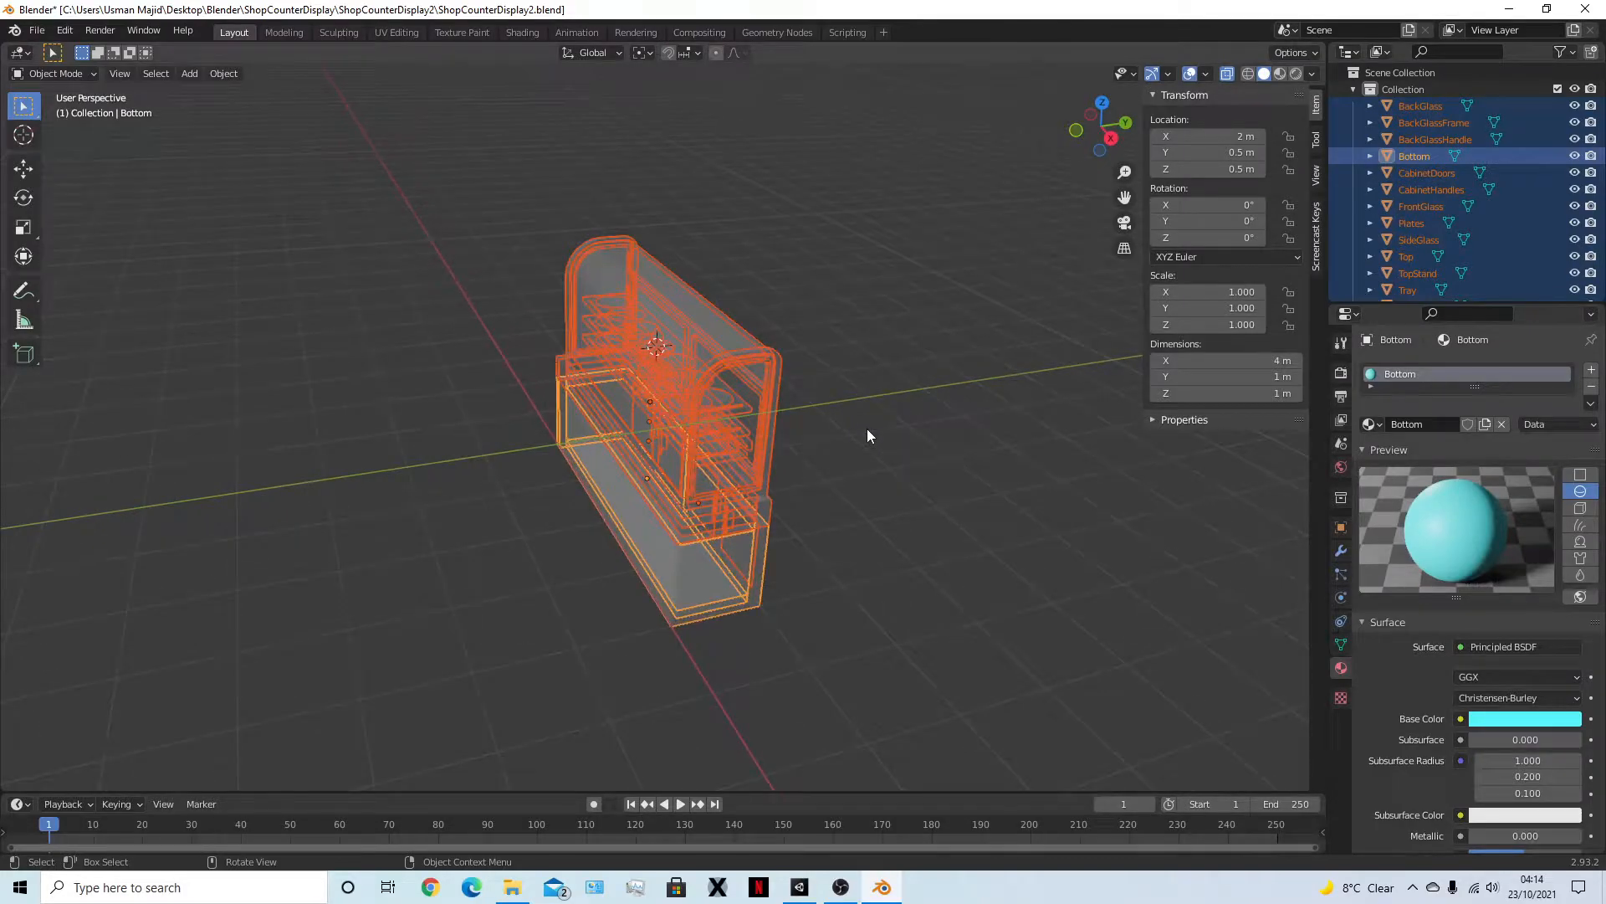
key(Tab)
key(a)
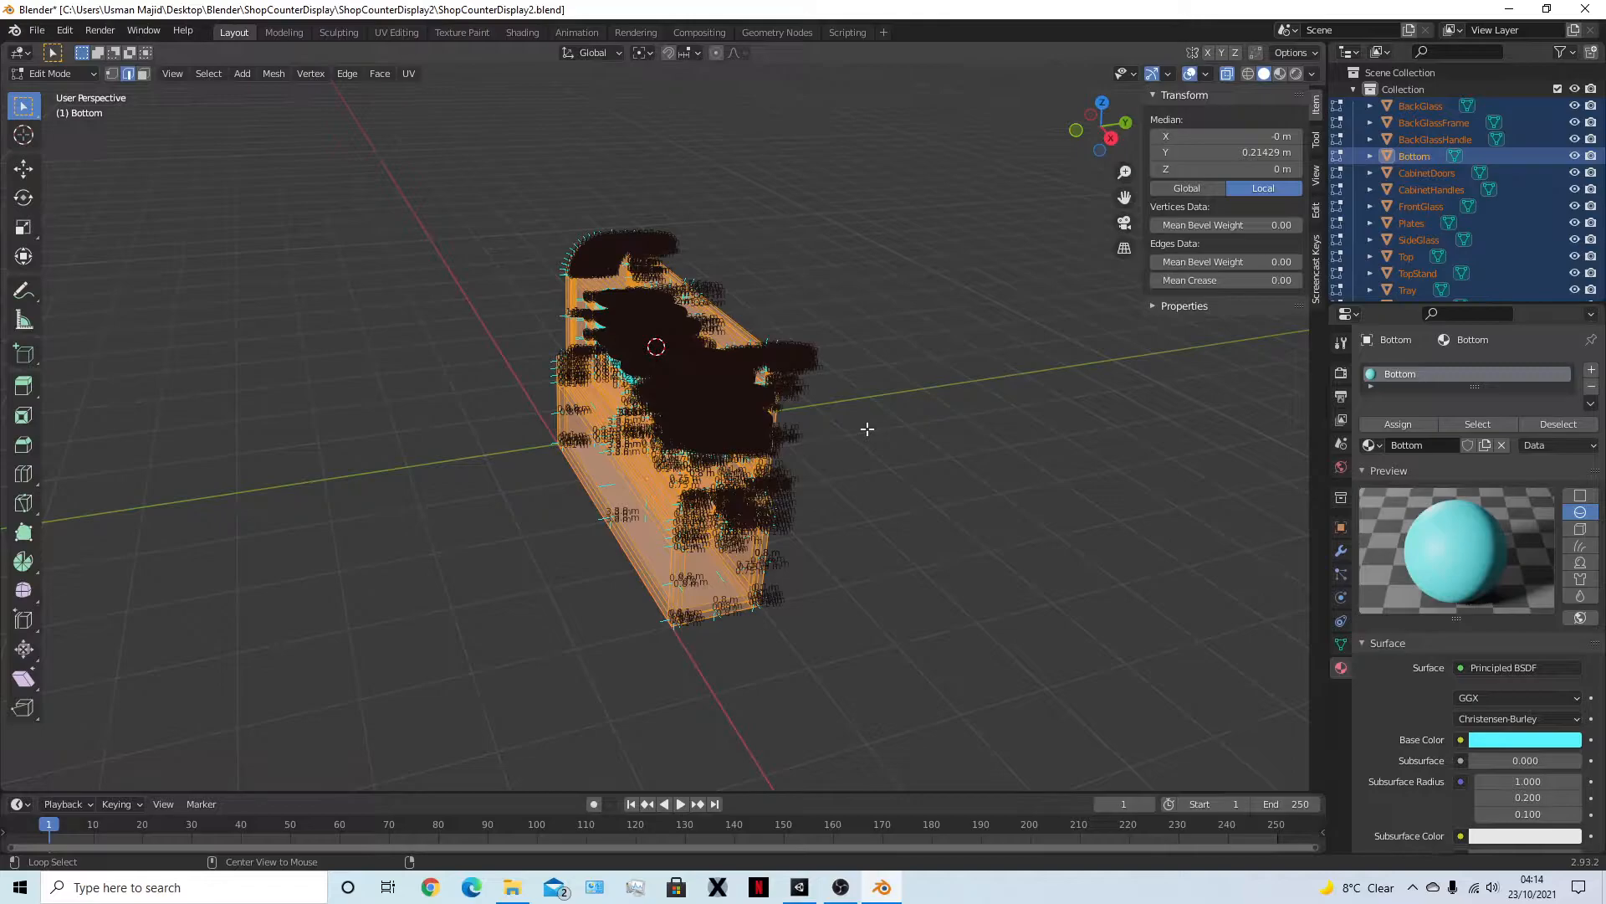
key(alt+n)
click(868, 430)
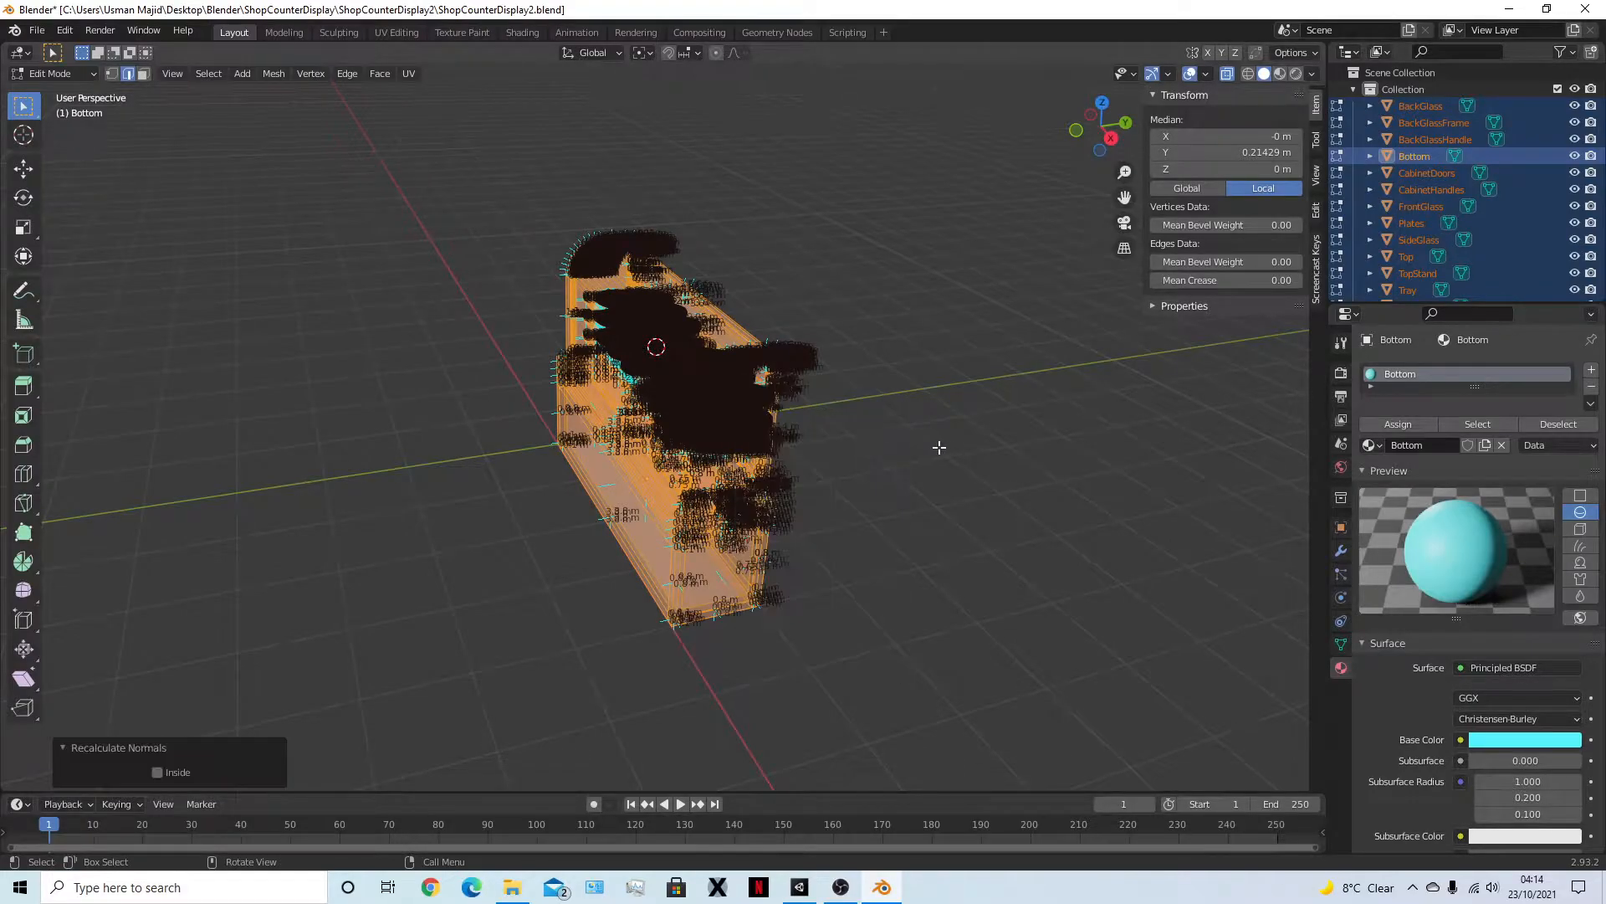
Inspect the face normals around the counter, return to Object Mode with nothing selected, and save the file
click(1015, 491)
middle_drag(1014, 491, 829, 477)
key(Tab)
key(Tab)
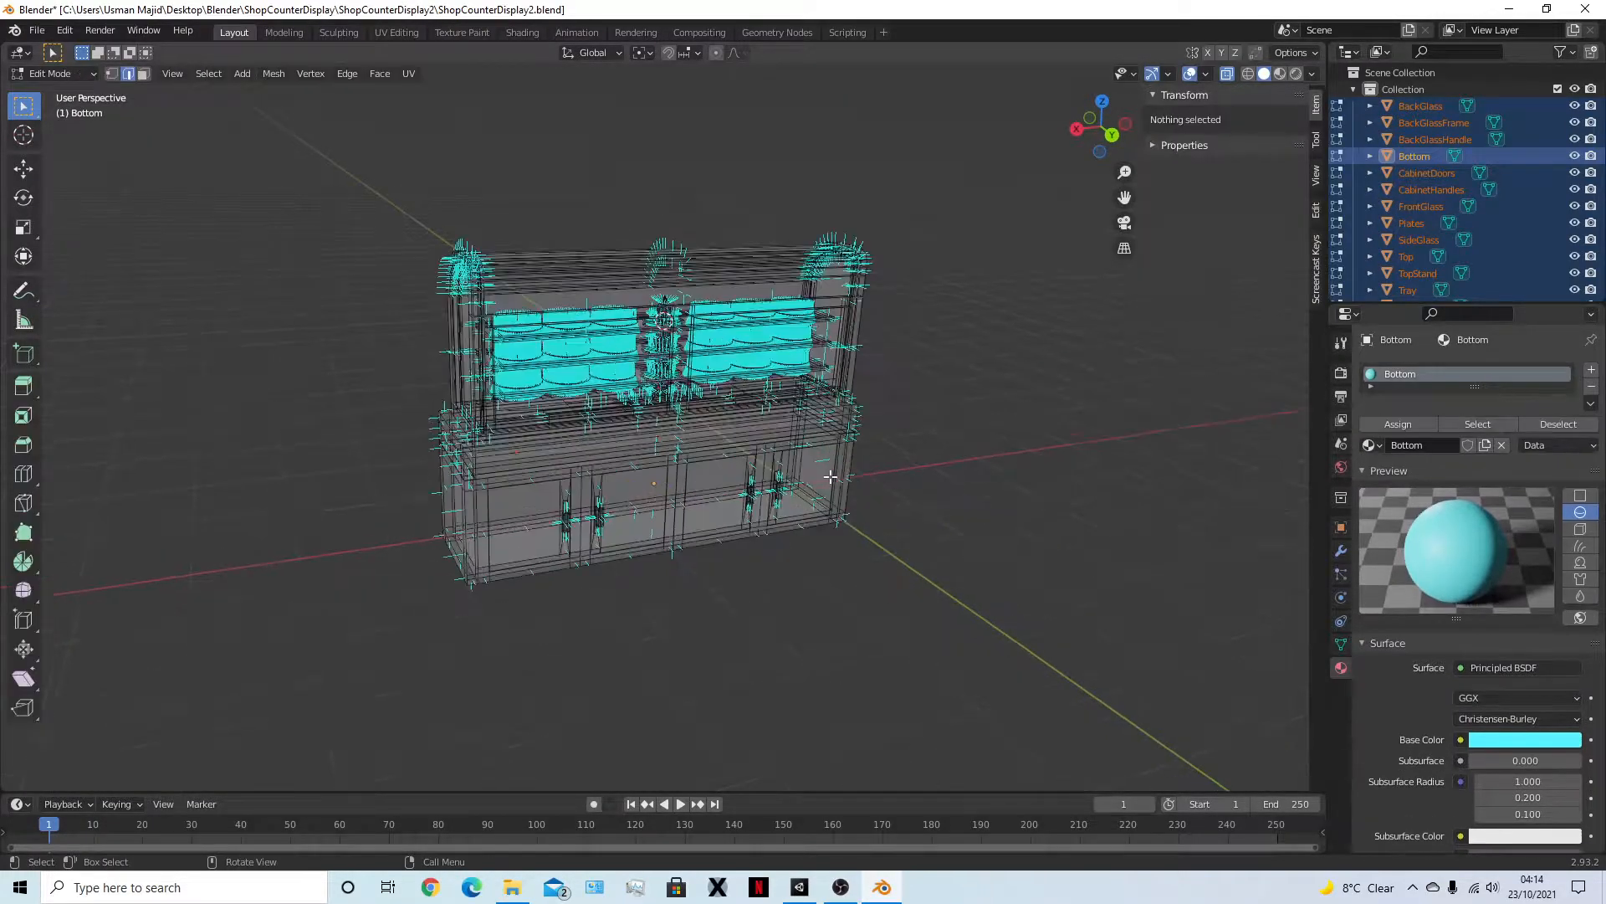
scroll(829, 476, up, 5)
middle_drag(698, 466, 999, 453)
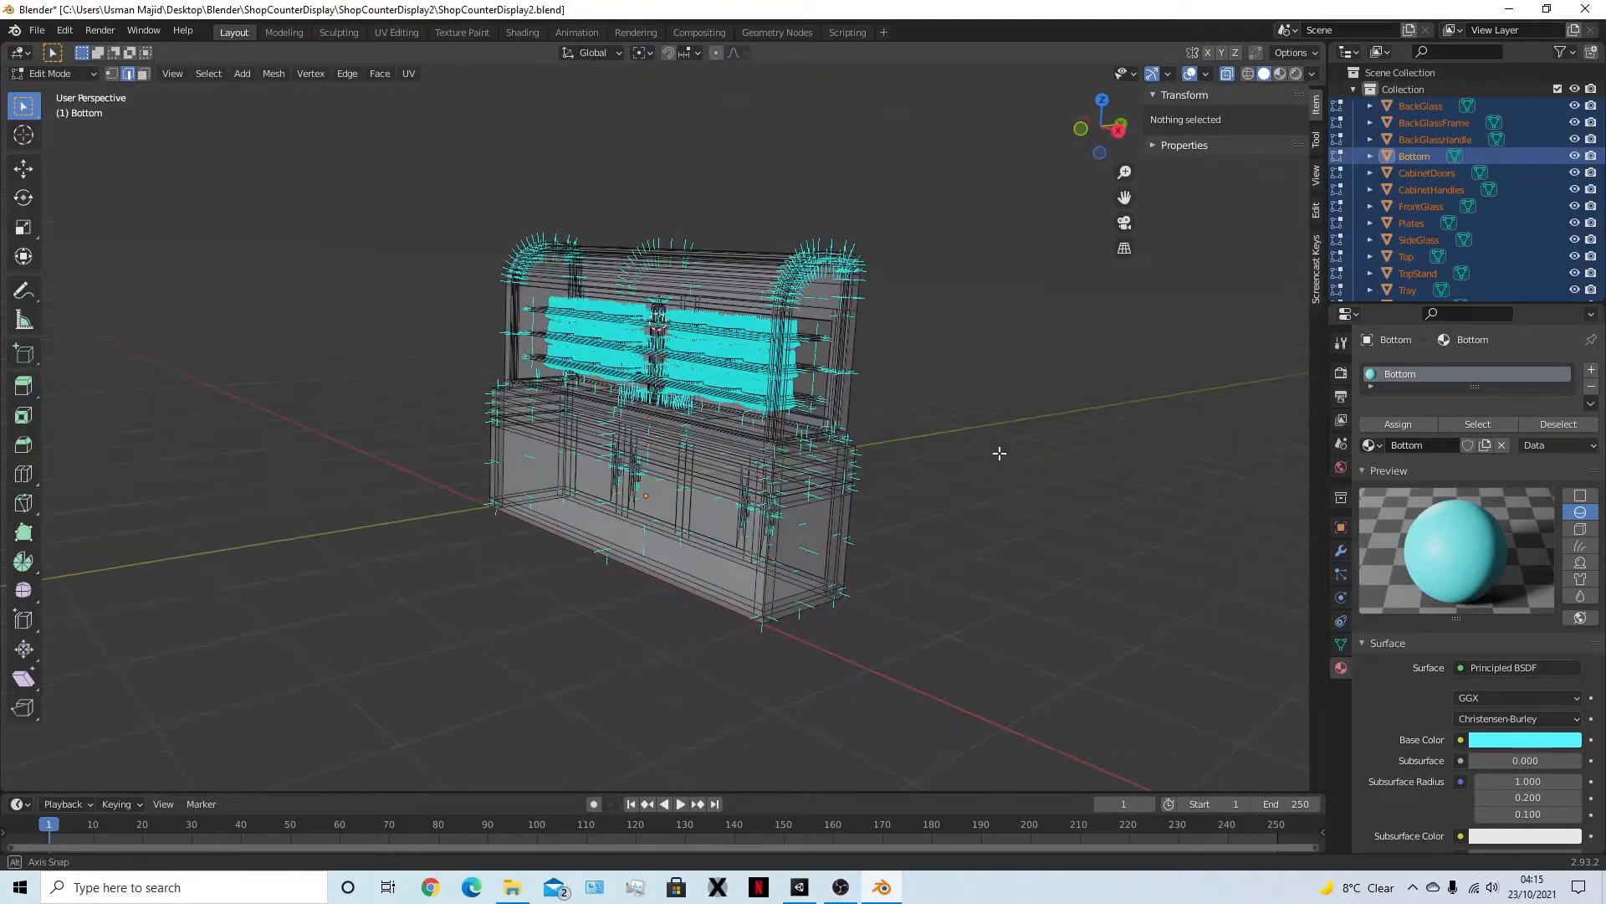
key(Tab)
click(999, 454)
key(ctrl+s)
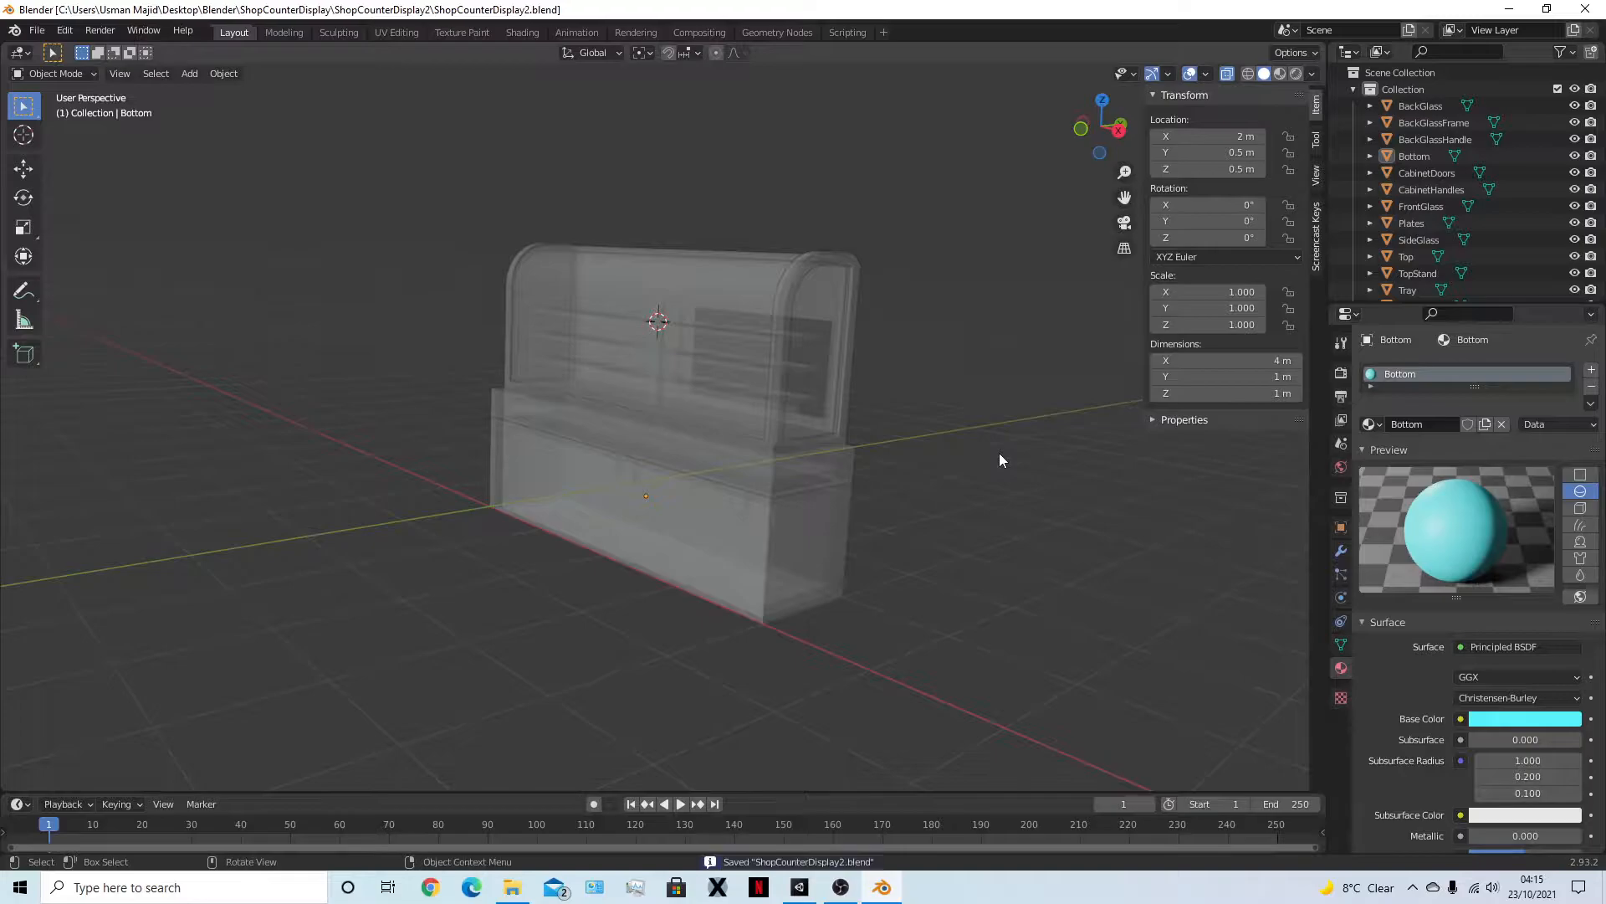
Pack all external data into the blend file and save it
click(36, 30)
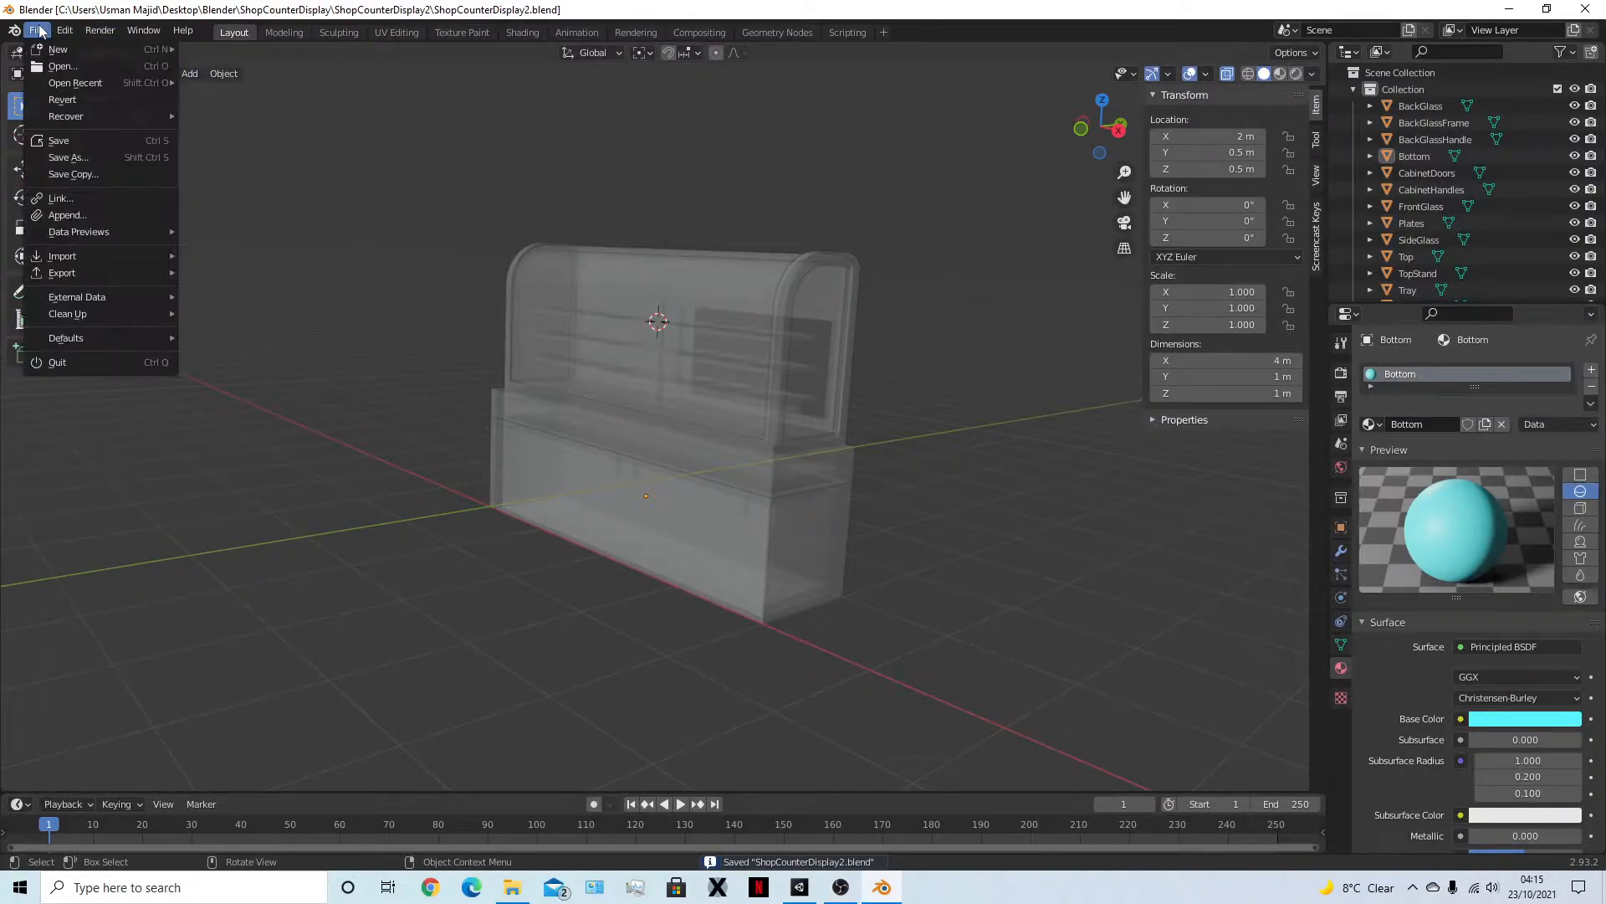
mouse_move(114, 265)
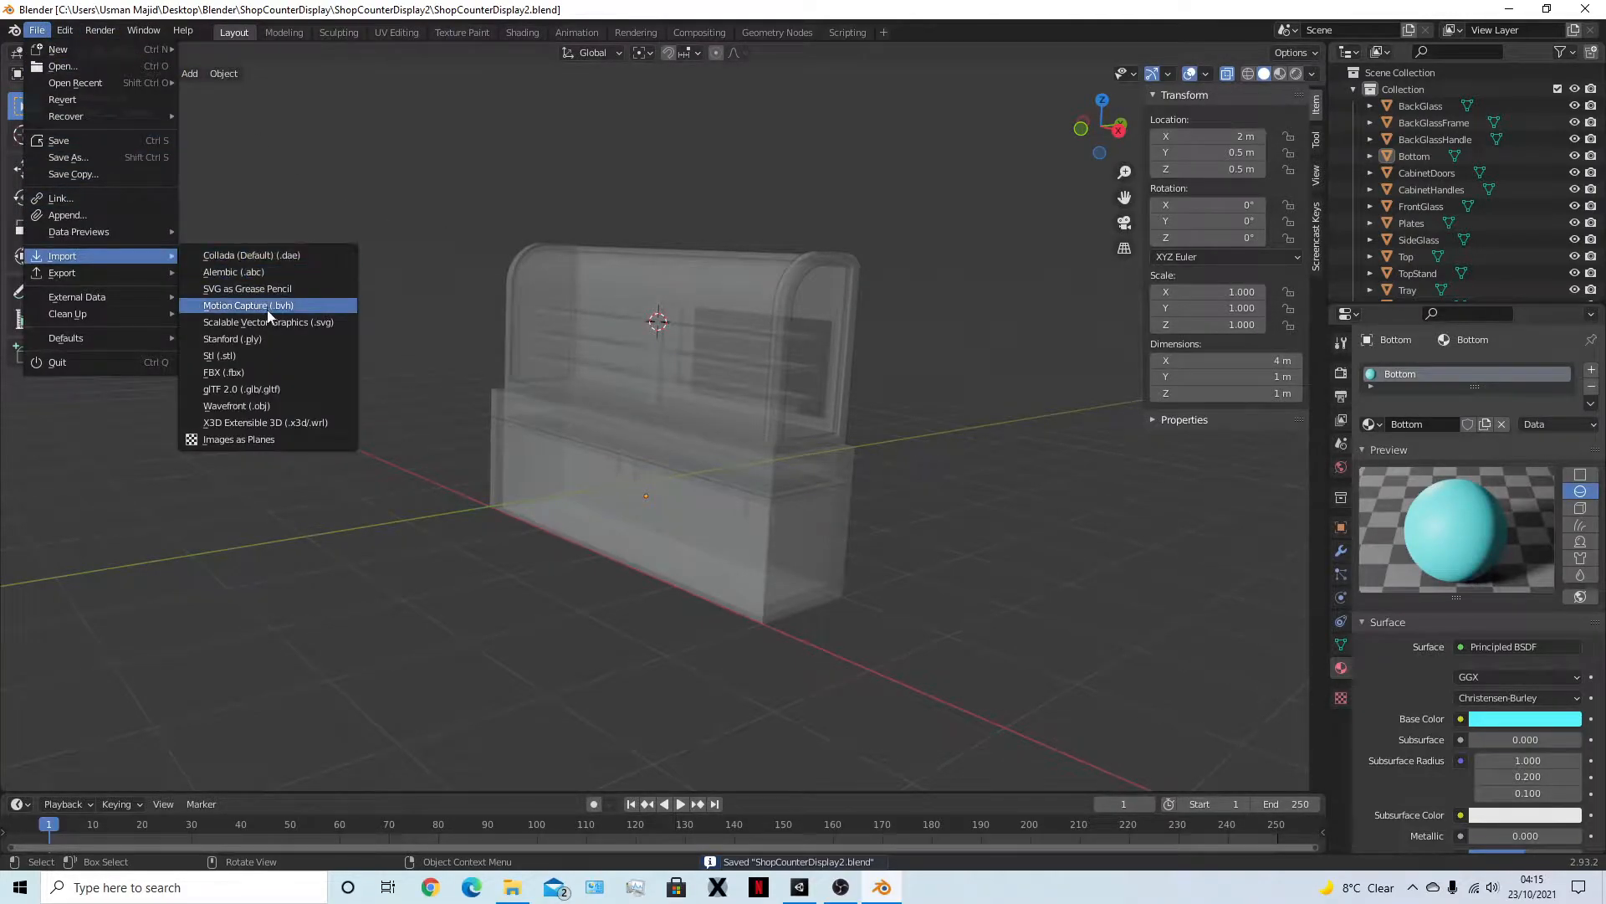
mouse_move(127, 302)
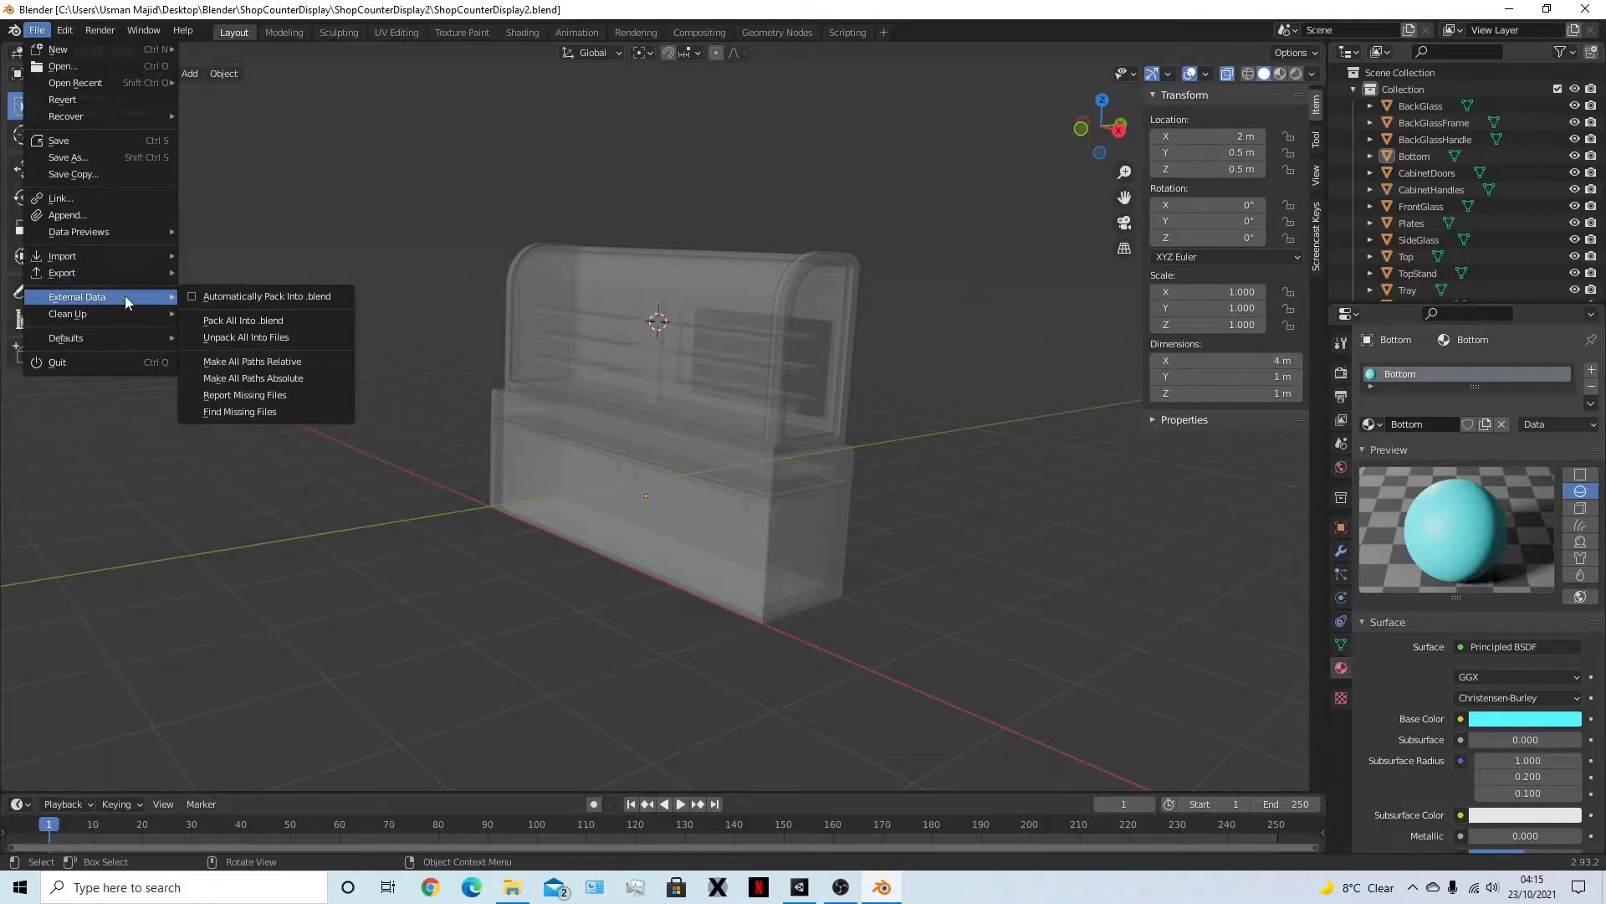
click(227, 321)
key(ctrl+s)
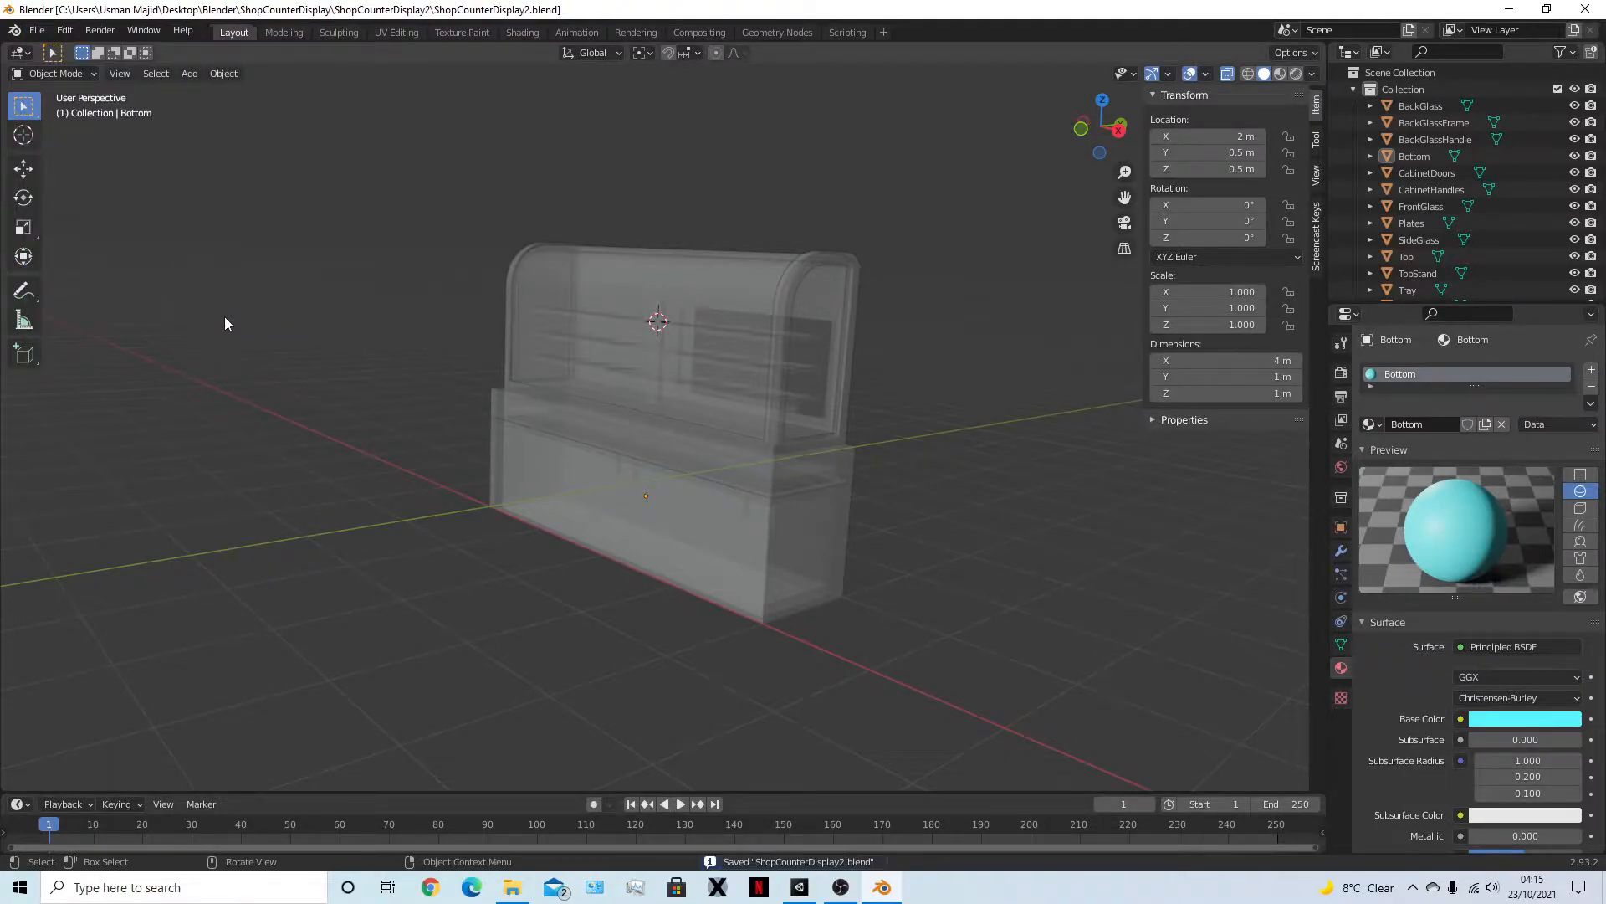
Select all of the counter's objects, export them as ShopCounterDisplay2.fbx over the existing file, and clear the selection
click(37, 31)
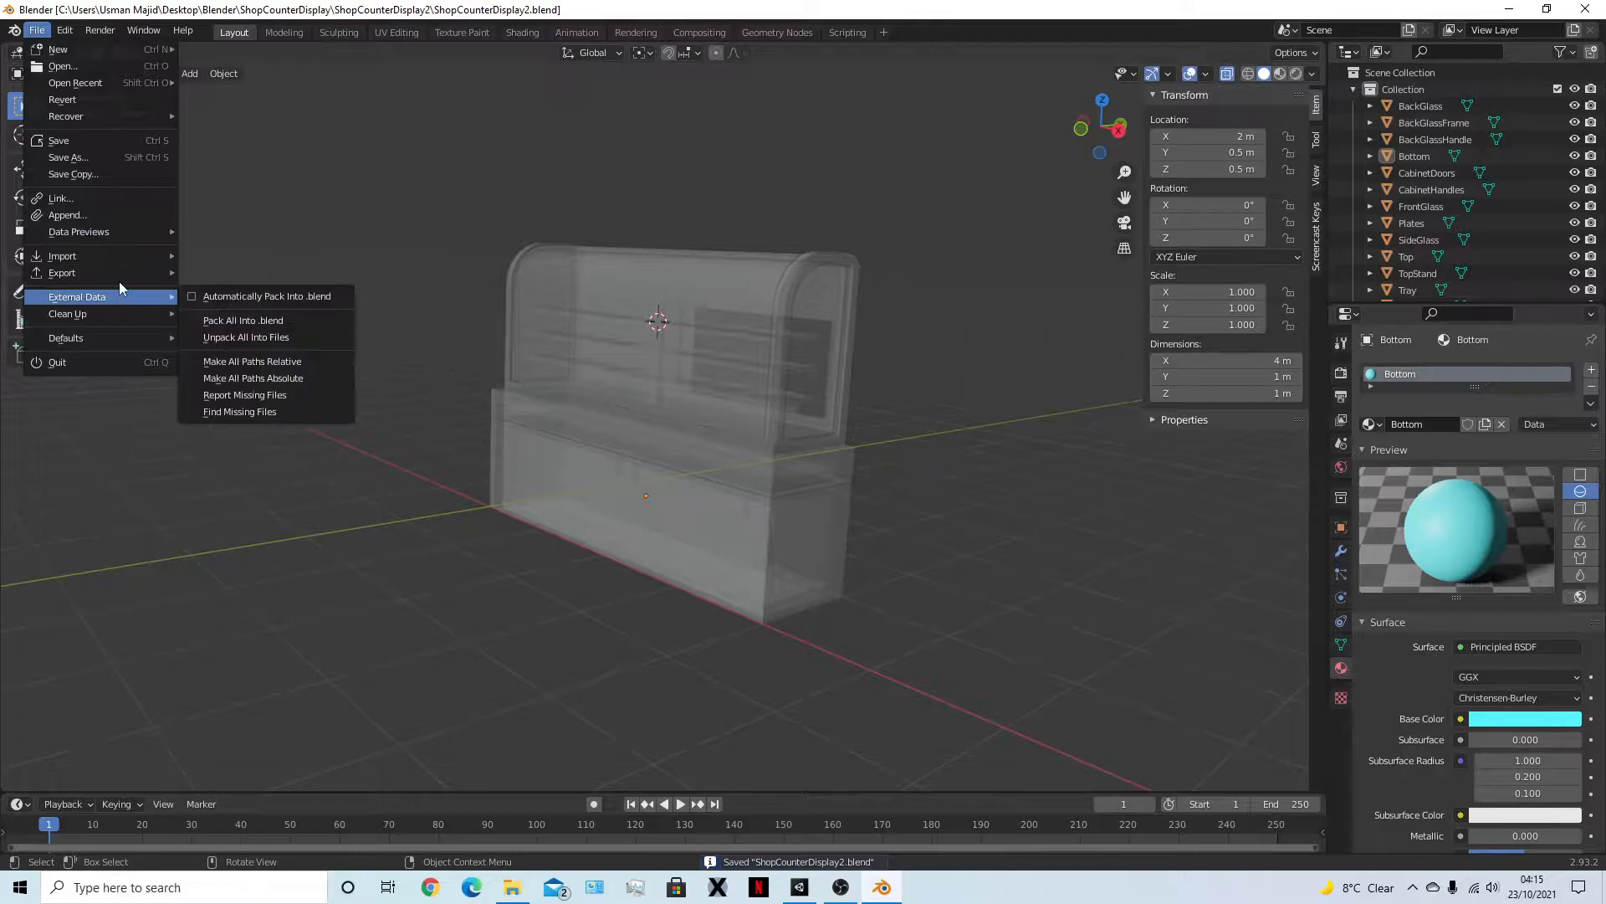
key(Escape)
key(a)
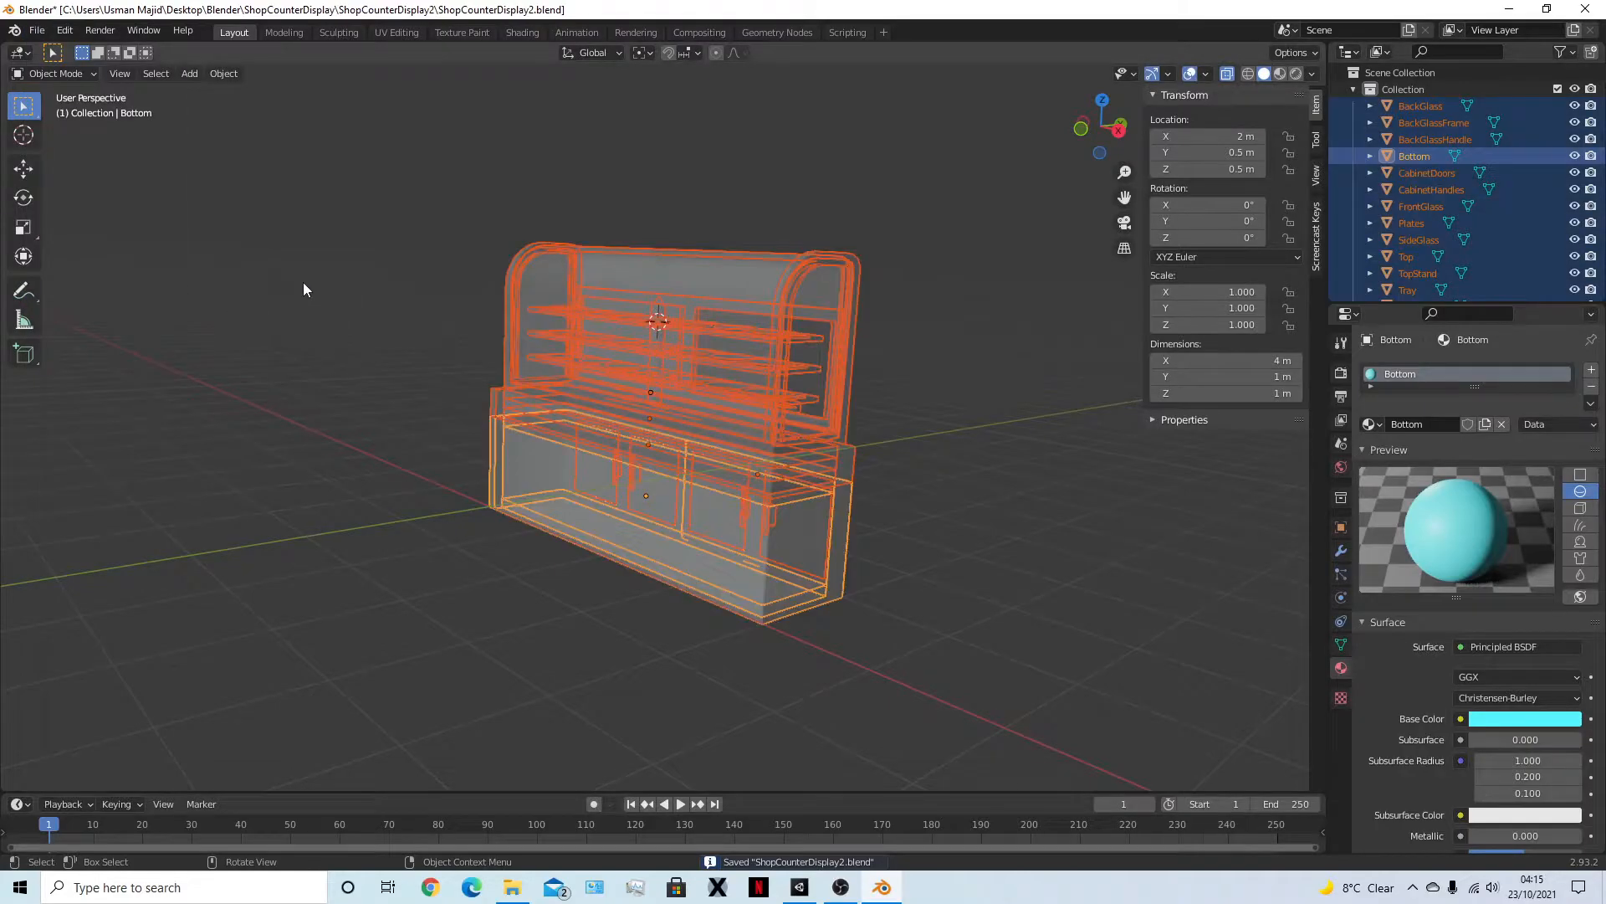
click(37, 30)
mouse_move(126, 272)
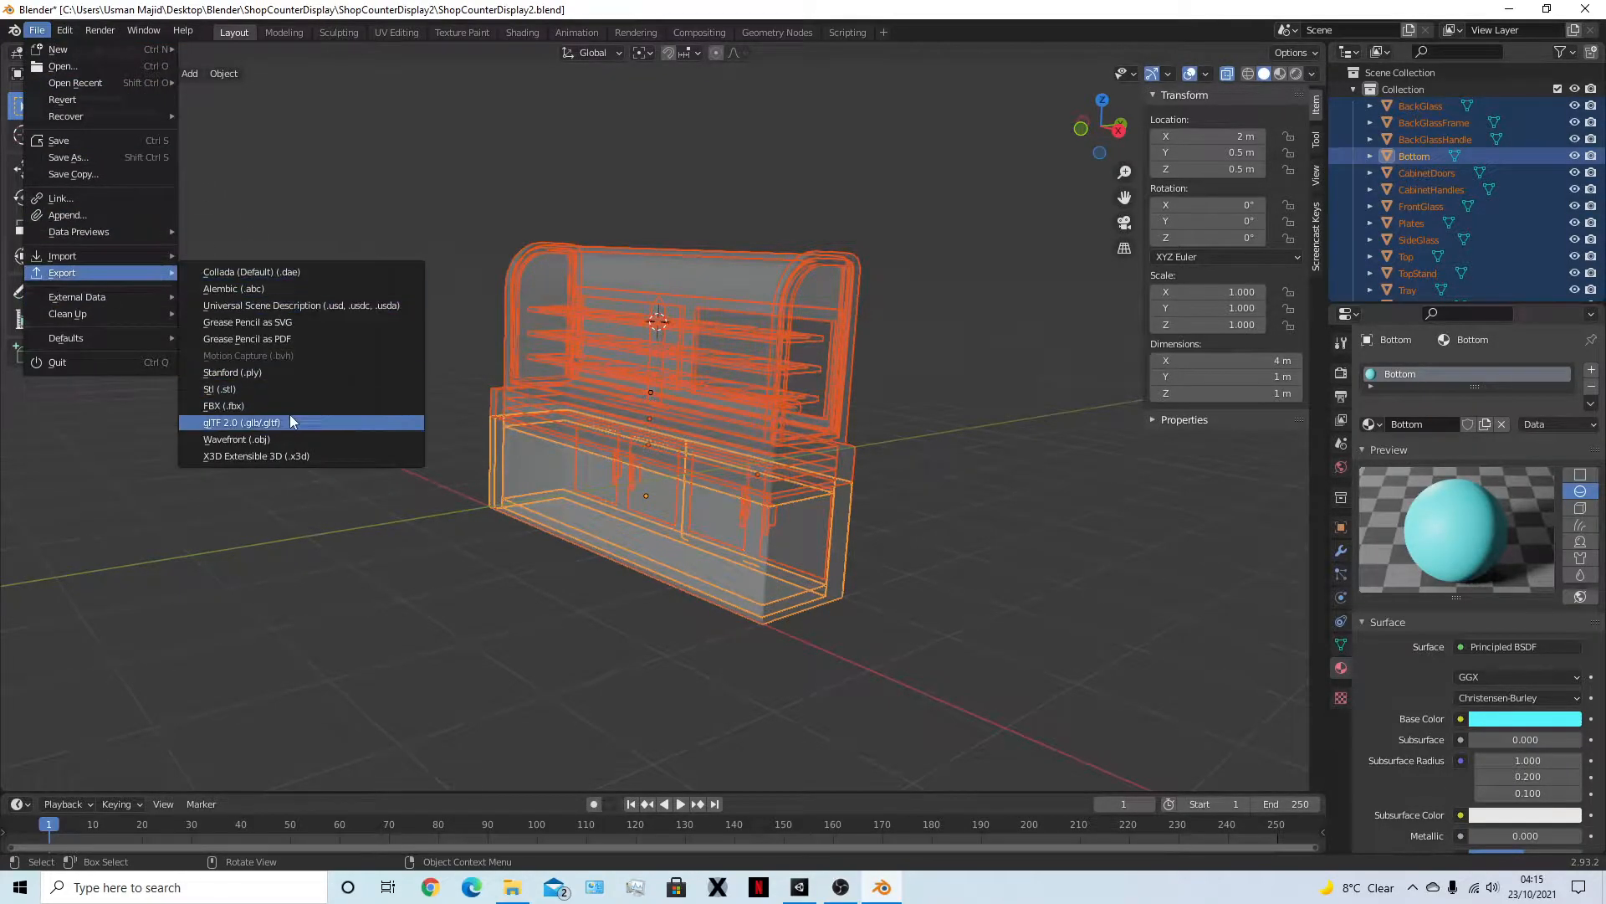
click(224, 406)
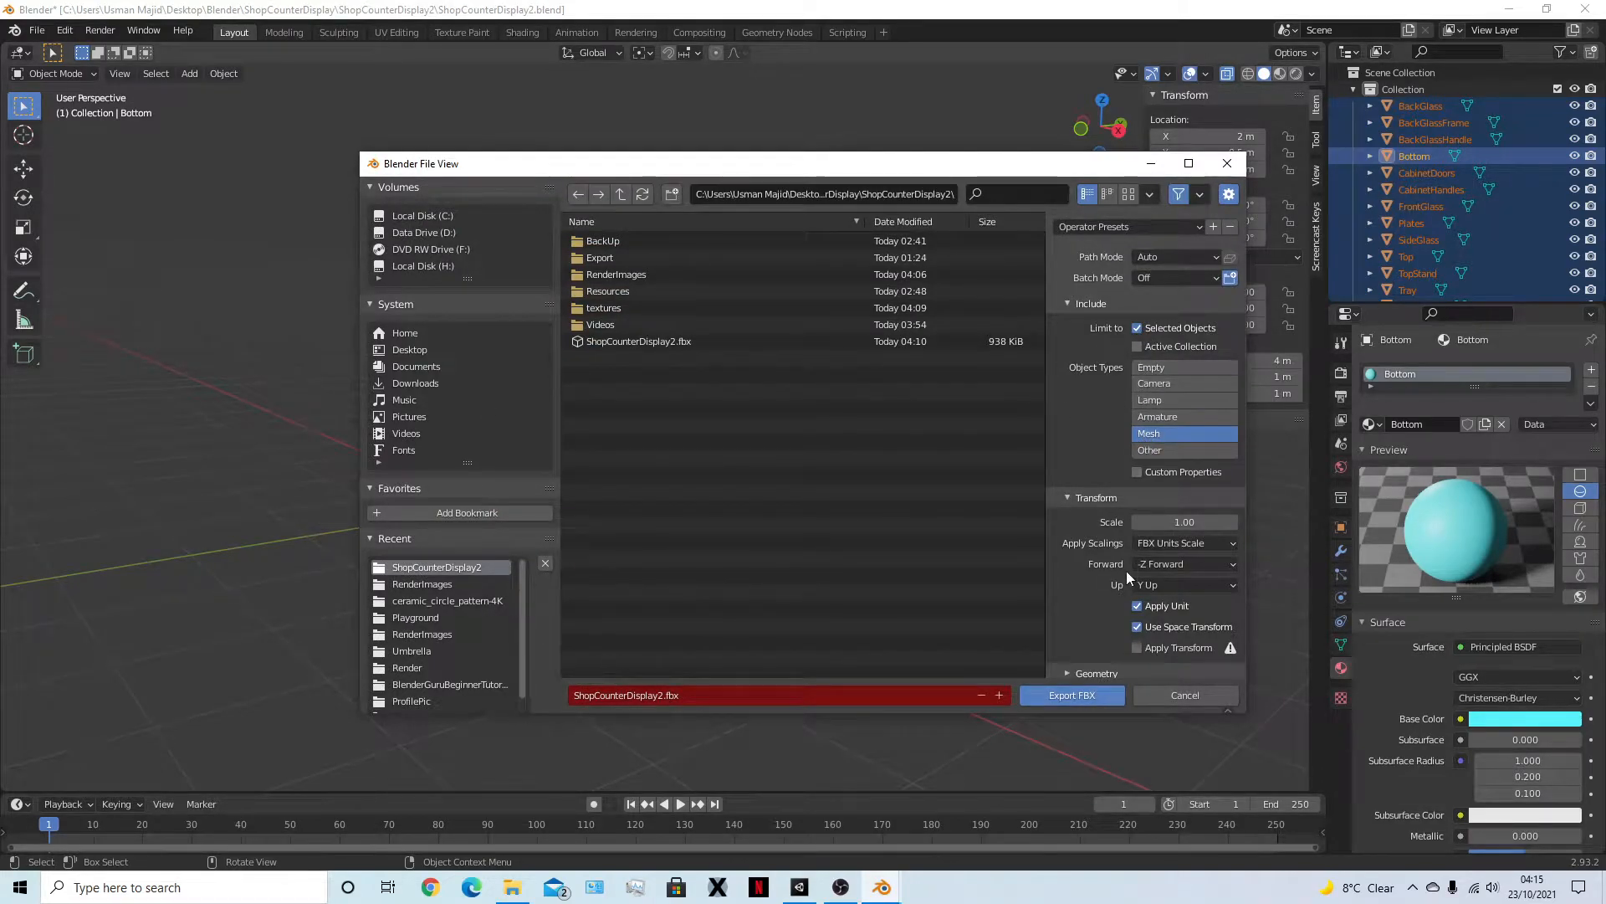
scroll(1087, 661, down, 1)
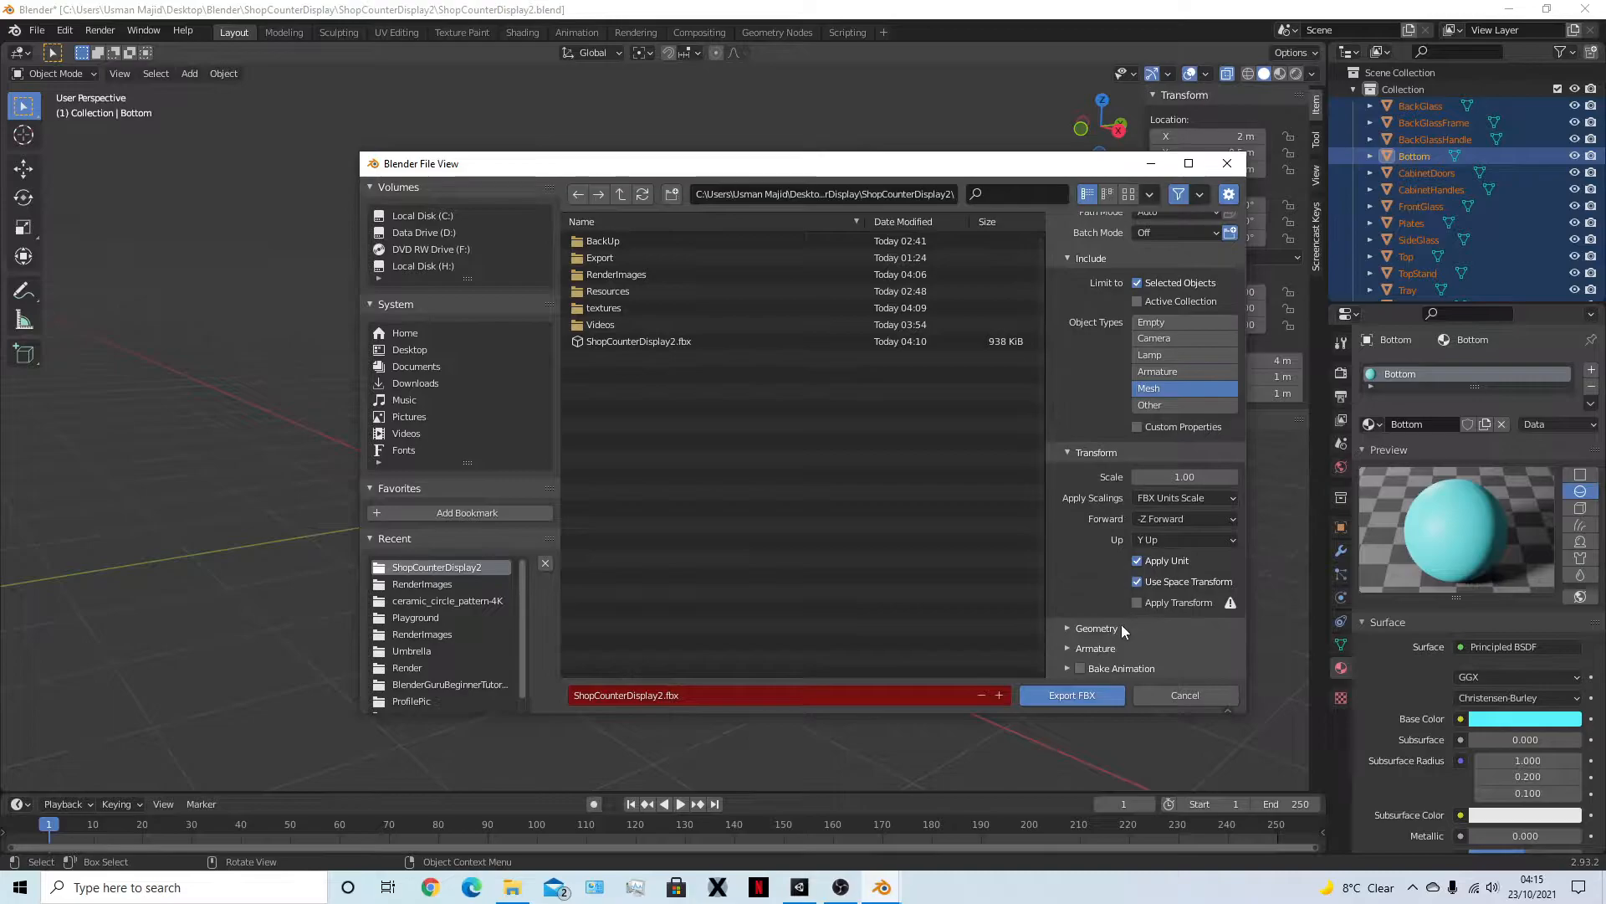
click(1070, 695)
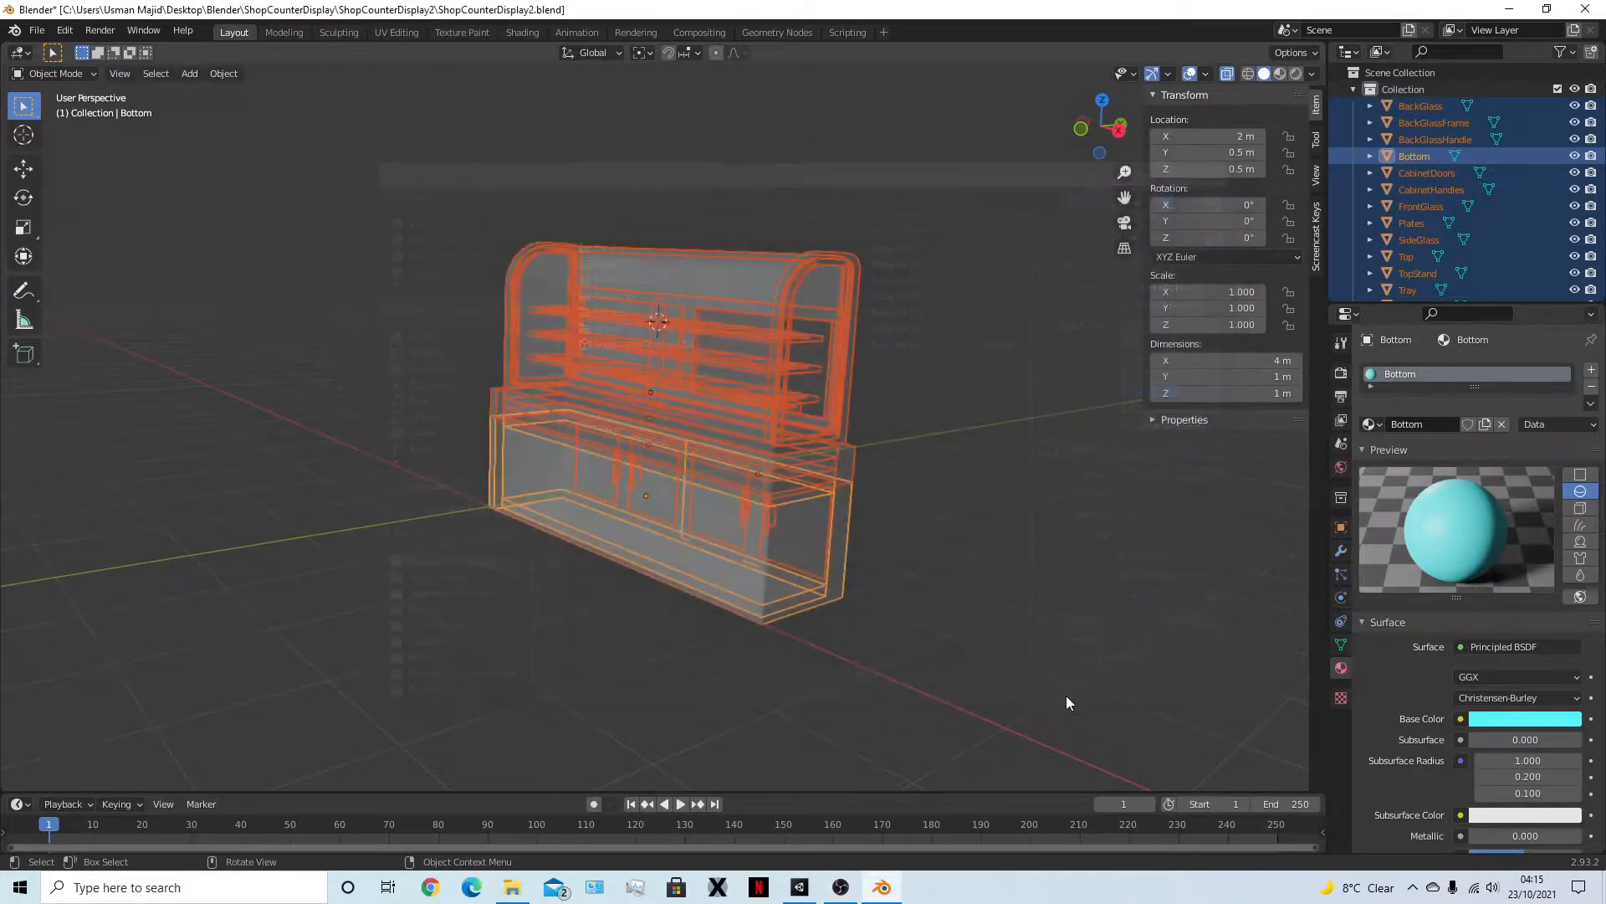
click(410, 537)
Switch to File Explorer and select the textures folder and the ShopCounterDisplay2 3D object in the ShopCounterDisplay2 folder
click(512, 886)
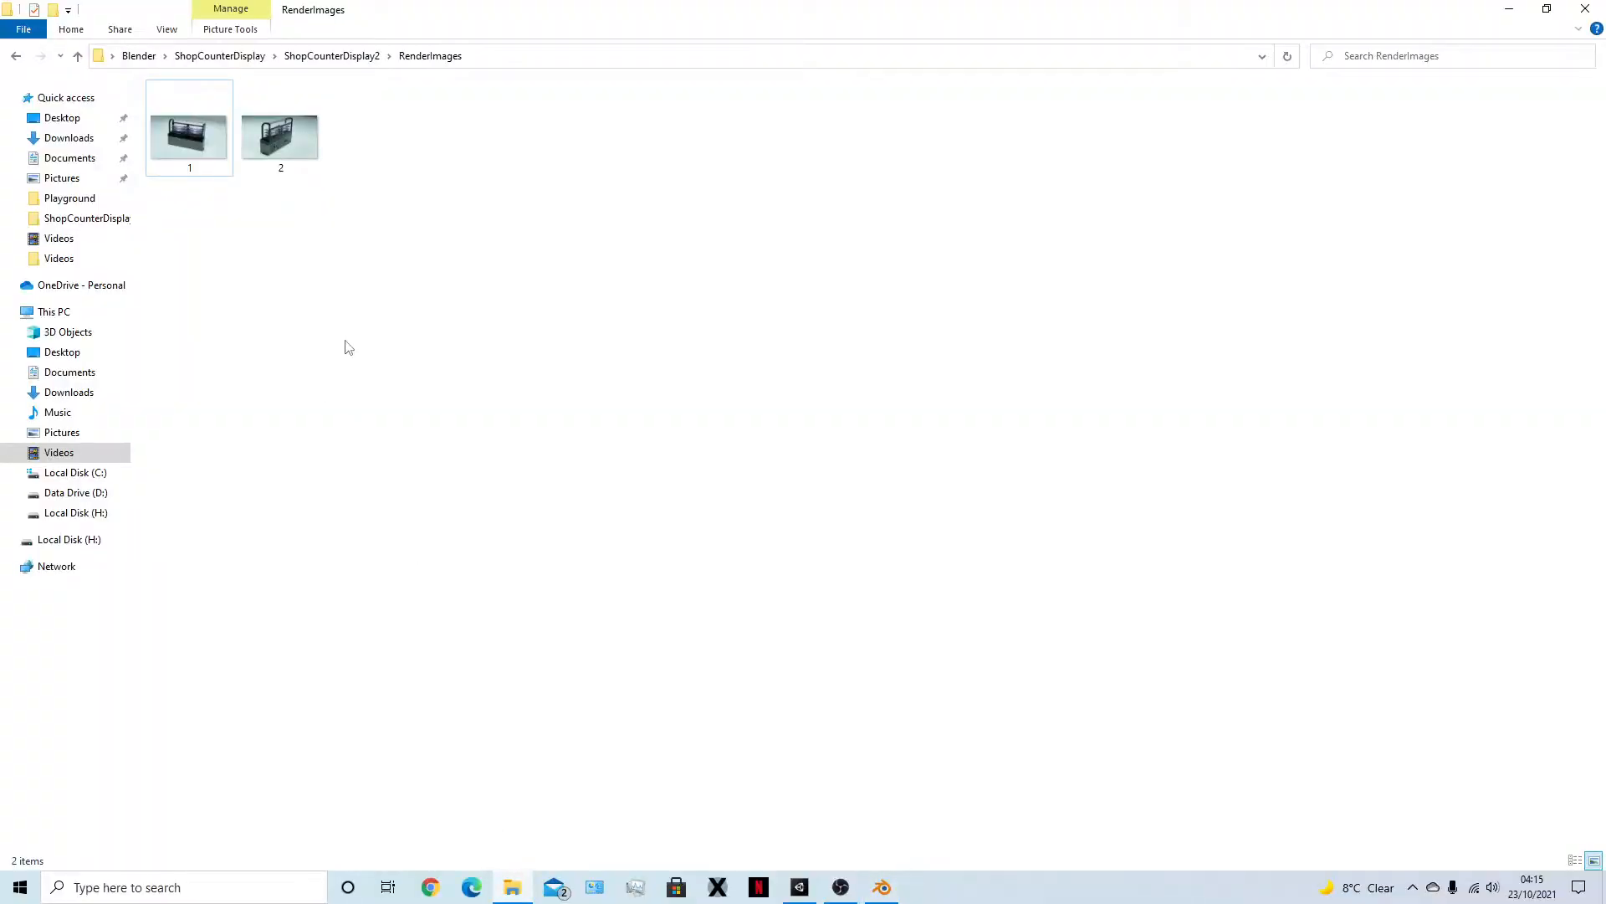
key(alt+Left)
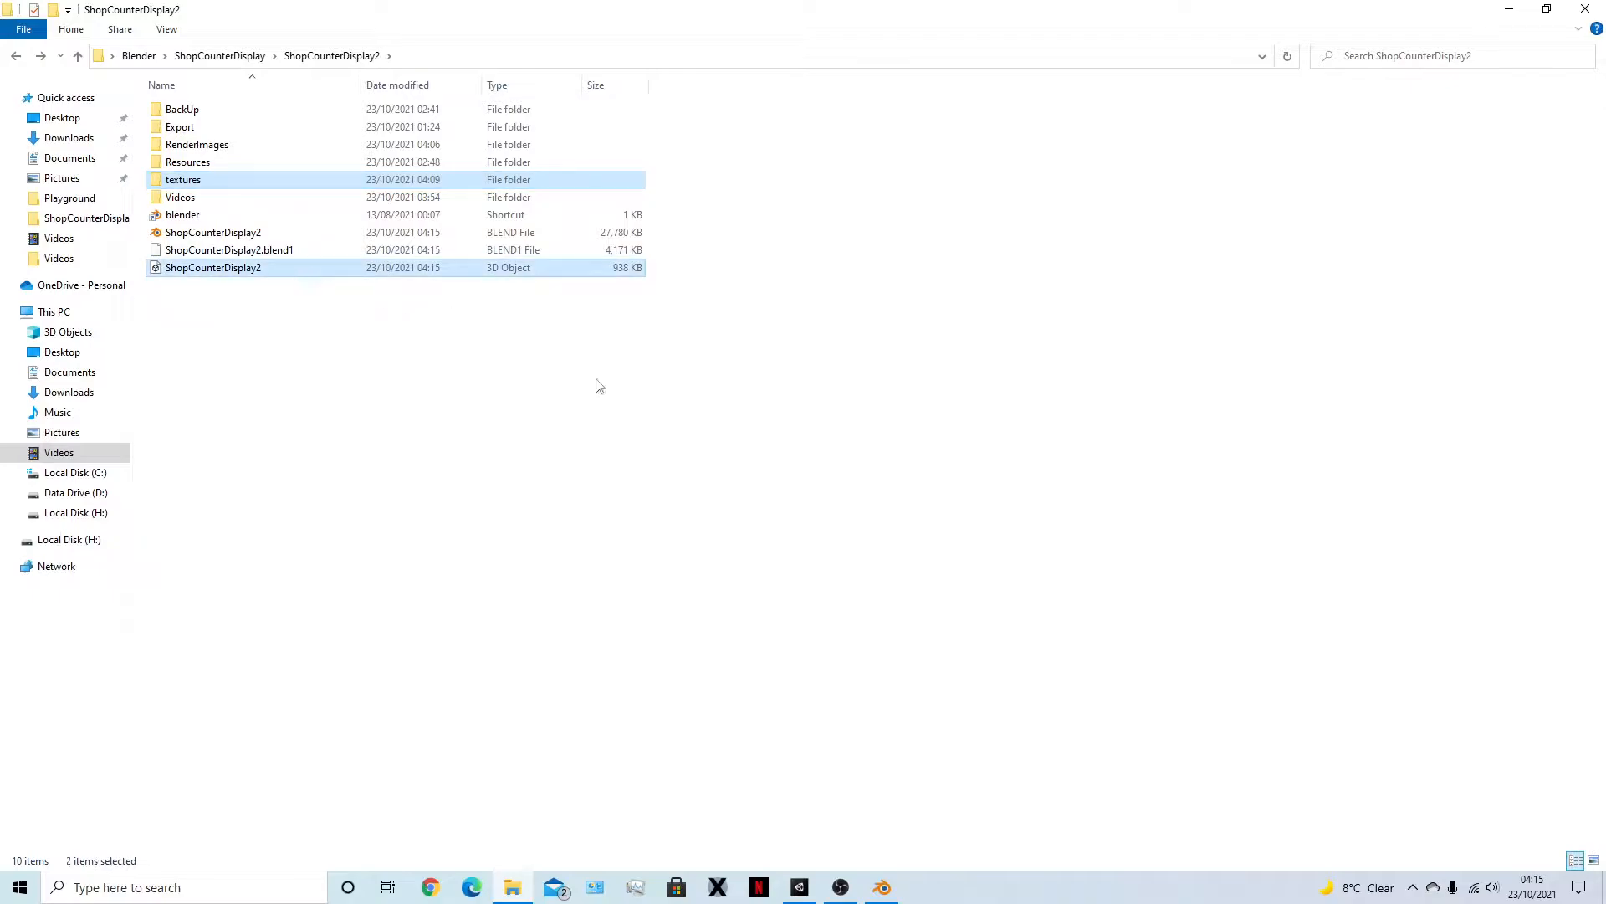
Switch to Unity and examine the existing shop counter in the scene from several distances
click(799, 887)
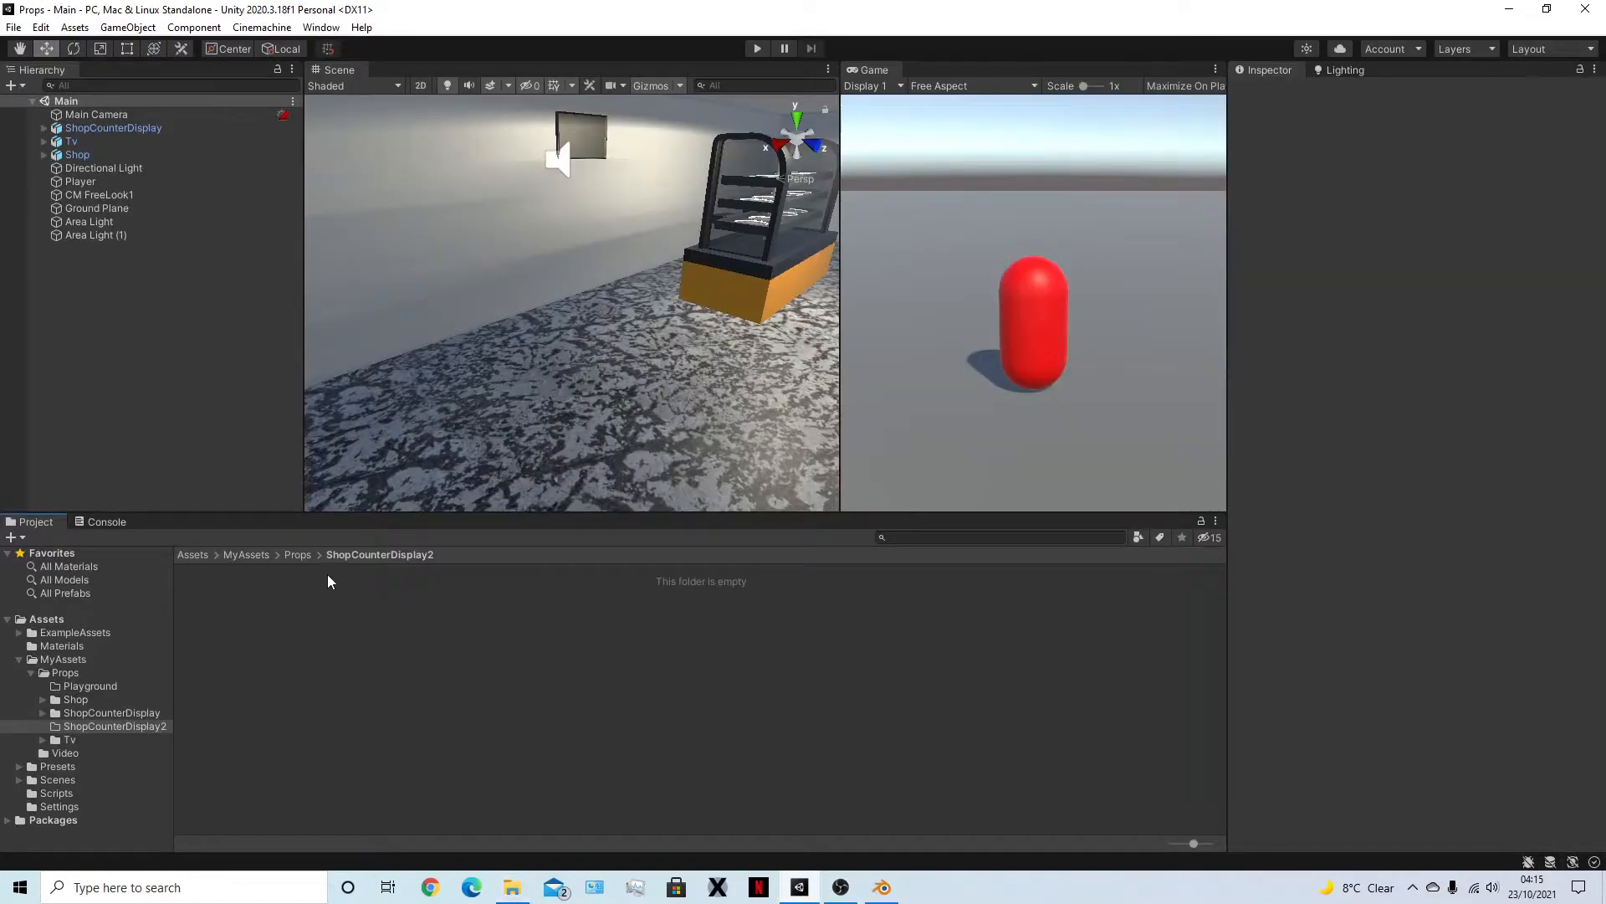
scroll(760, 322, down, 2)
middle_drag(759, 321, 594, 337)
scroll(675, 375, down, 5)
scroll(645, 274, up, 6)
scroll(574, 251, down, 2)
scroll(581, 242, up, 3)
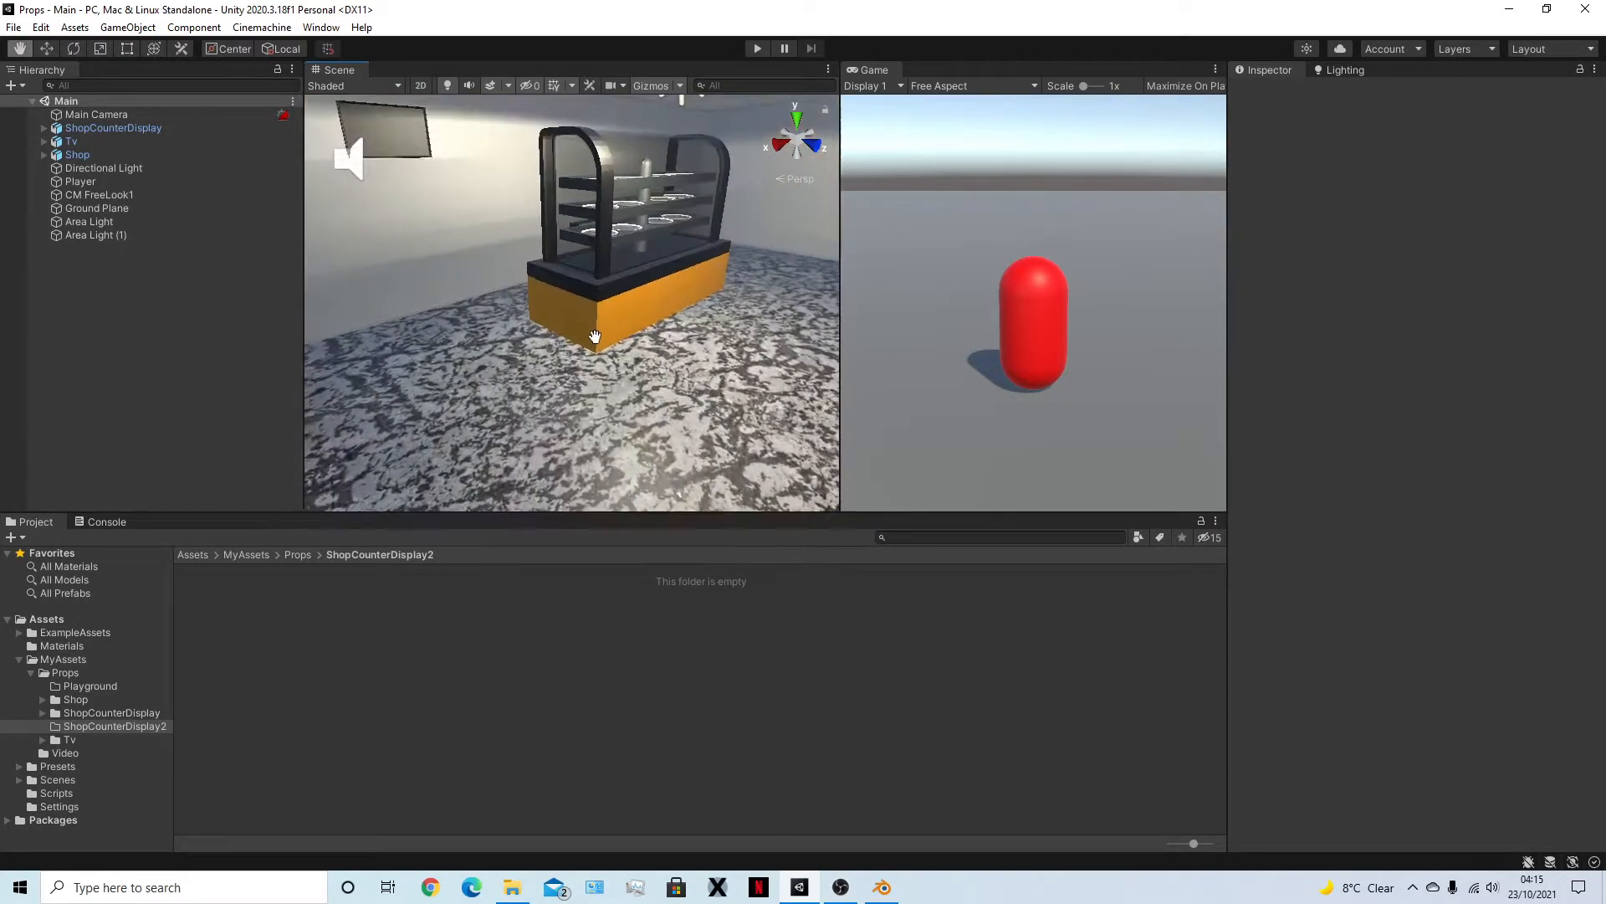
scroll(557, 269, up, 3)
scroll(561, 278, down, 3)
middle_drag(558, 279, 554, 333)
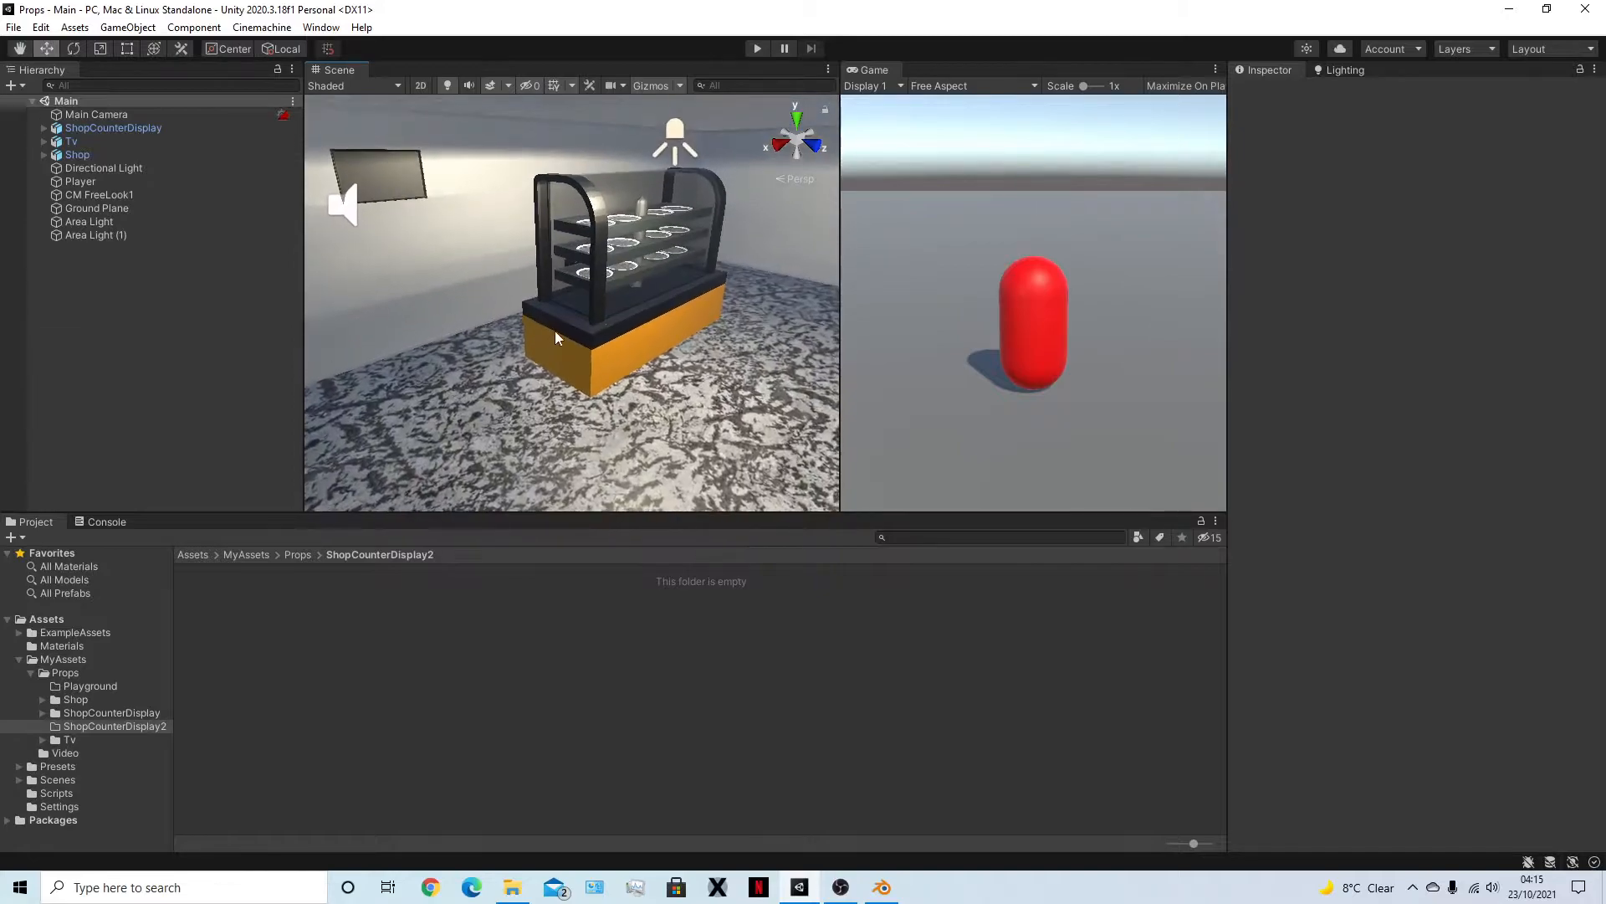
scroll(553, 333, up, 2)
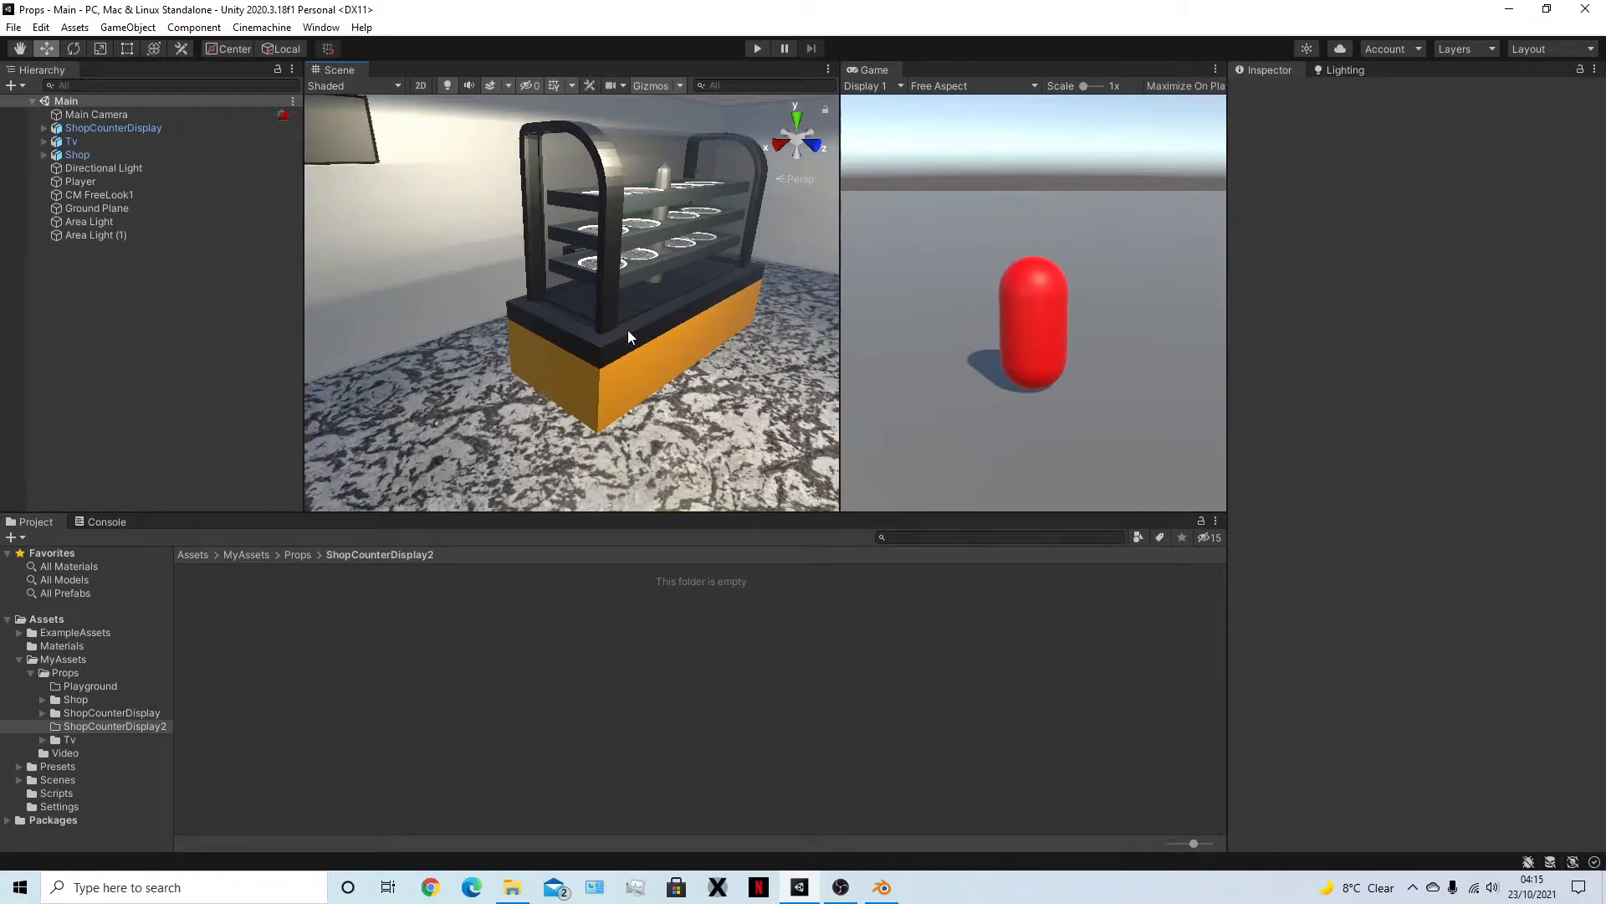
scroll(597, 342, down, 2)
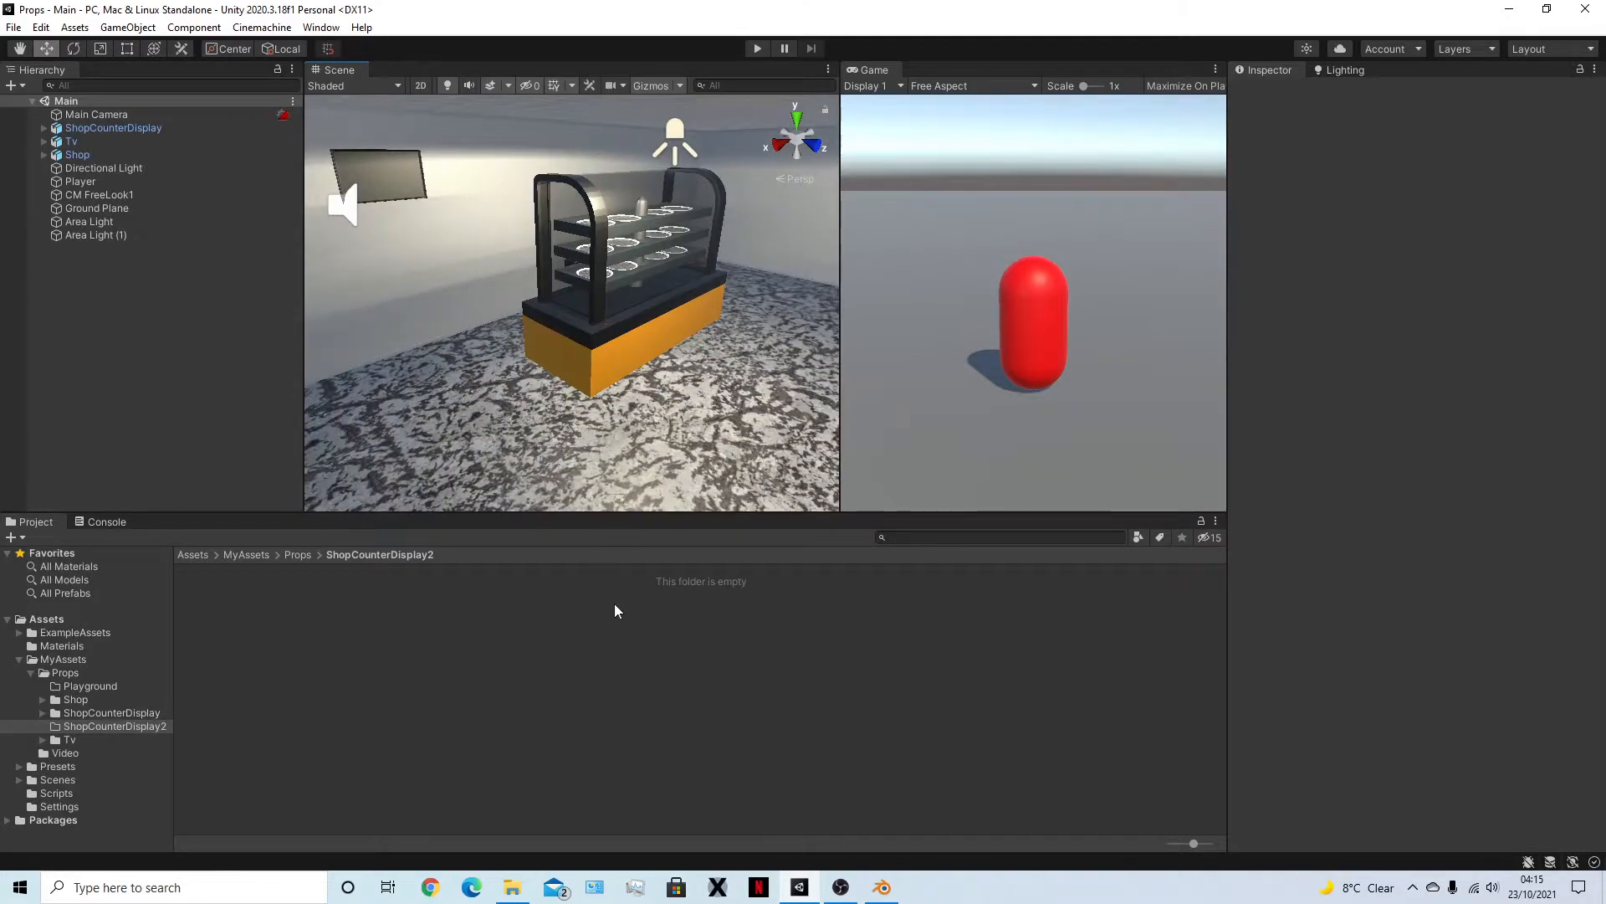
middle_drag(539, 383, 649, 296)
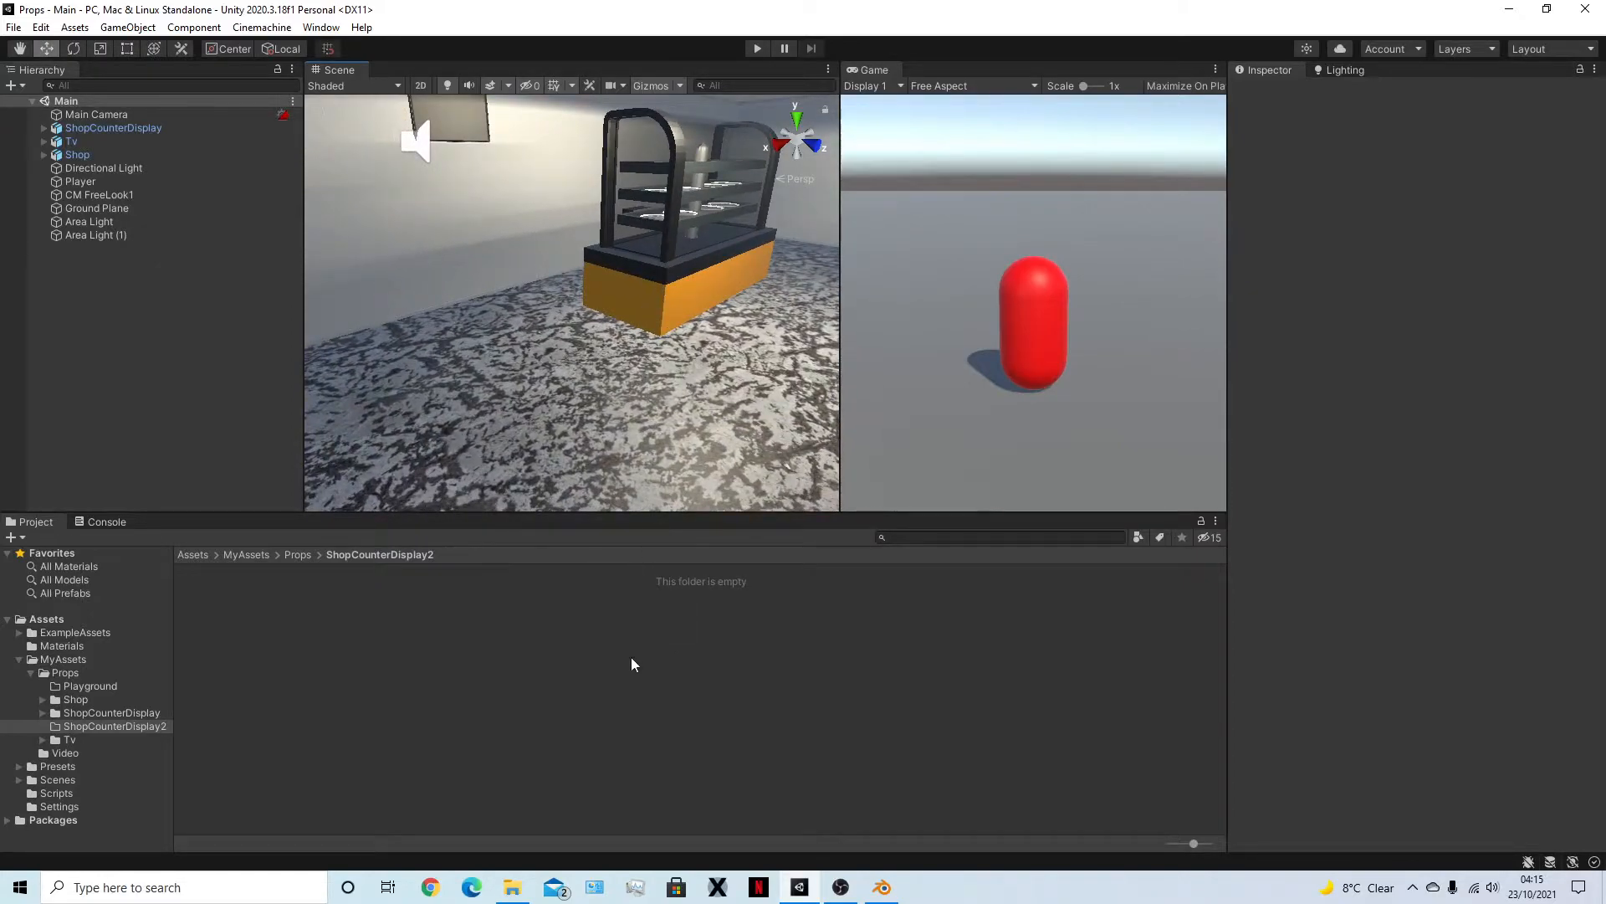
Import the selected textures folder and FBX from File Explorer into Unity's Props/ShopCounterDisplay2 folder and fix the flagged normal map texture
click(298, 555)
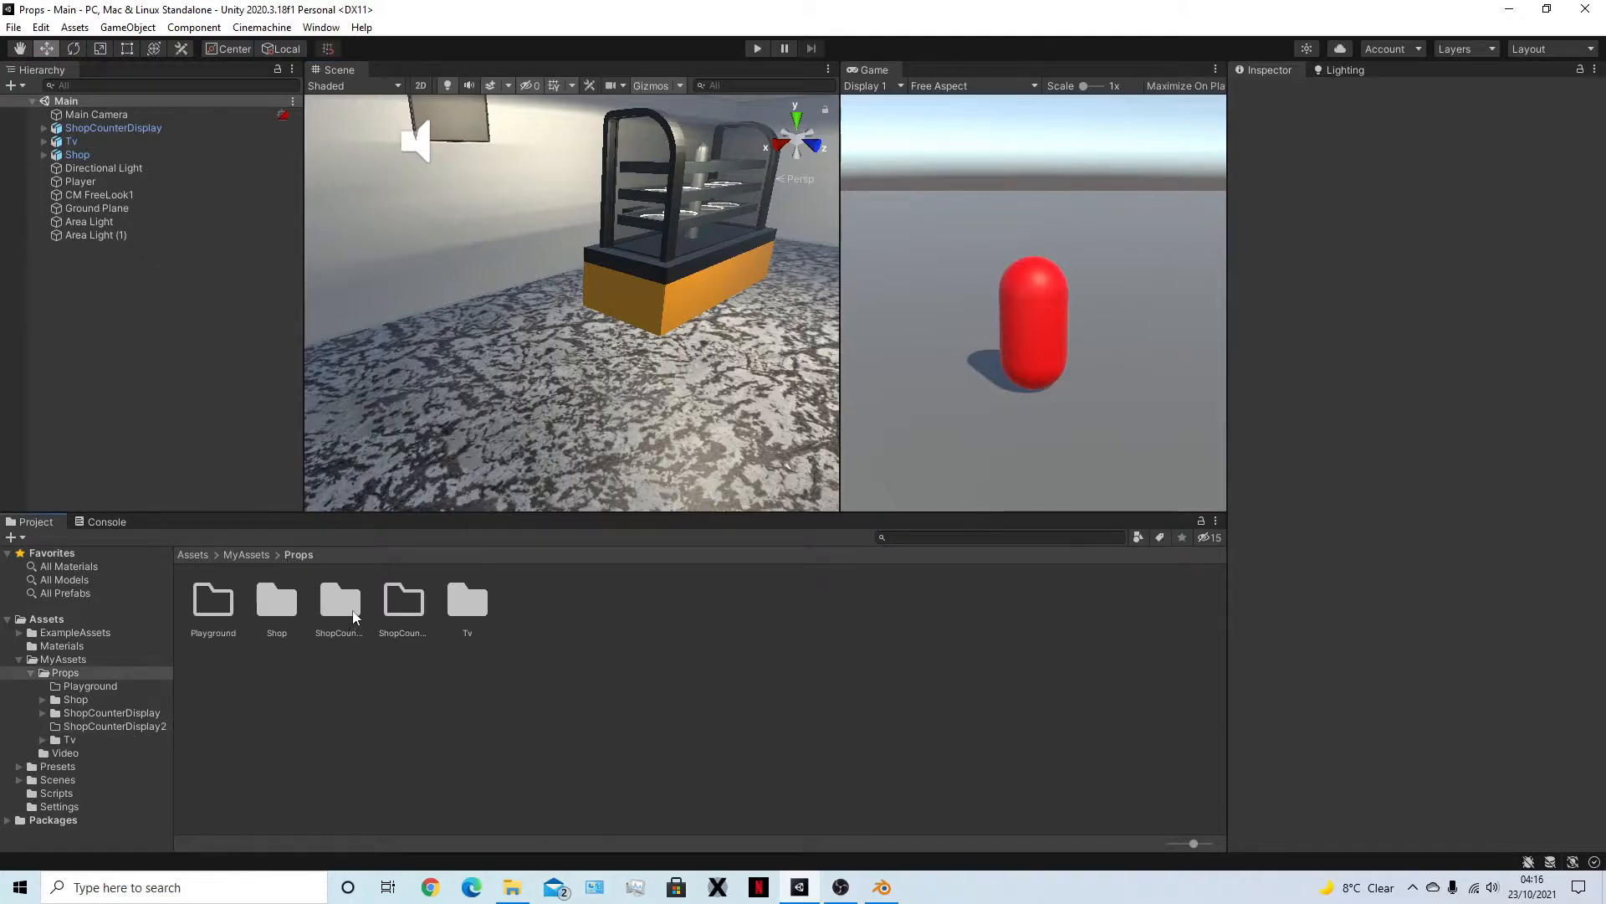
double_click(350, 625)
click(299, 554)
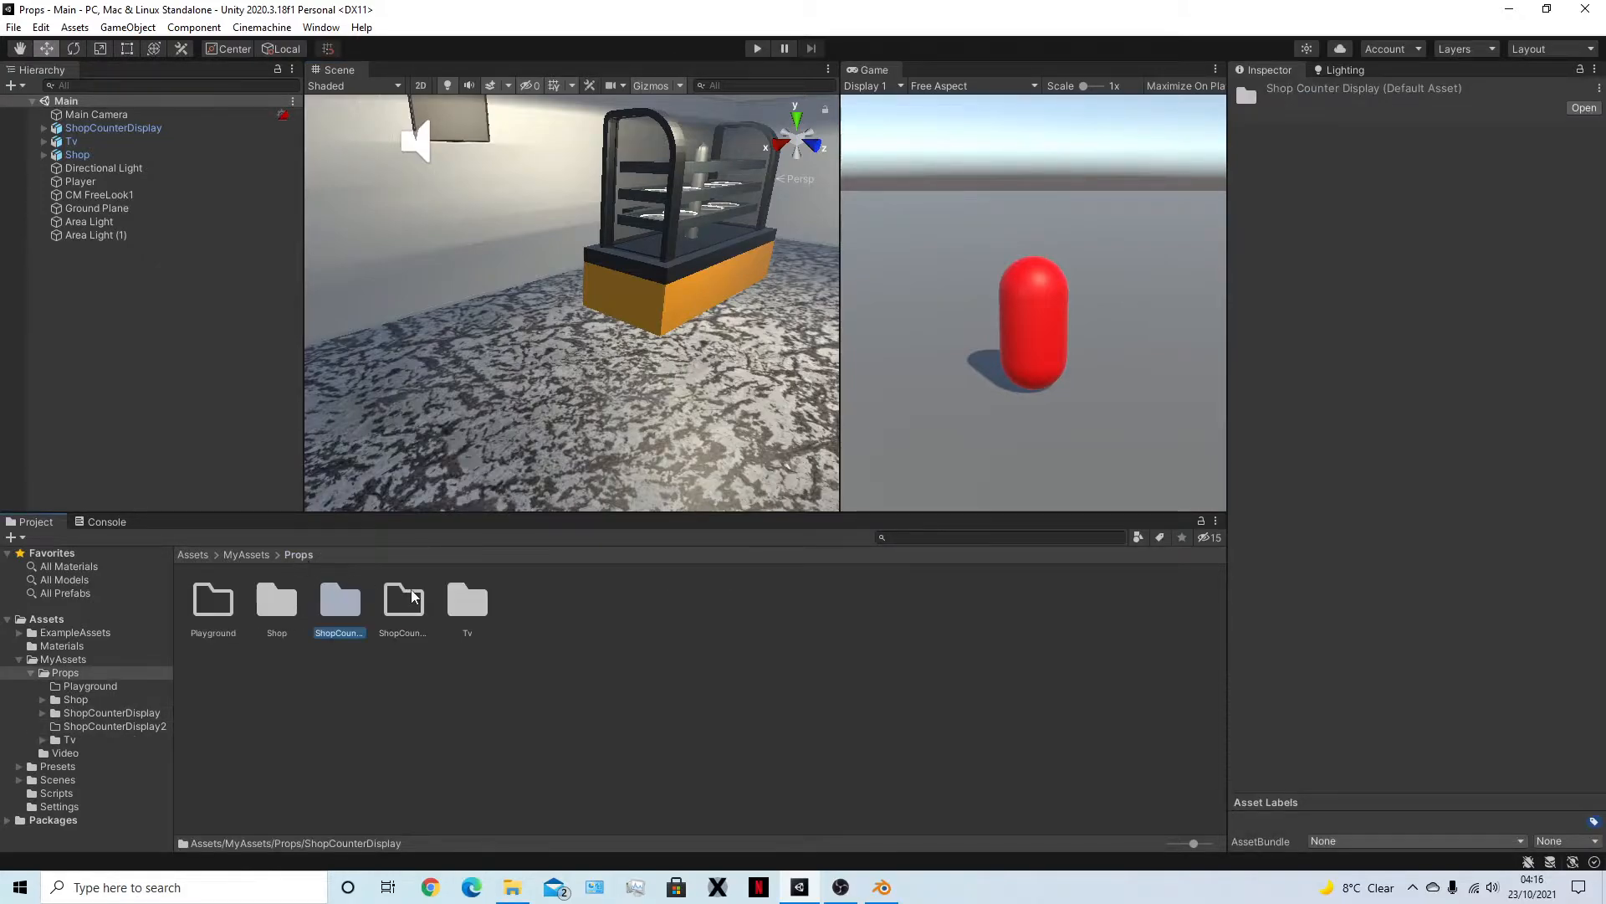
double_click(403, 599)
click(509, 891)
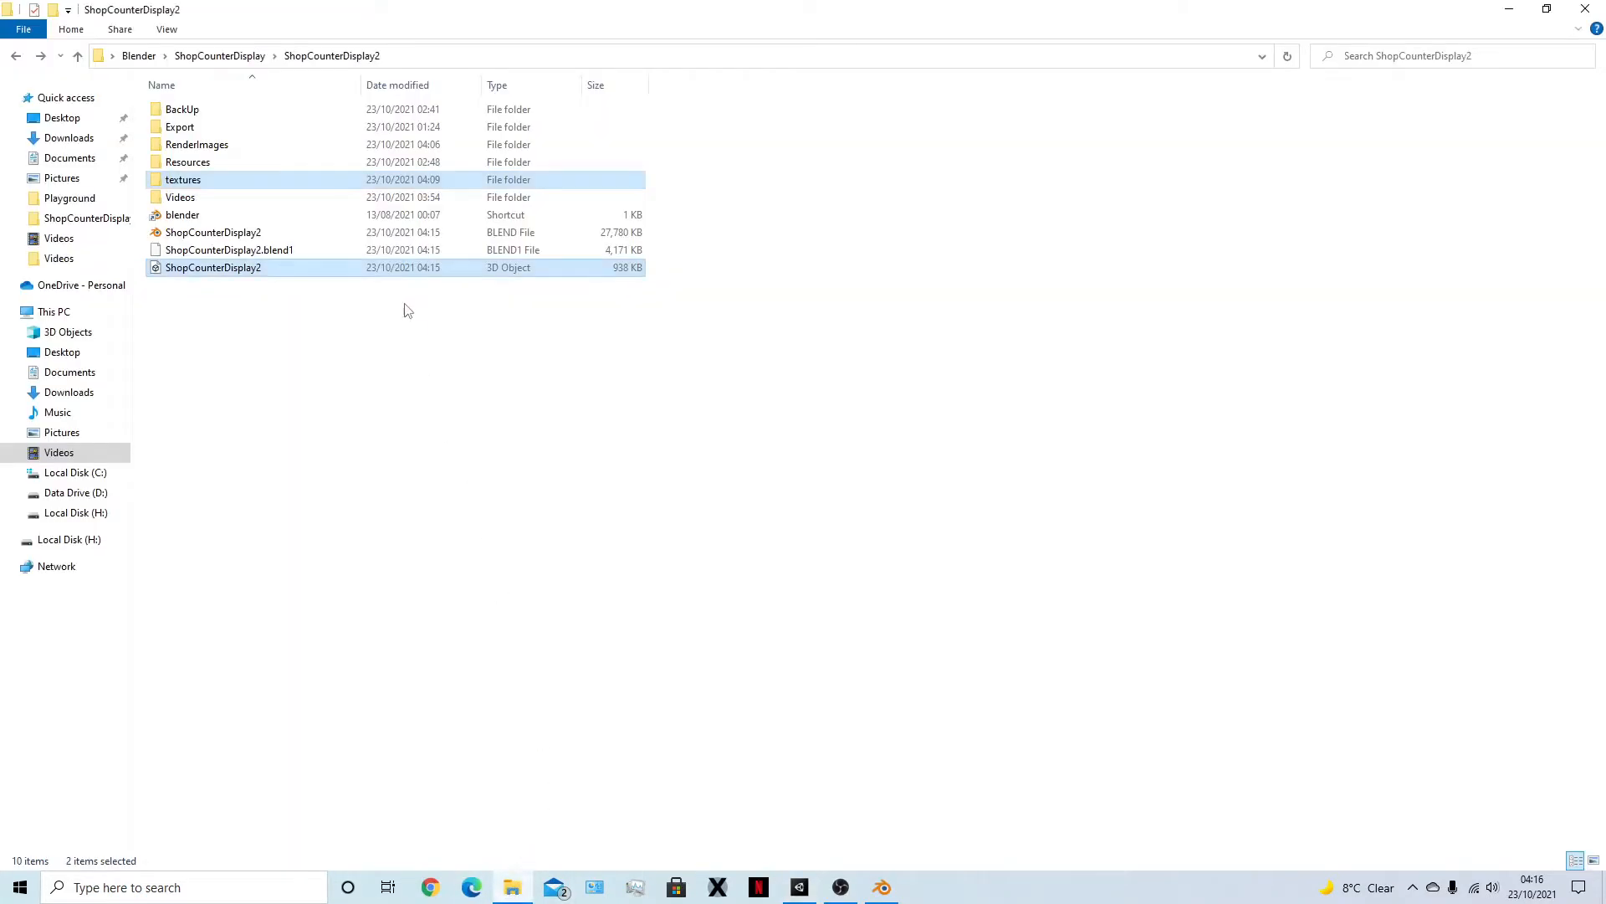
drag(347, 267, 501, 630)
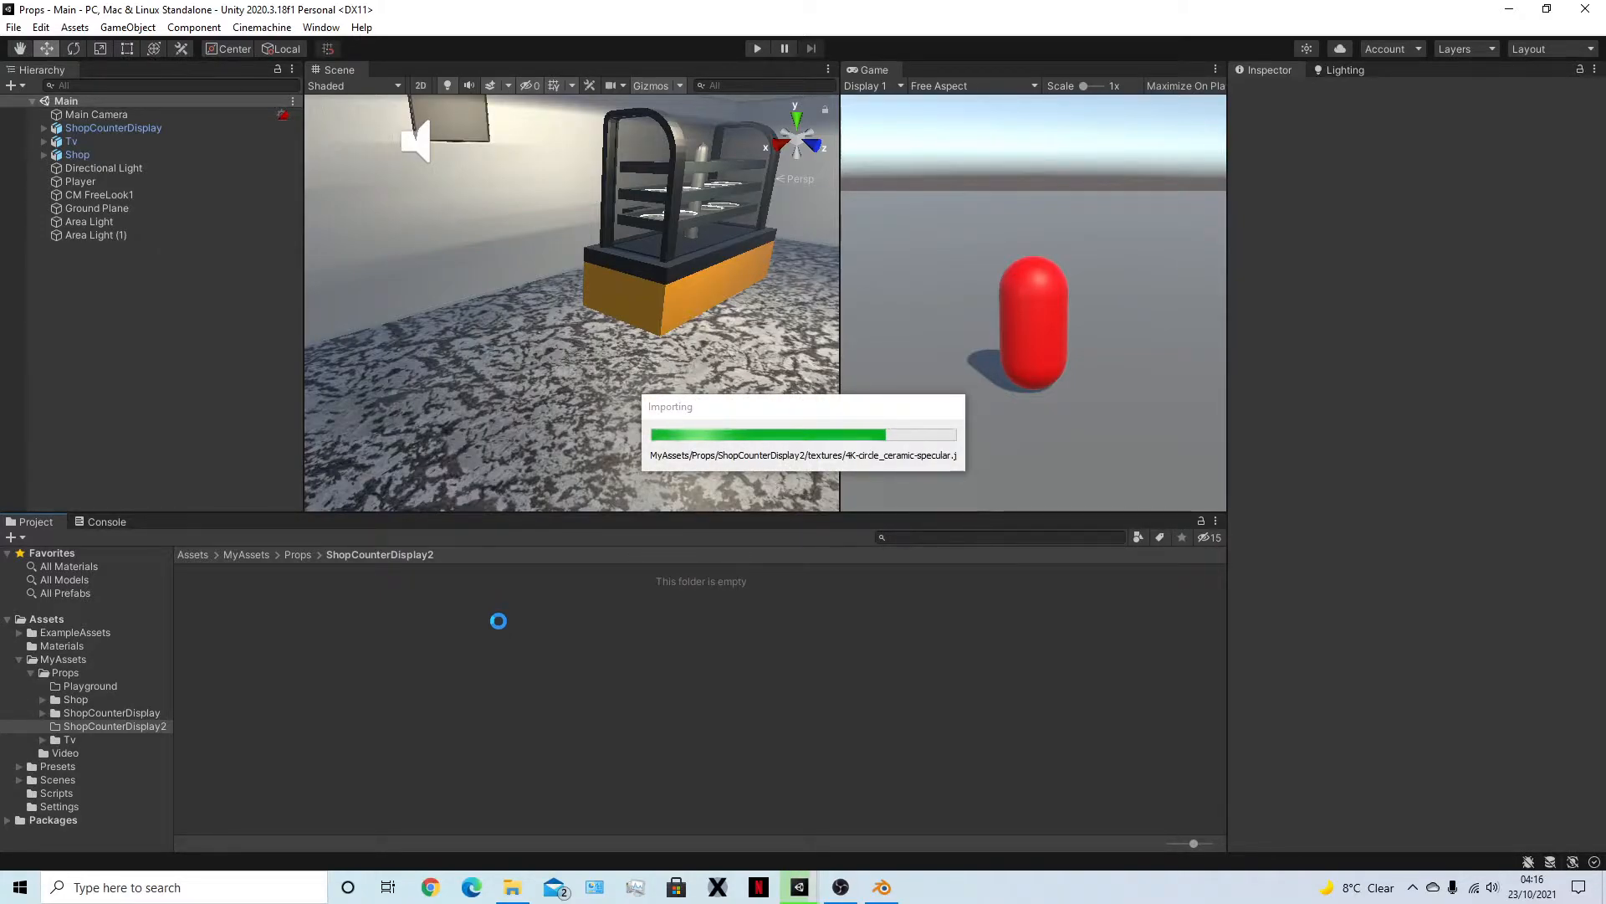
click(264, 258)
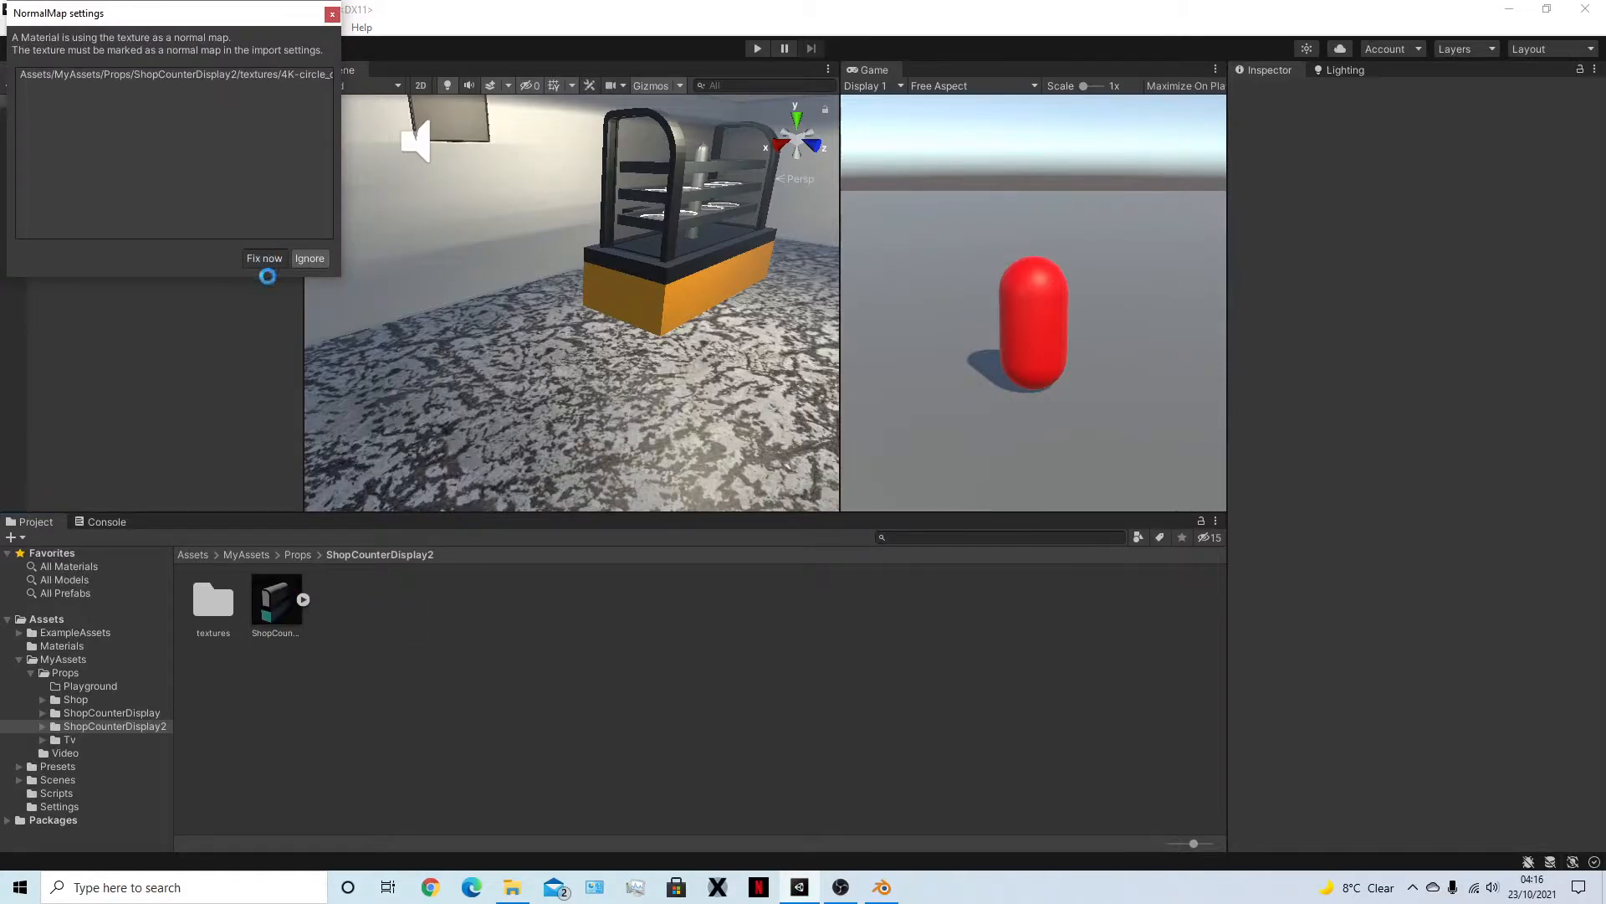
Enable Generate Colliders in the imported ShopCounterDisplay2 model's import settings and apply the change
click(288, 598)
click(1388, 391)
click(1568, 629)
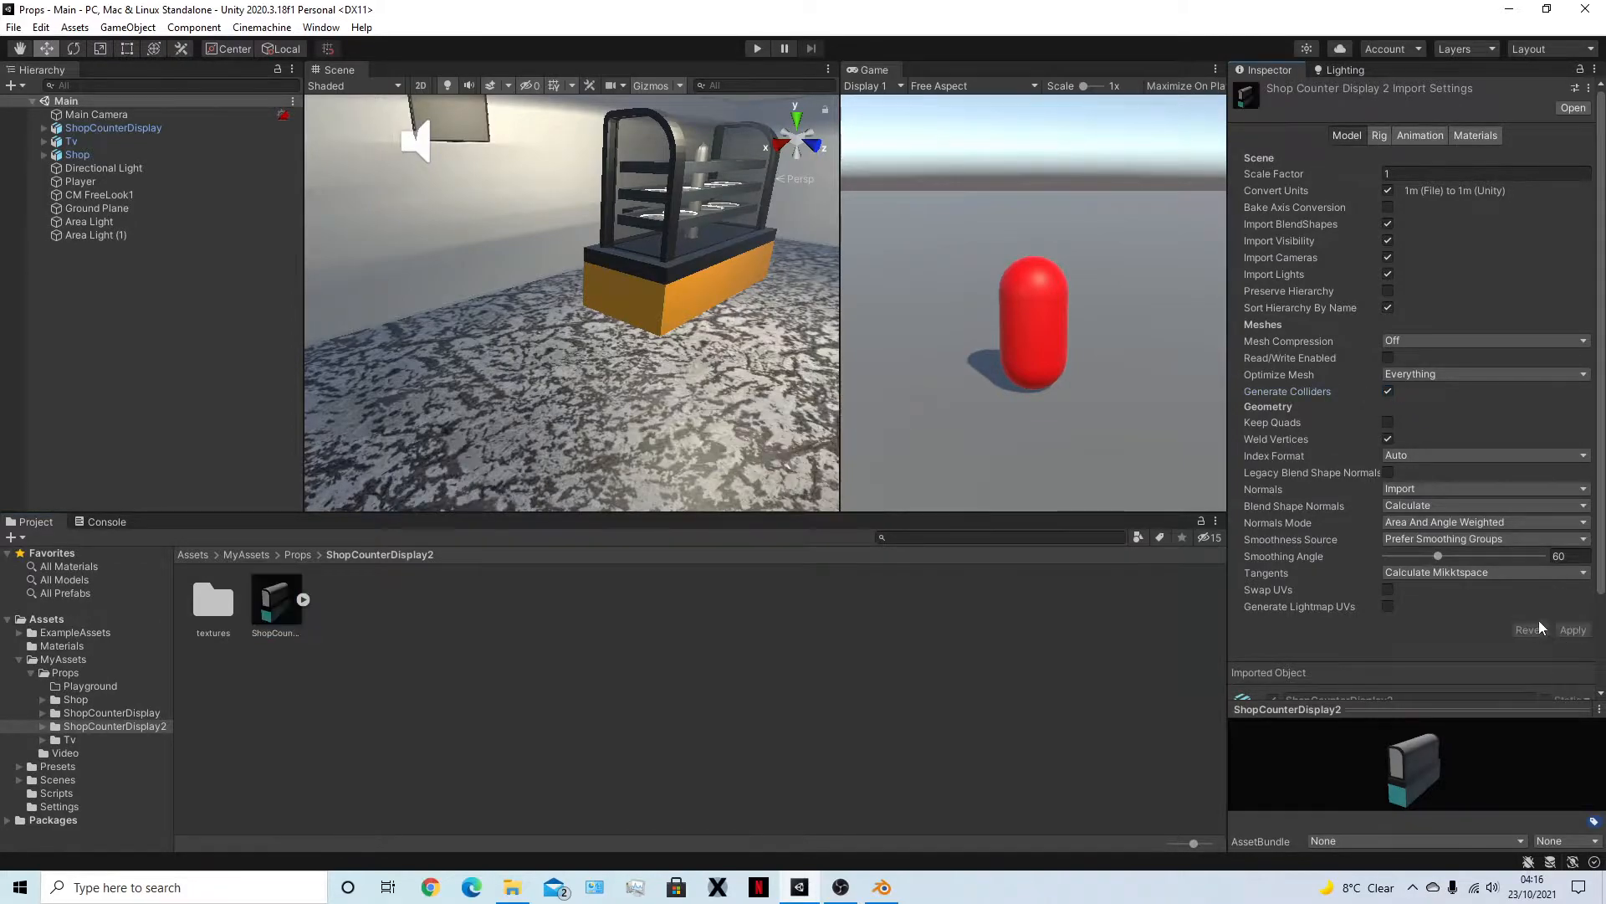
Extract the ShopCounterDisplay2 model's embedded materials into a new folder named Materials beside its textures folder
click(1475, 135)
click(1490, 210)
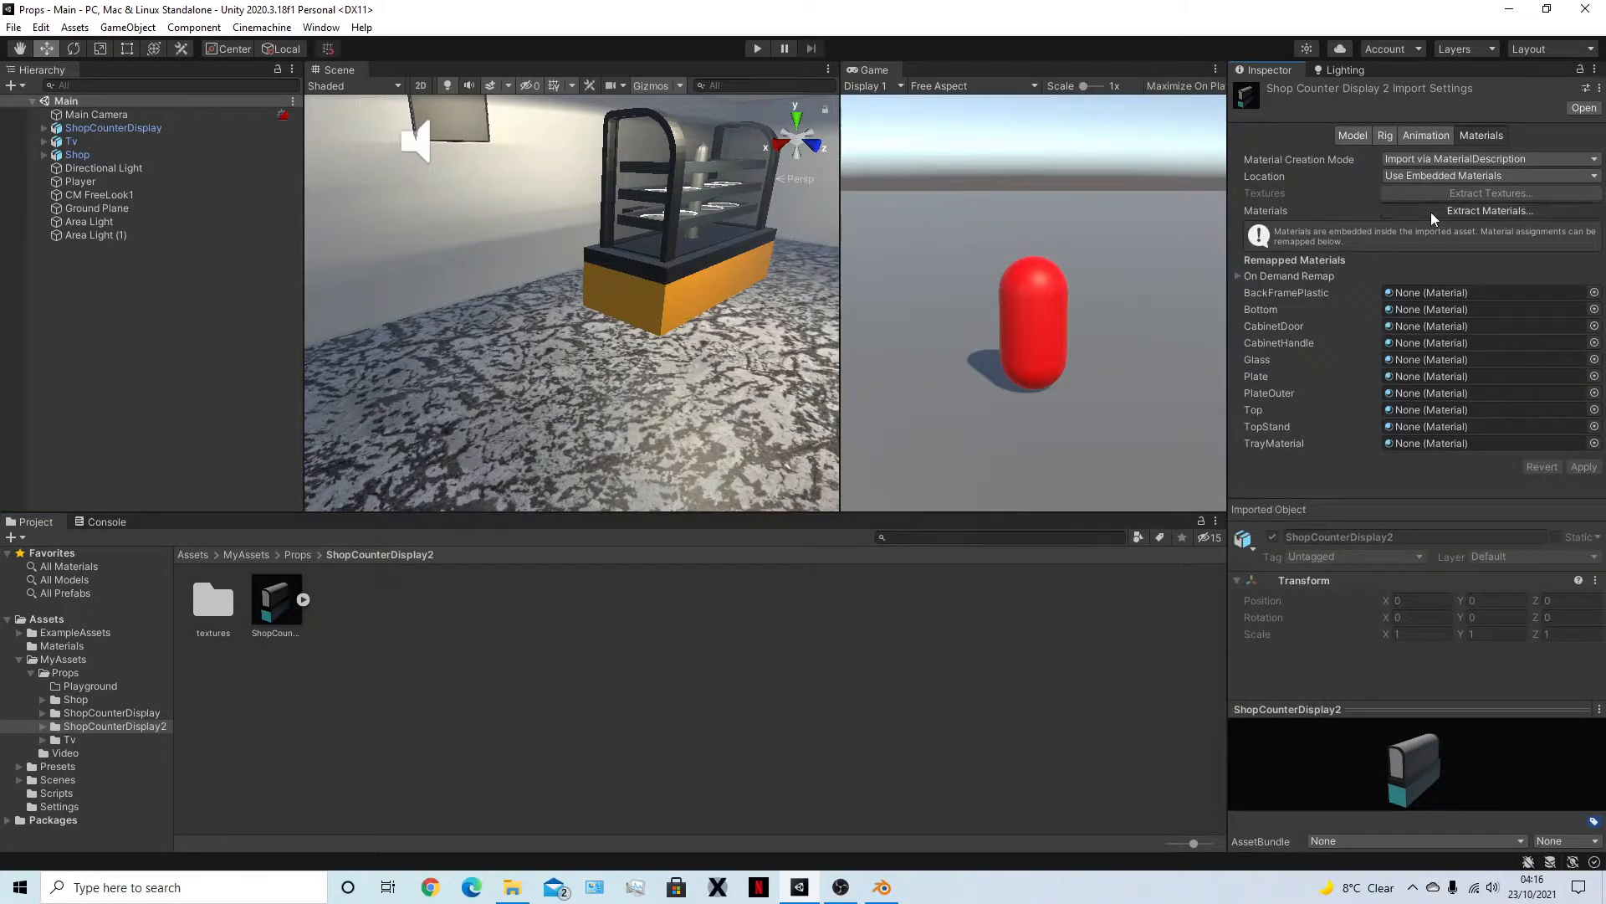
click(122, 109)
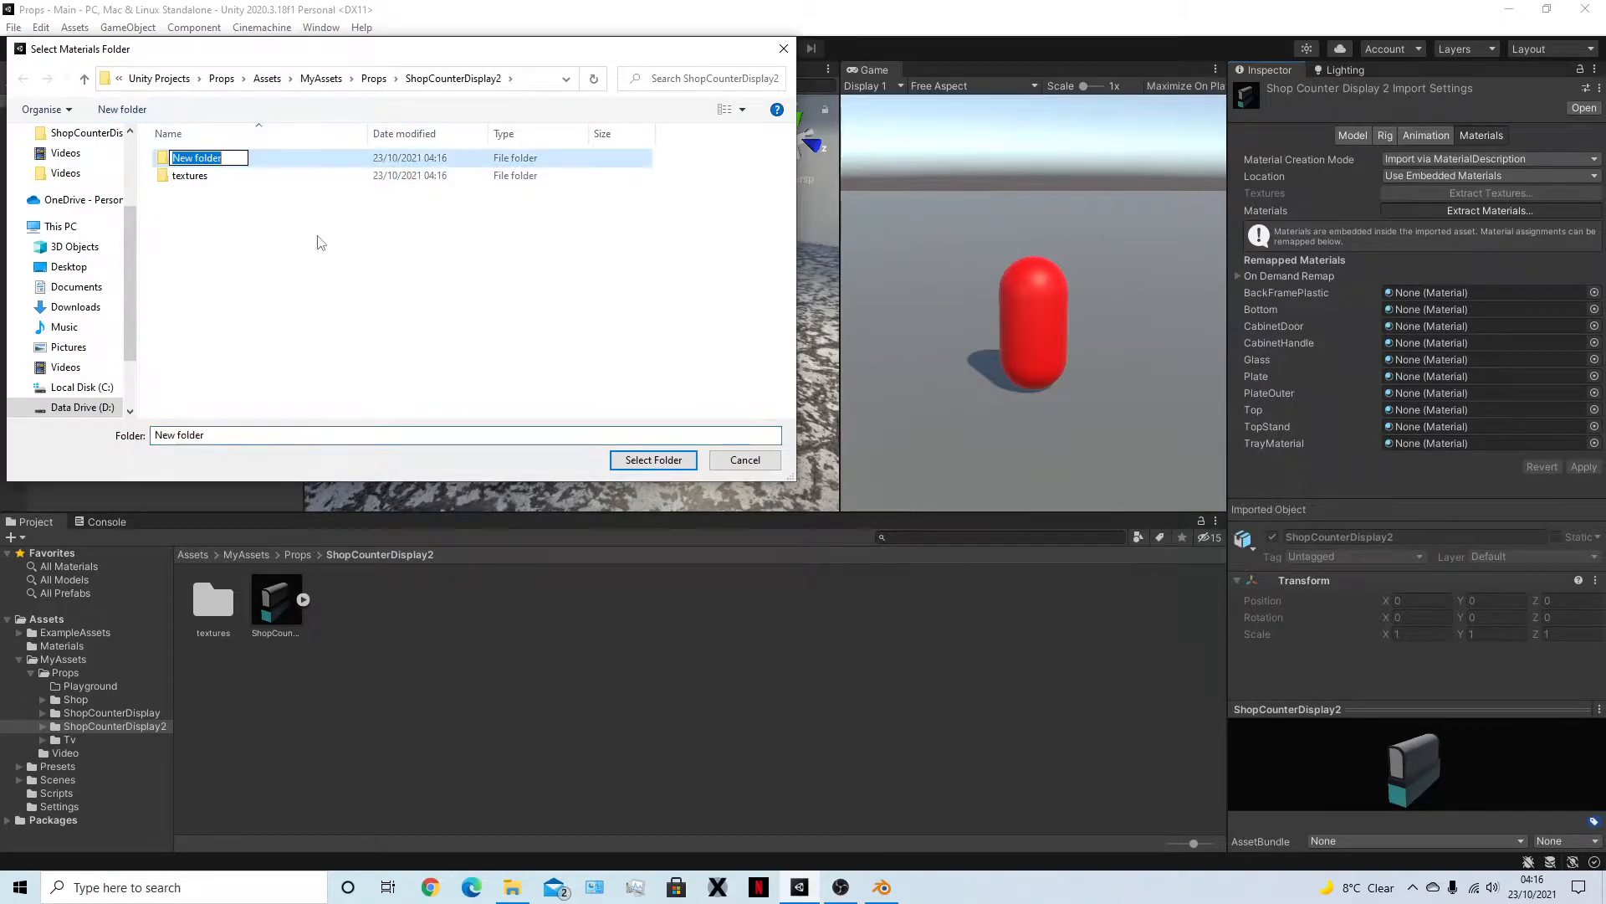
text(Materials)
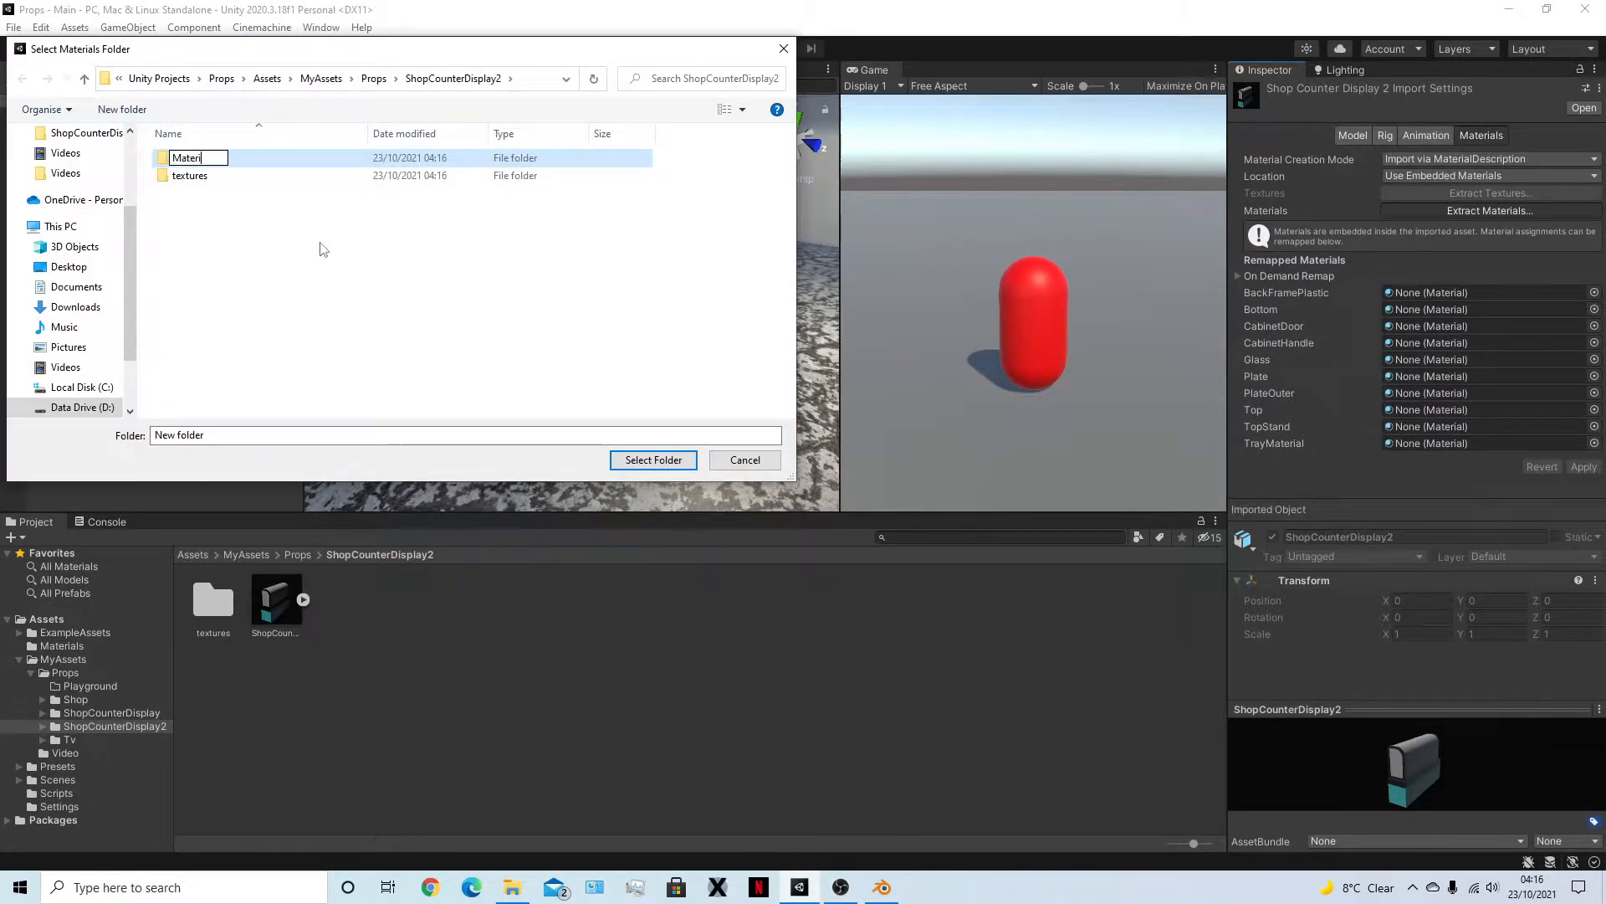
key(Return)
key(Return)
key(Return)
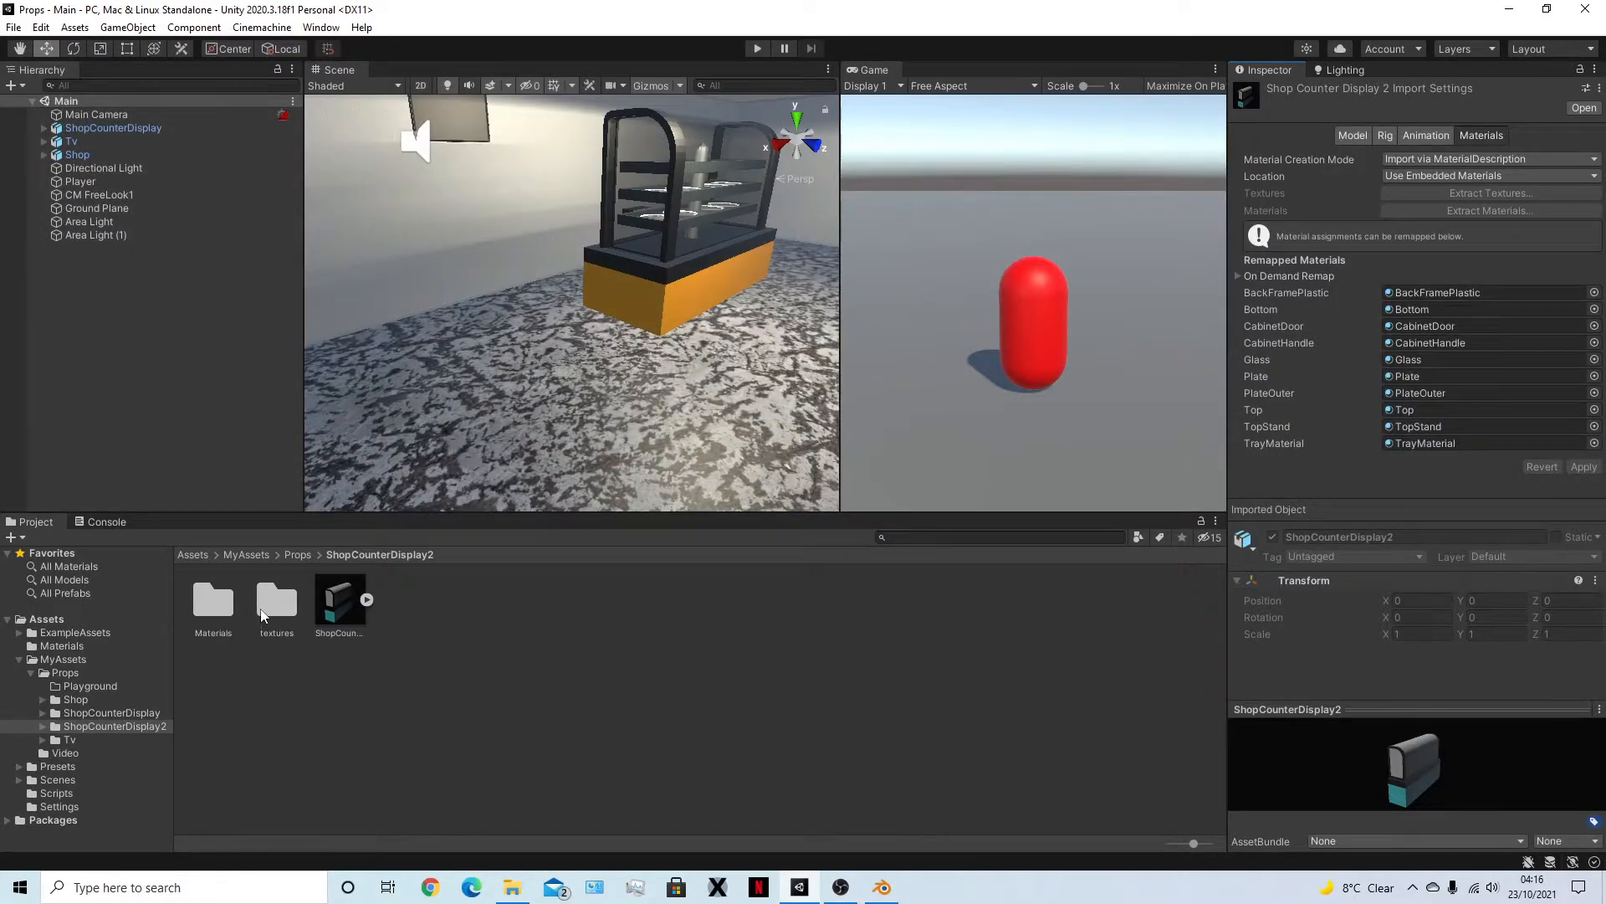
Check the imported textures, then delete the Materials folder from the older Props/ShopCounterDisplay folder
double_click(266, 604)
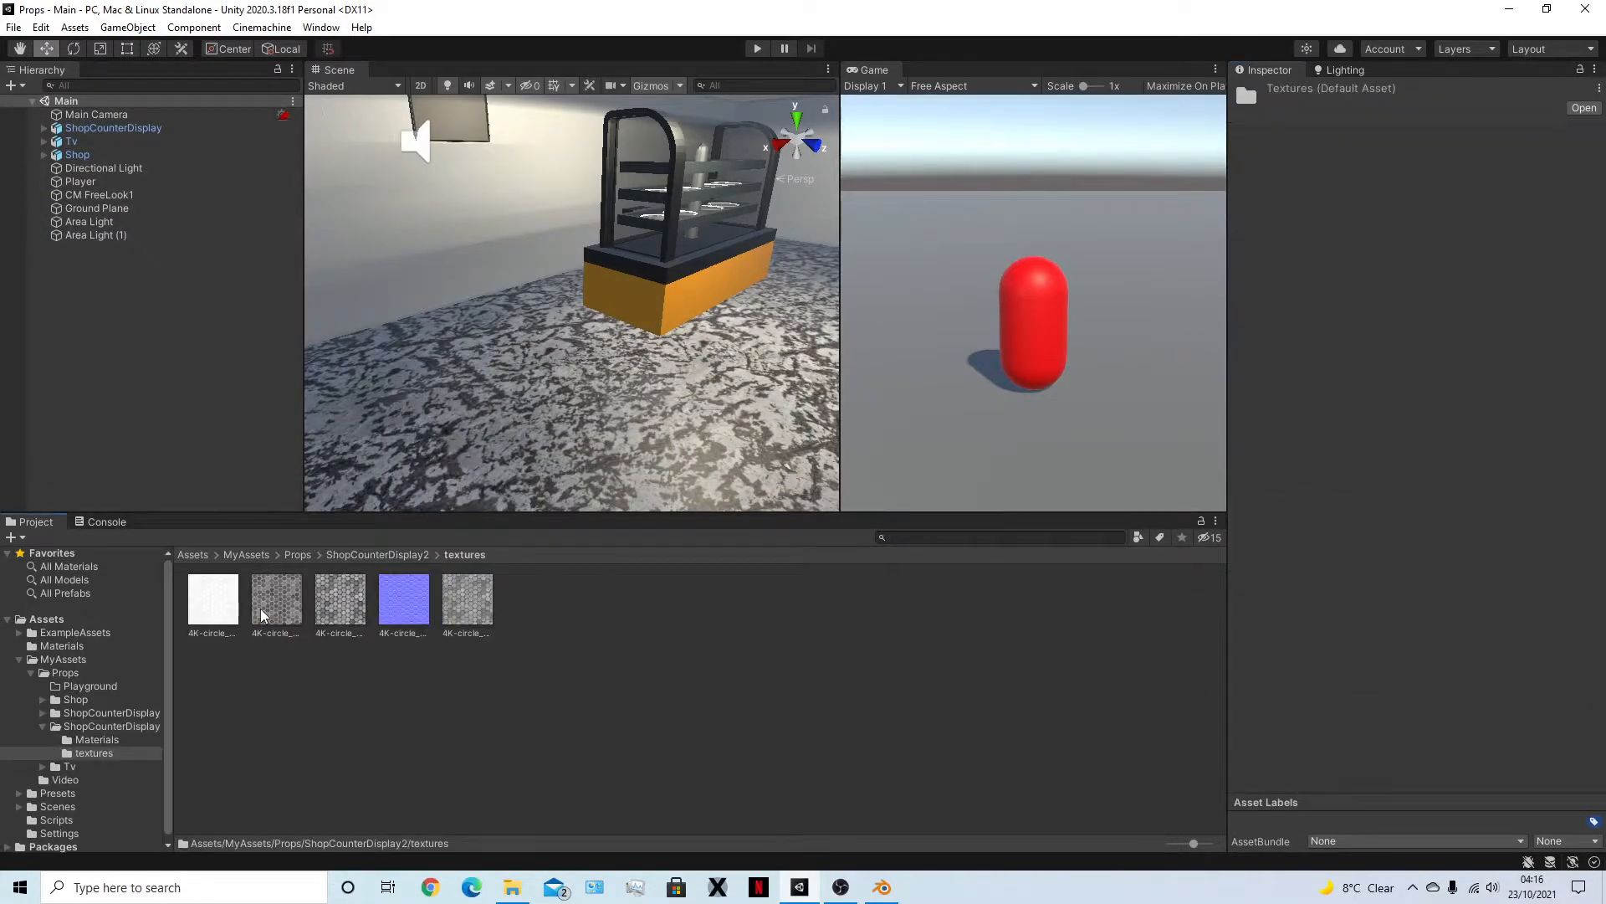
click(382, 555)
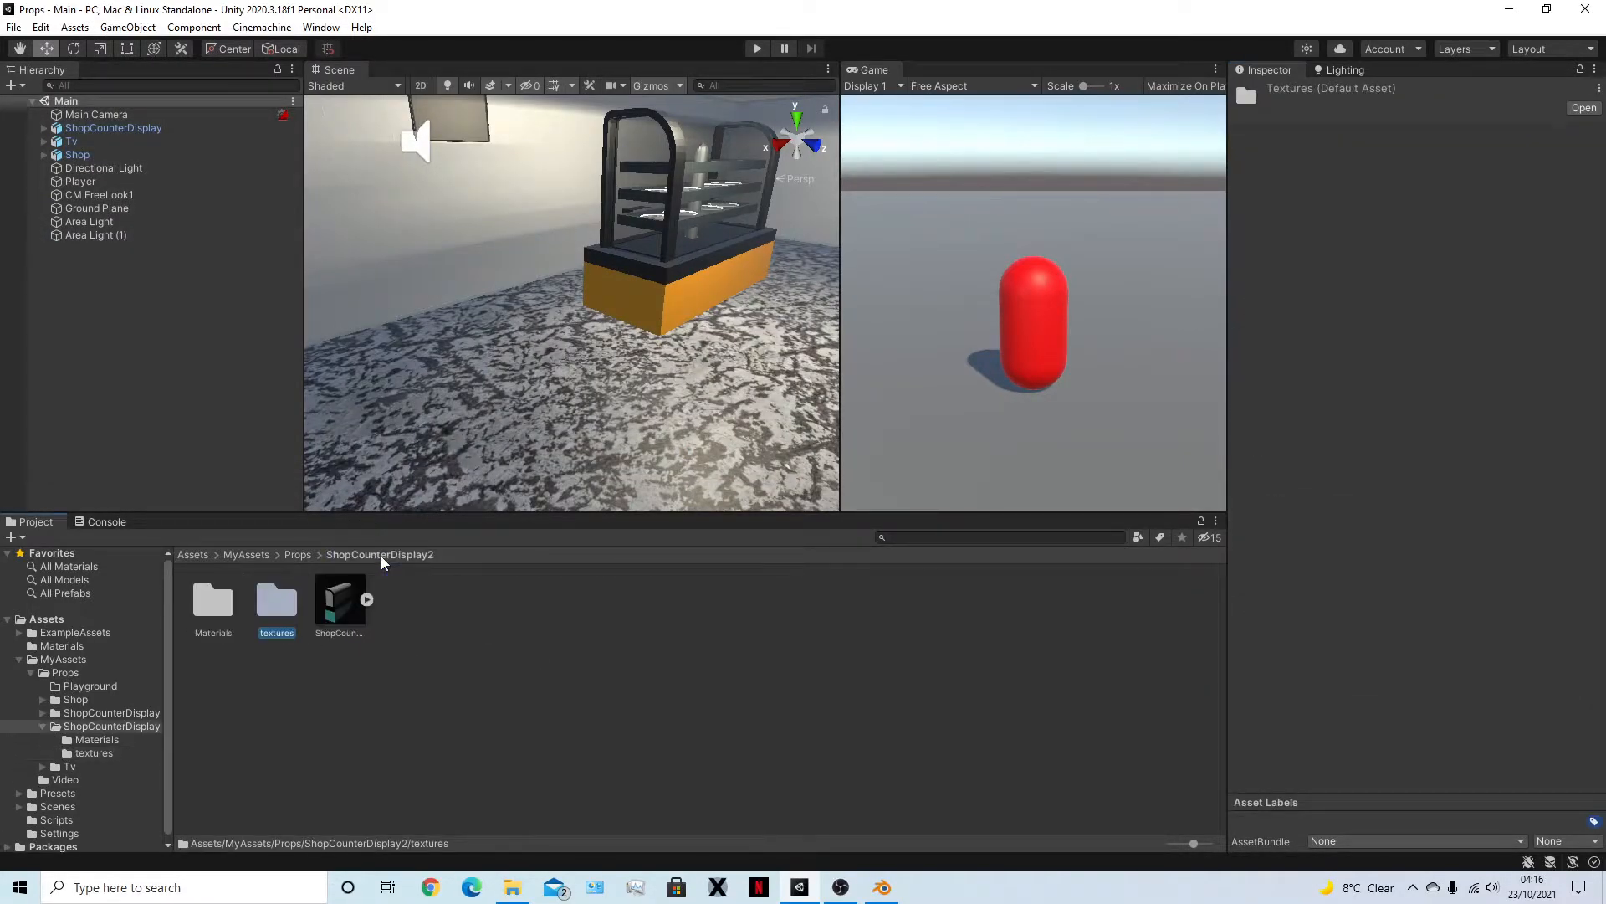
click(298, 556)
click(341, 603)
double_click(343, 604)
click(231, 605)
key(Delete)
key(Return)
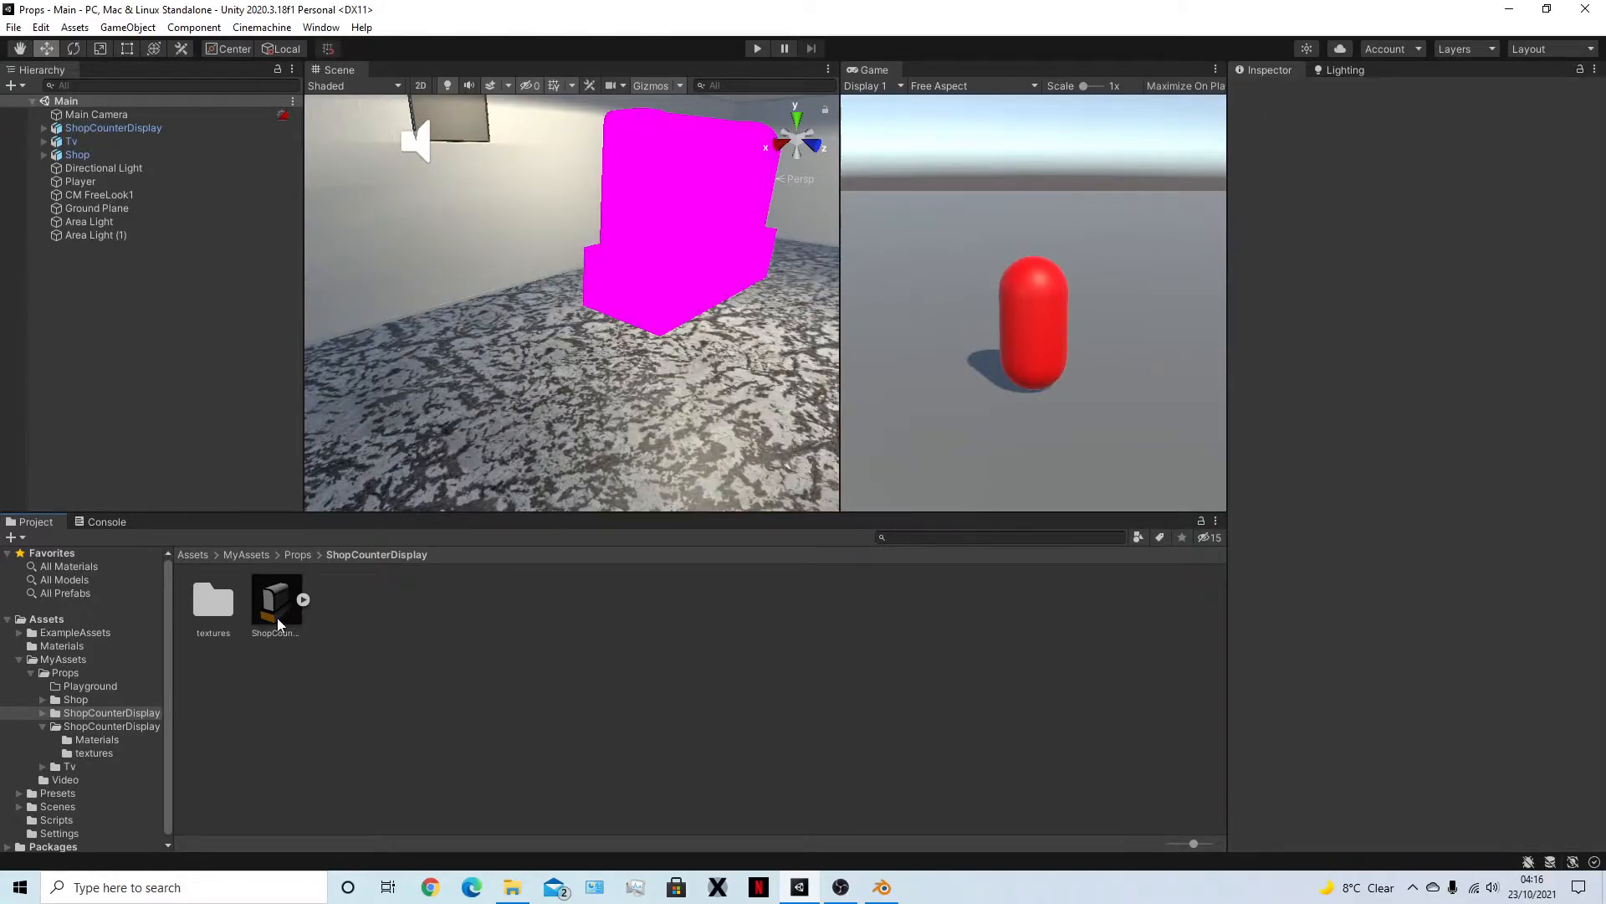
Re-extract the older ShopCounterDisplay model's materials into a new Materials folder in its own folder, accepting the mesh reimport
click(279, 623)
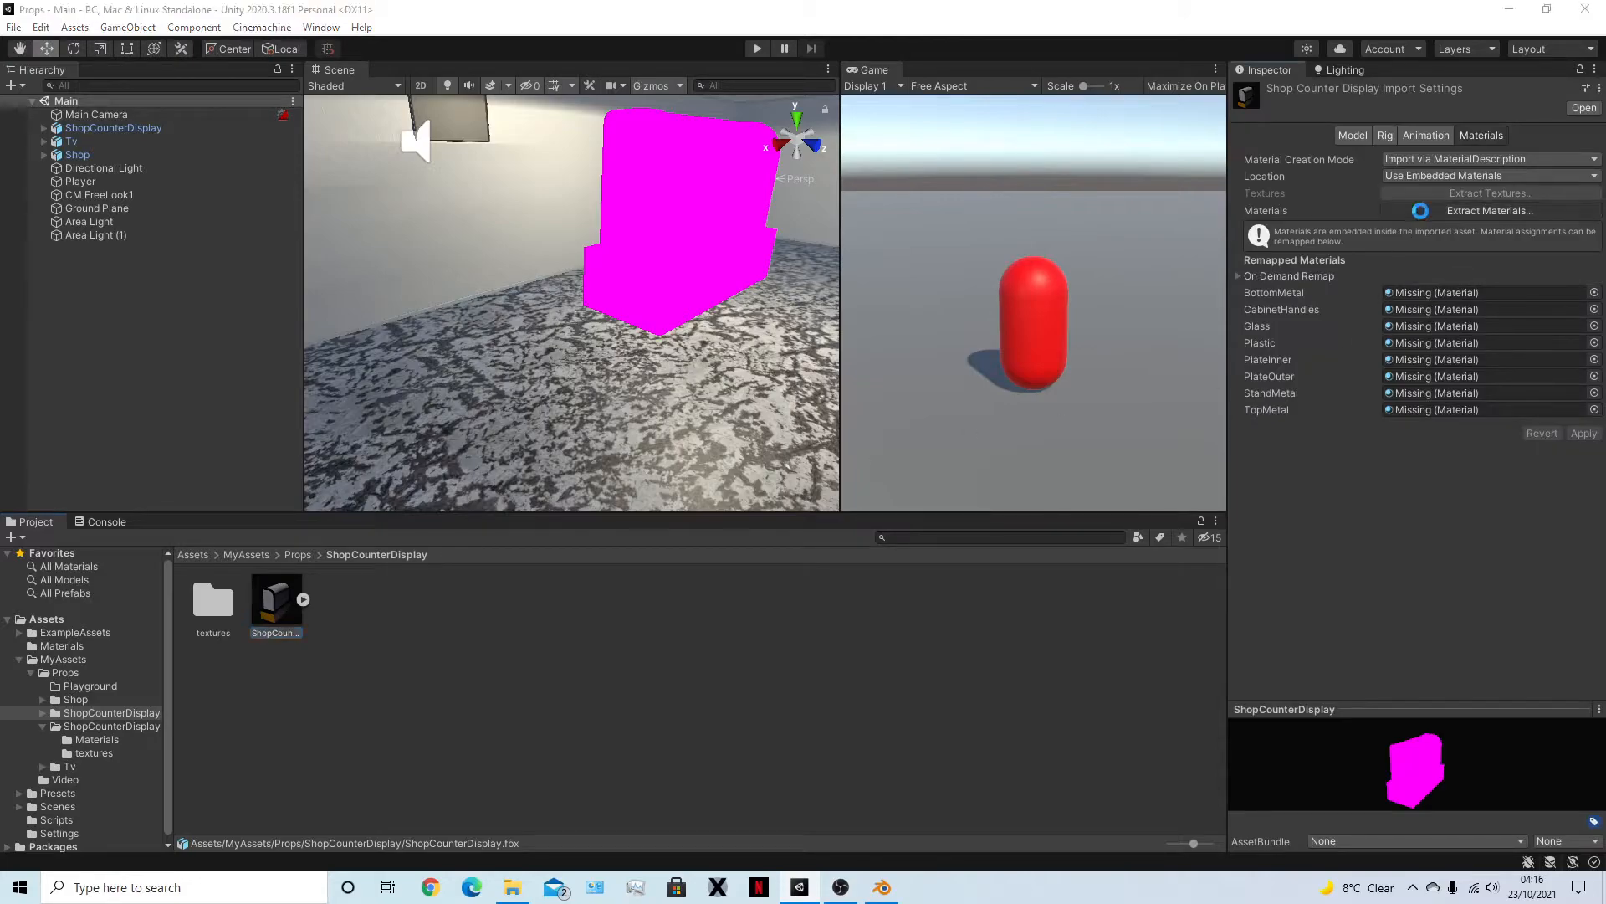
click(1420, 210)
click(123, 109)
text(Materials)
key(Return)
key(Return)
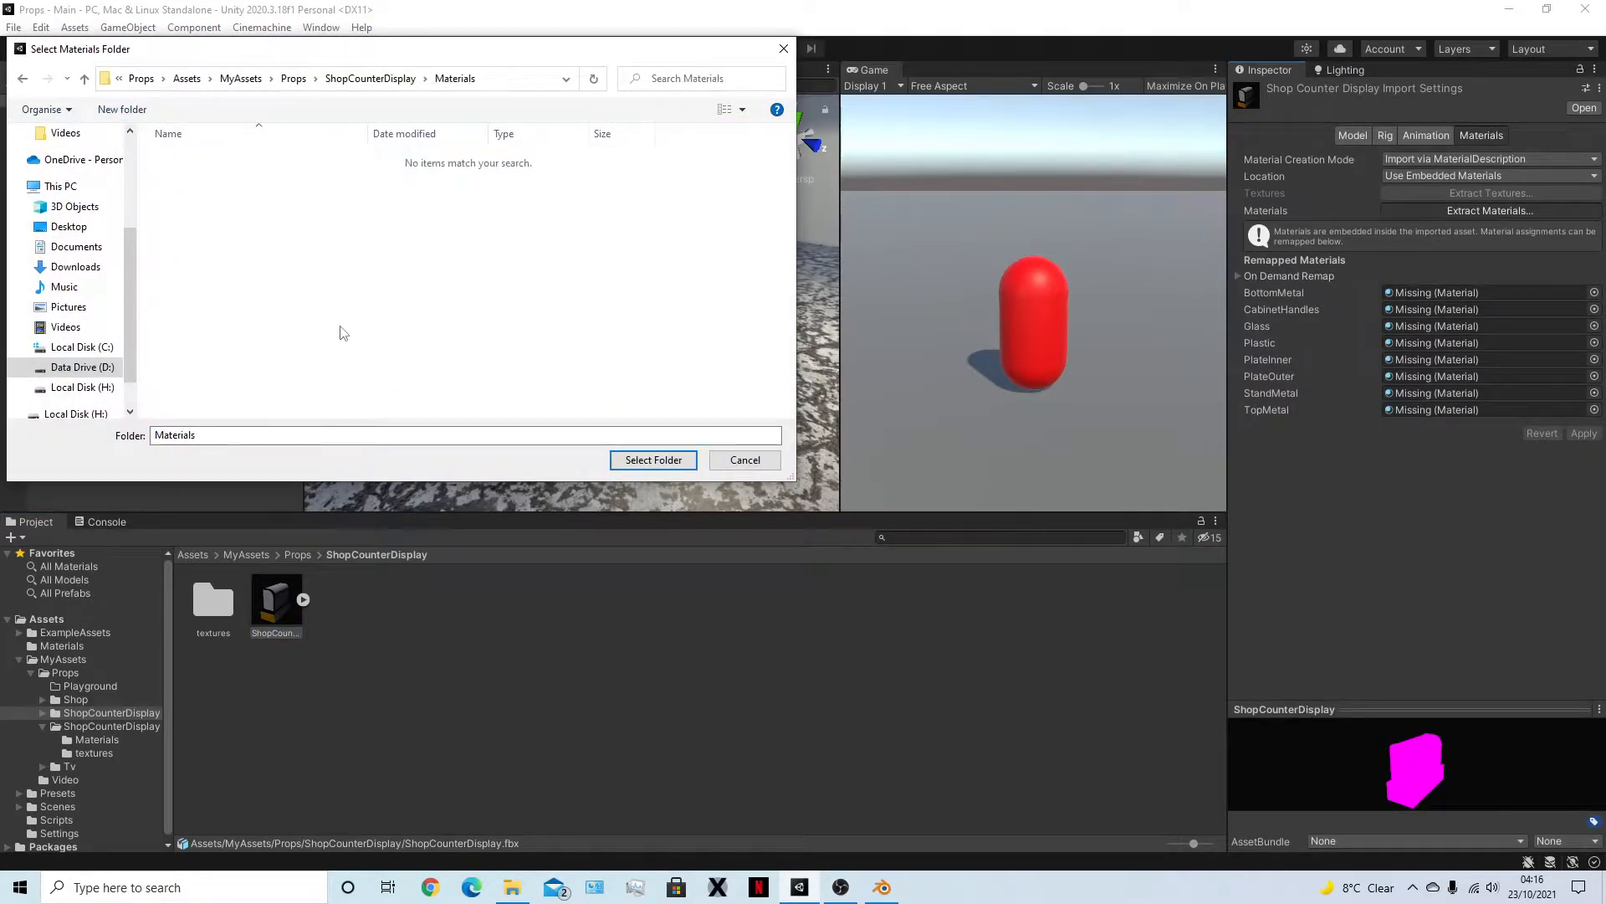
click(654, 459)
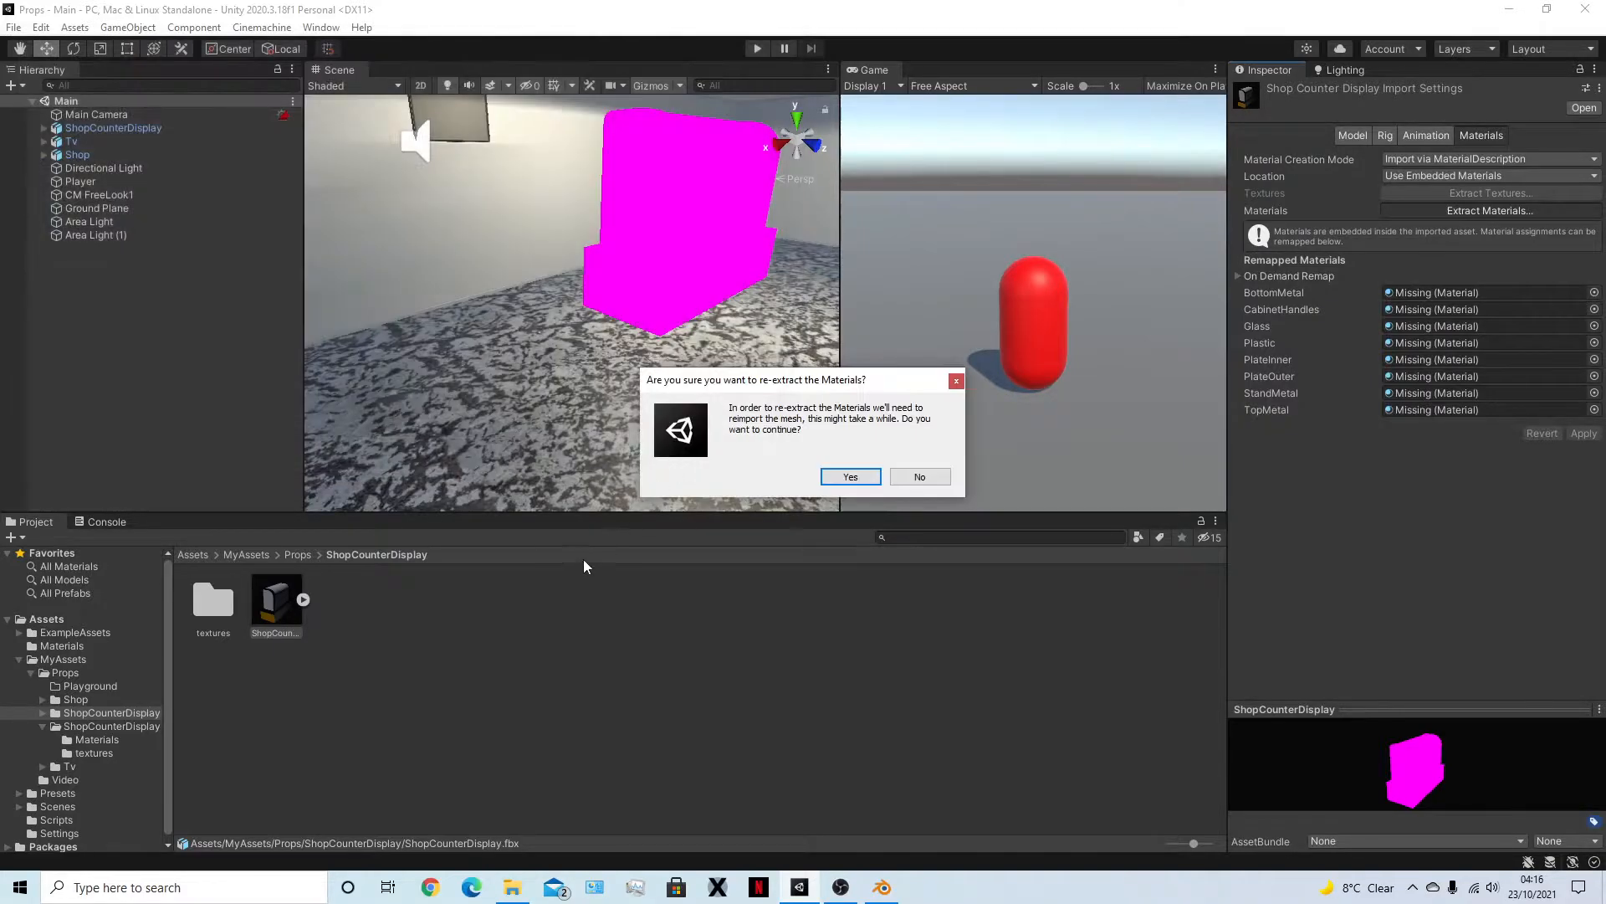
click(850, 477)
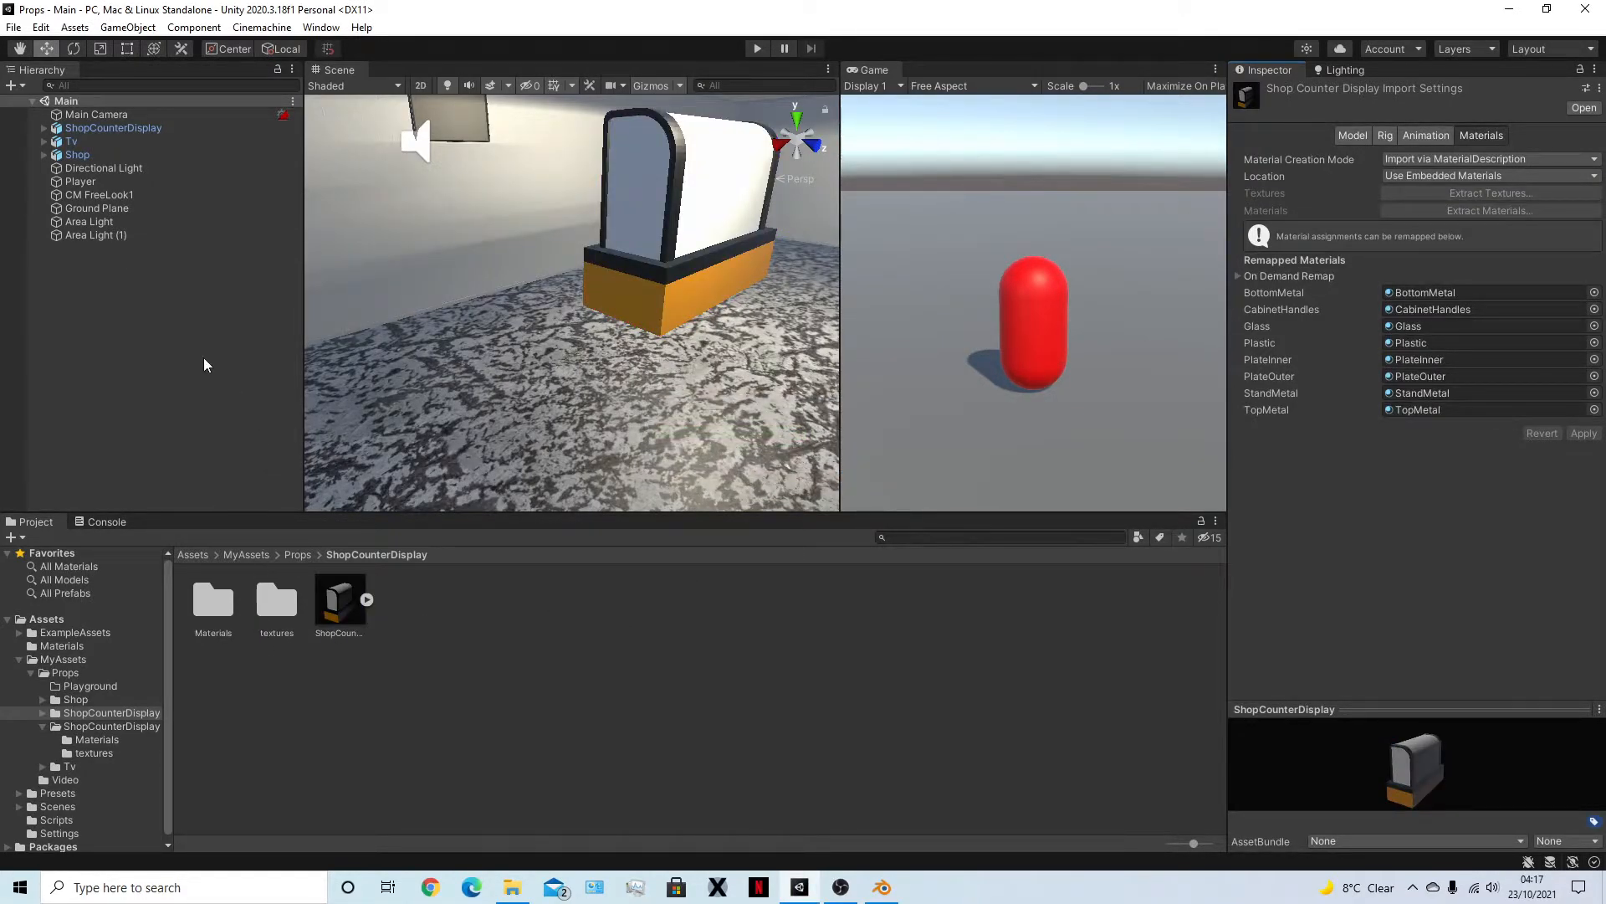
Set the older counter's Glass material to the Transparent surface type, lower its base map colour's alpha, and check the plates through the glass
click(104, 130)
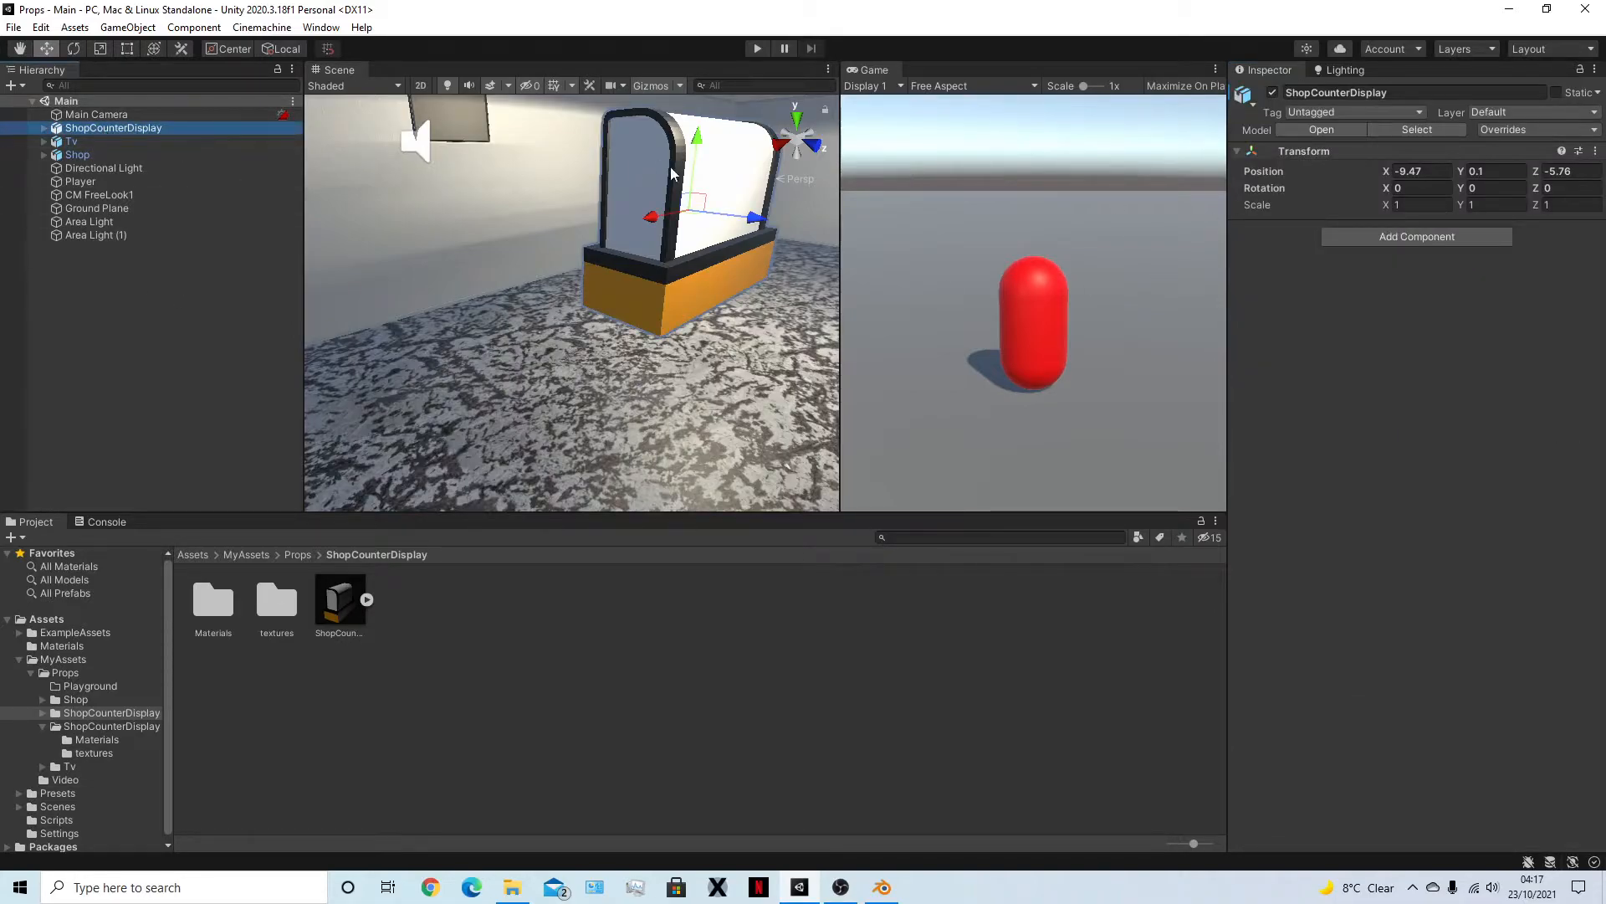
click(722, 174)
click(1250, 597)
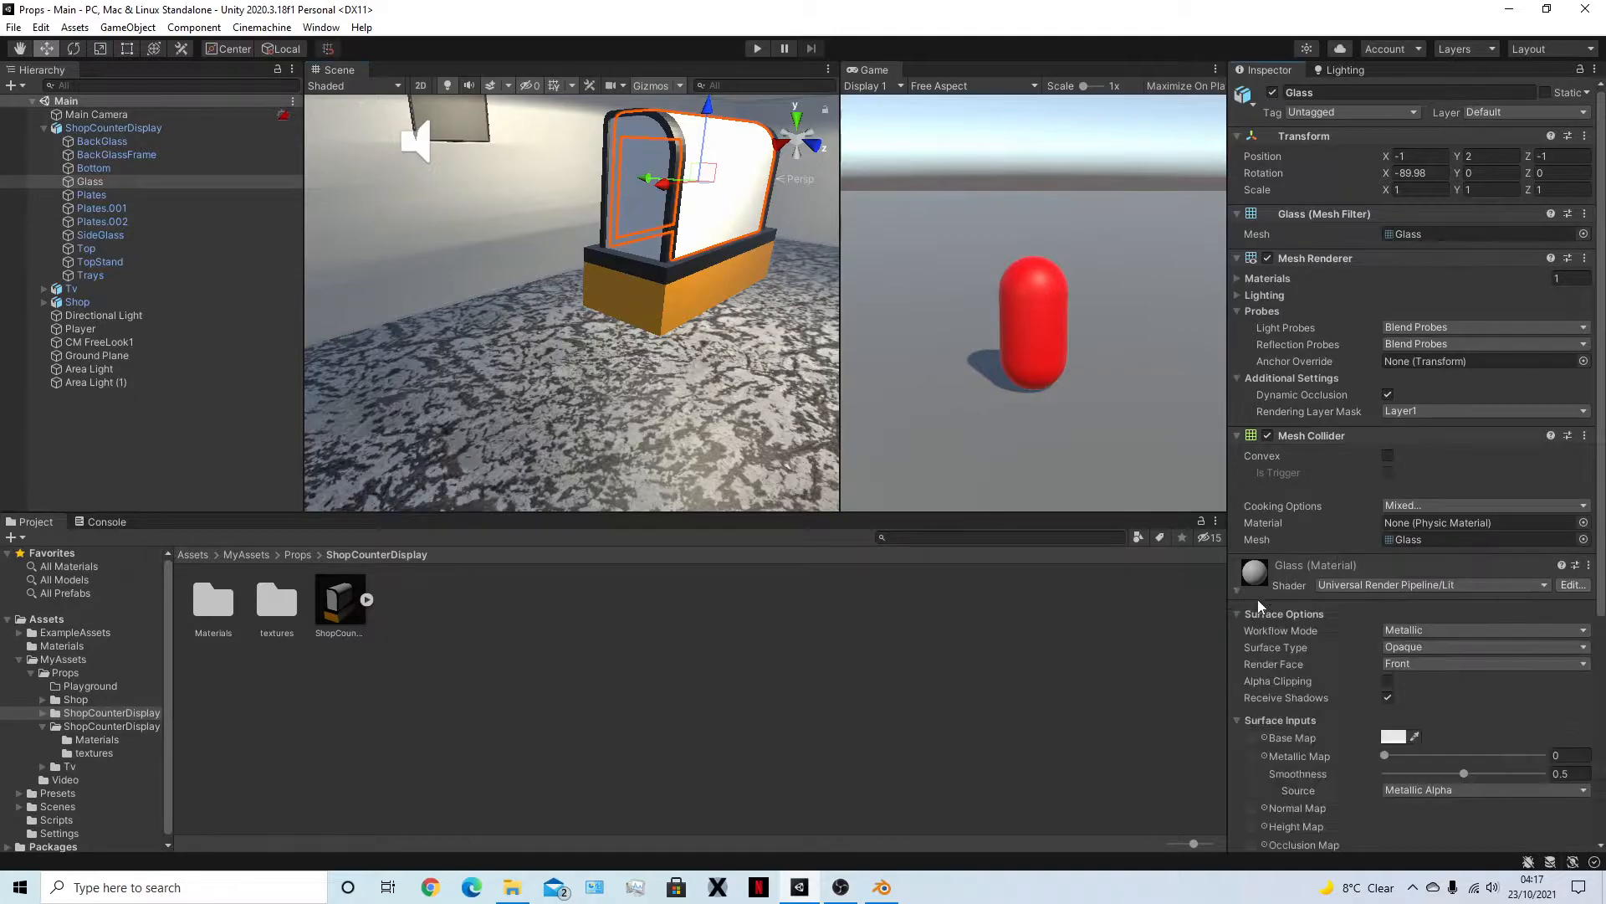
click(1423, 684)
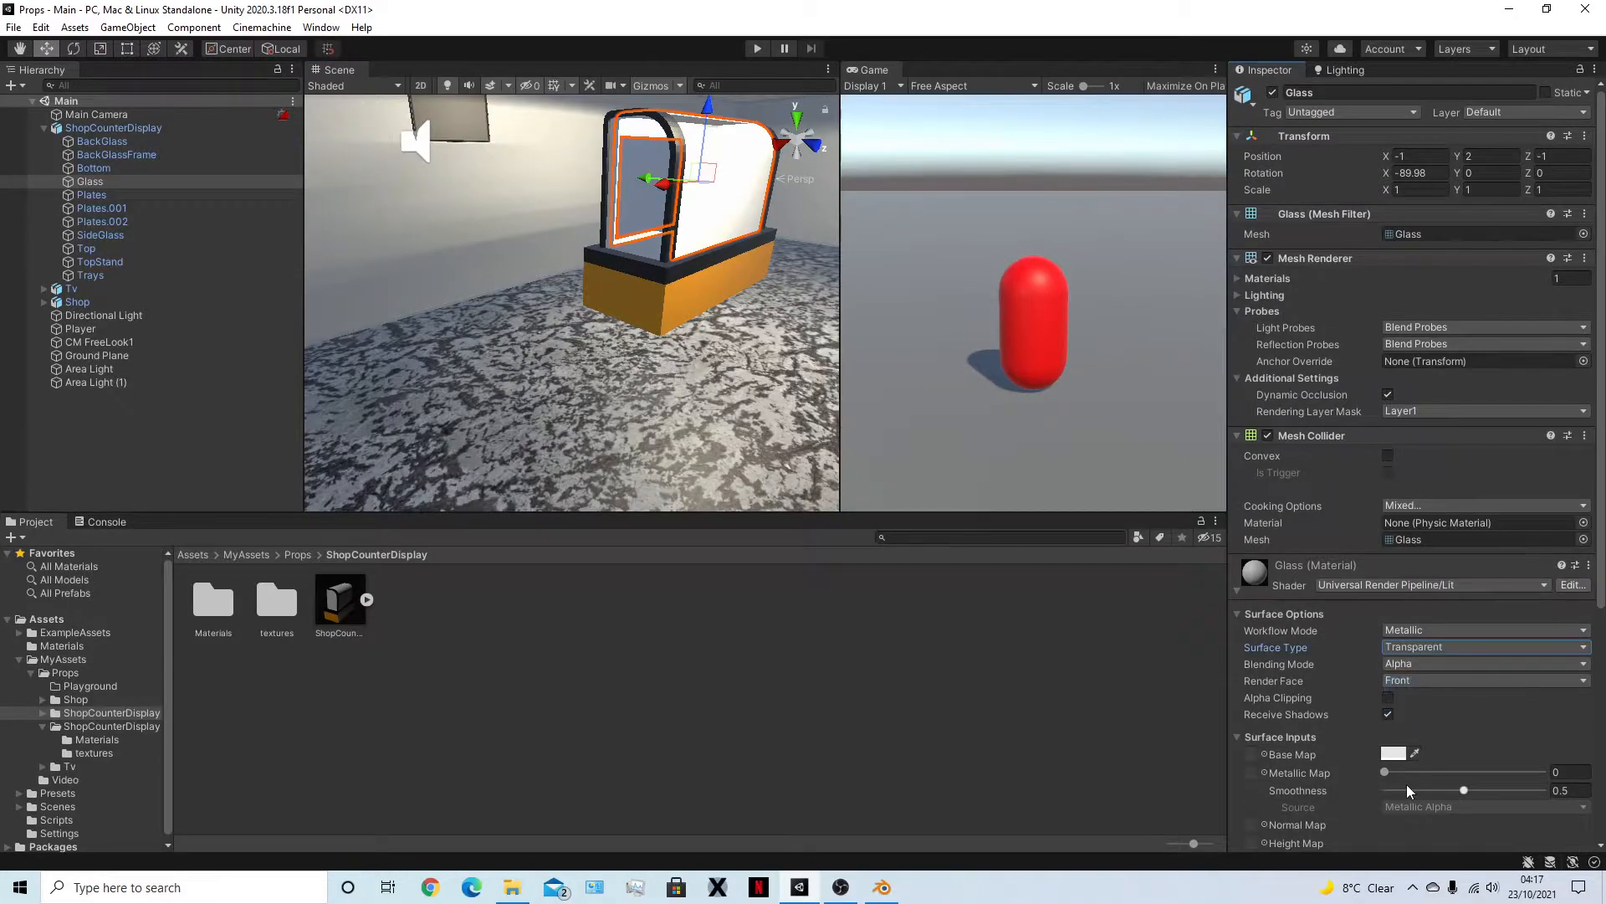
click(1393, 753)
drag(1485, 800, 963, 668)
middle_drag(705, 287, 588, 323)
scroll(588, 323, up, 6)
middle_drag(624, 212, 516, 342)
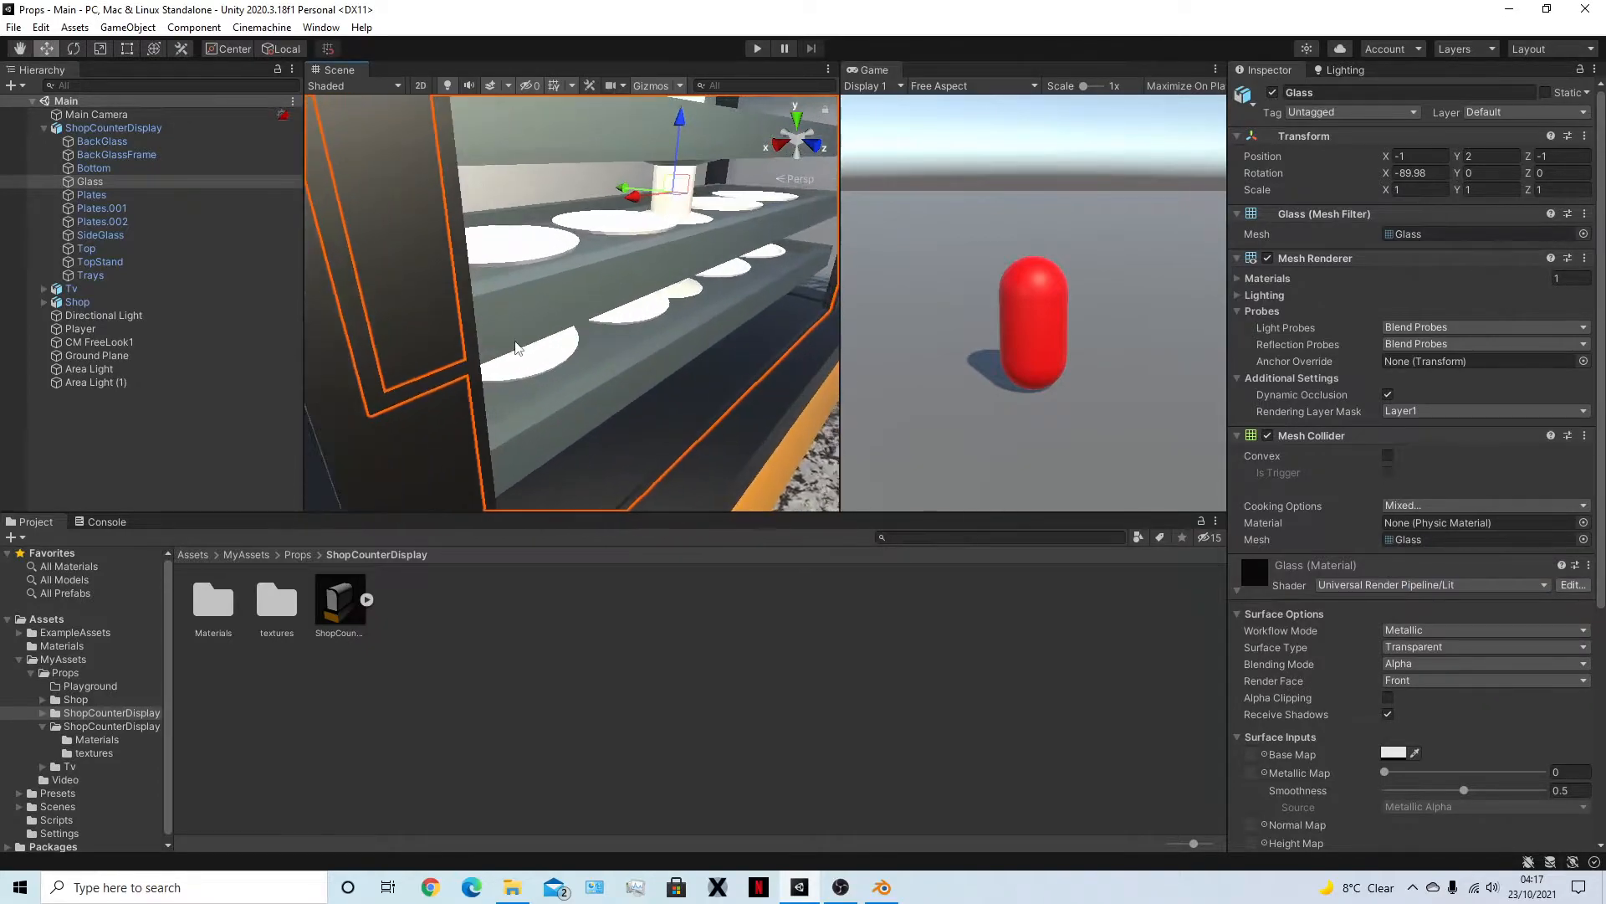
Examine the Plate Inner material on the older counter's lower plates, and delete the textures folder from the ShopCounterDisplay folder
click(546, 358)
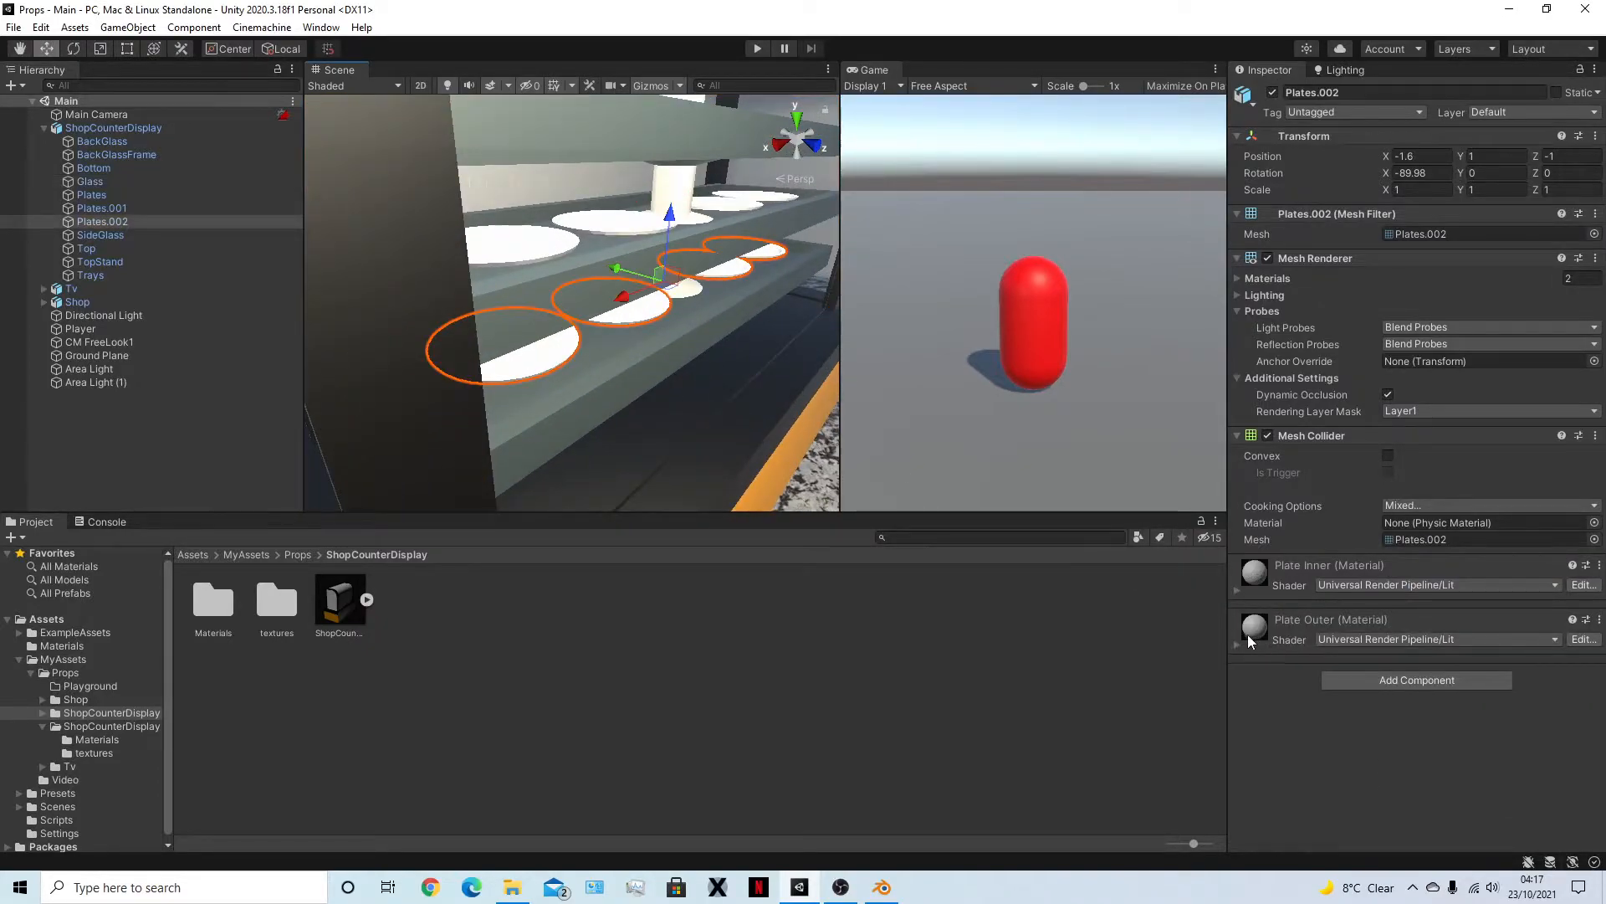
click(1247, 589)
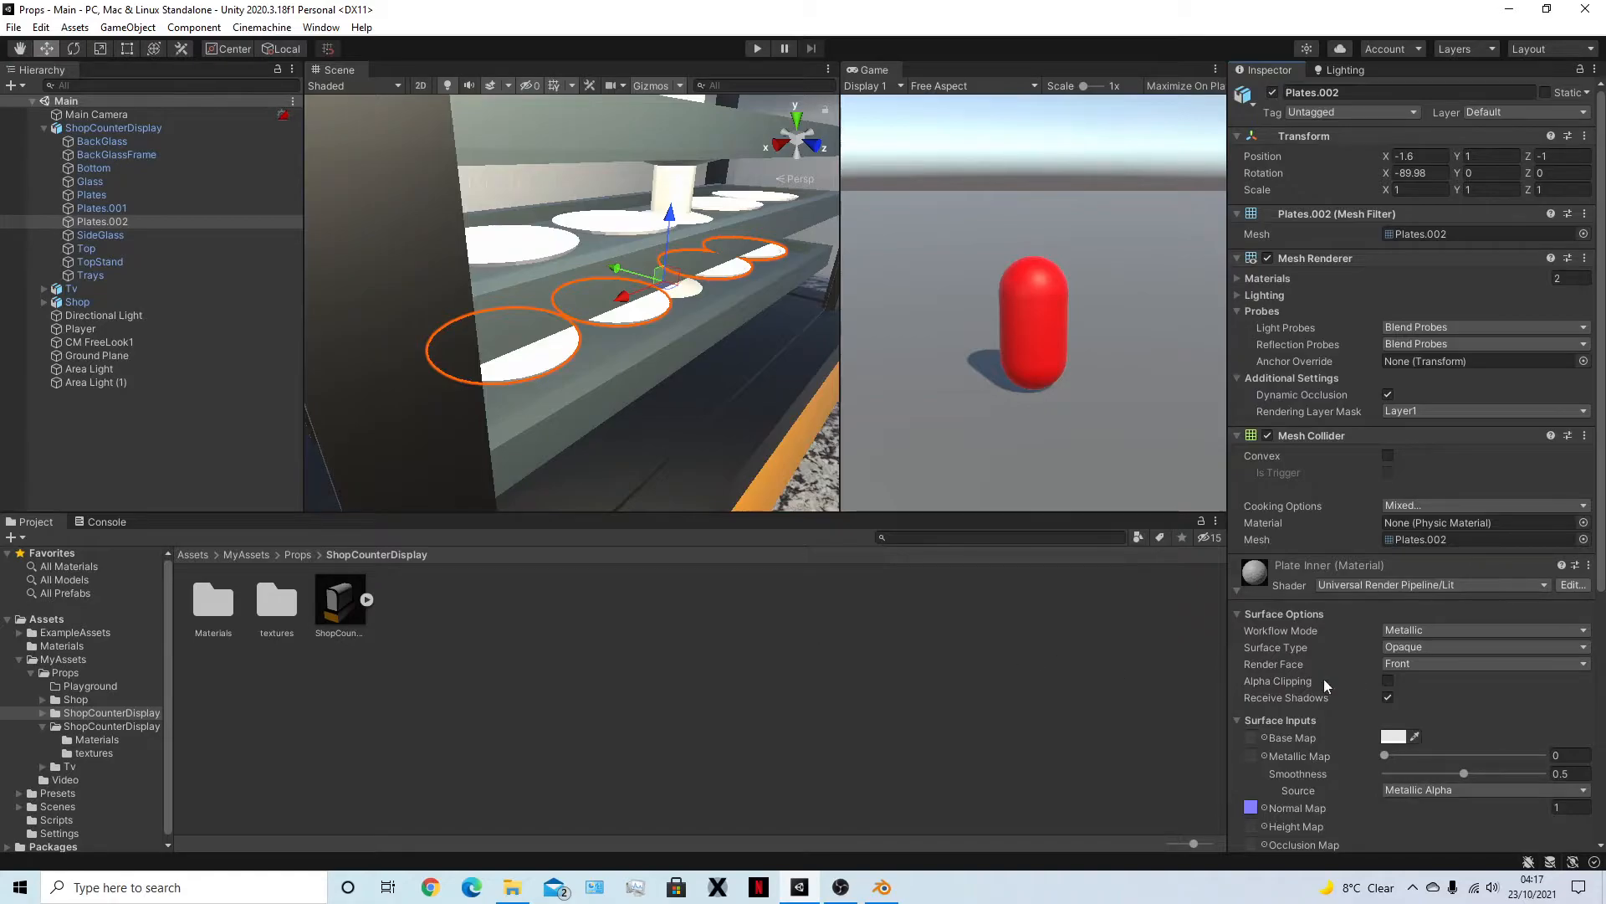
click(277, 604)
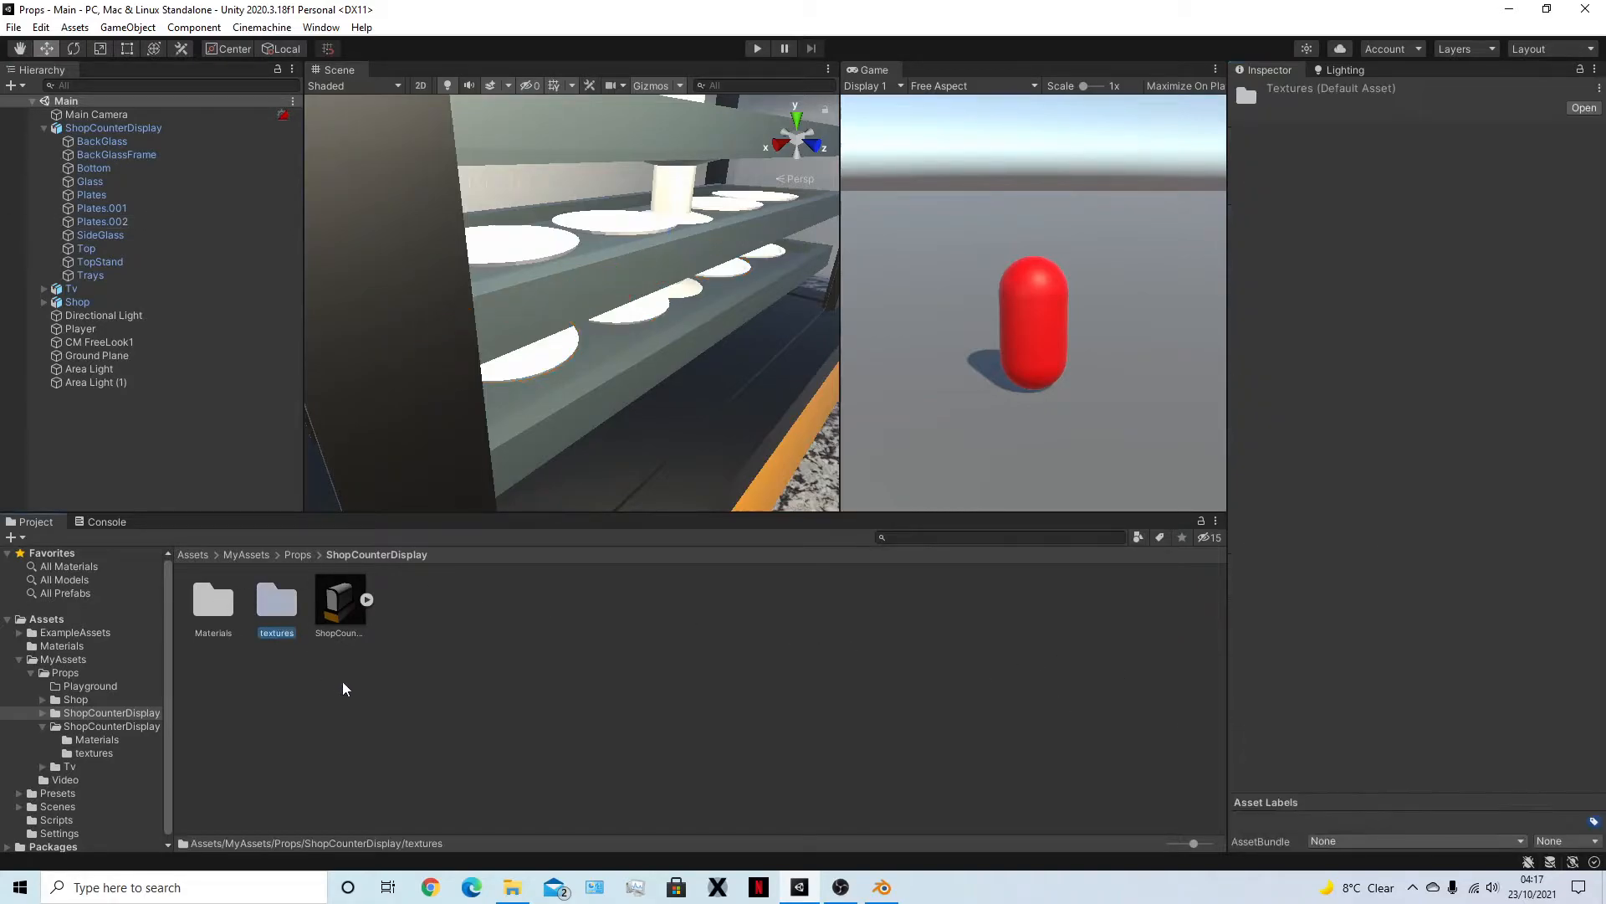
key(Delete)
key(Return)
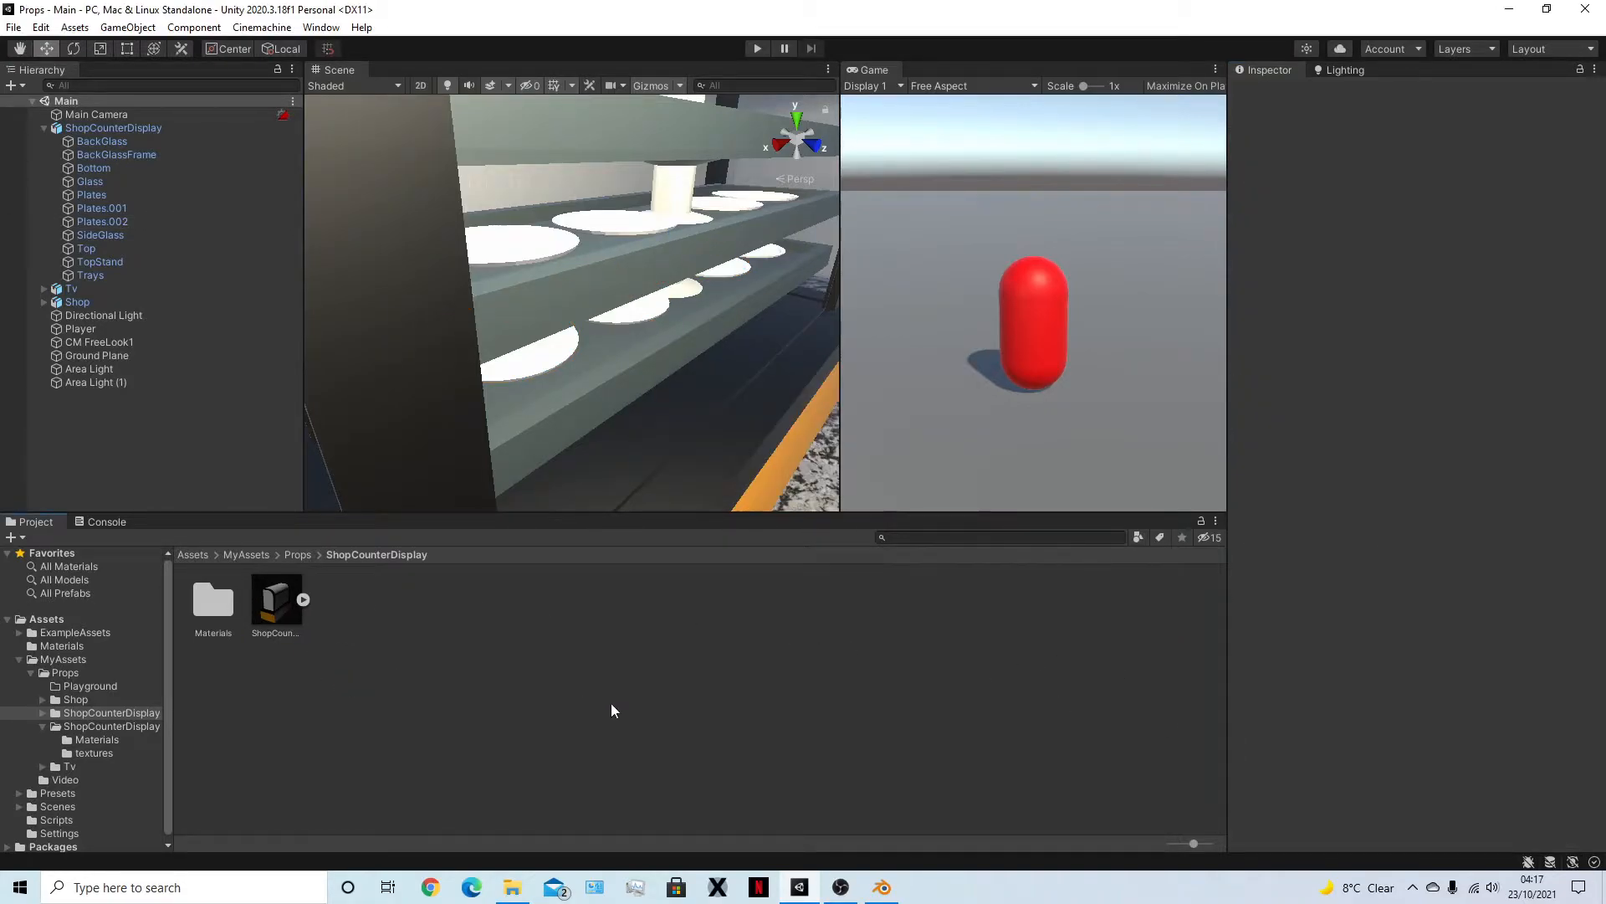
Assign the 4K circle ceramic diffuse texture as Plate Inner's base map and the matching normal texture as its normal map
click(532, 249)
click(532, 249)
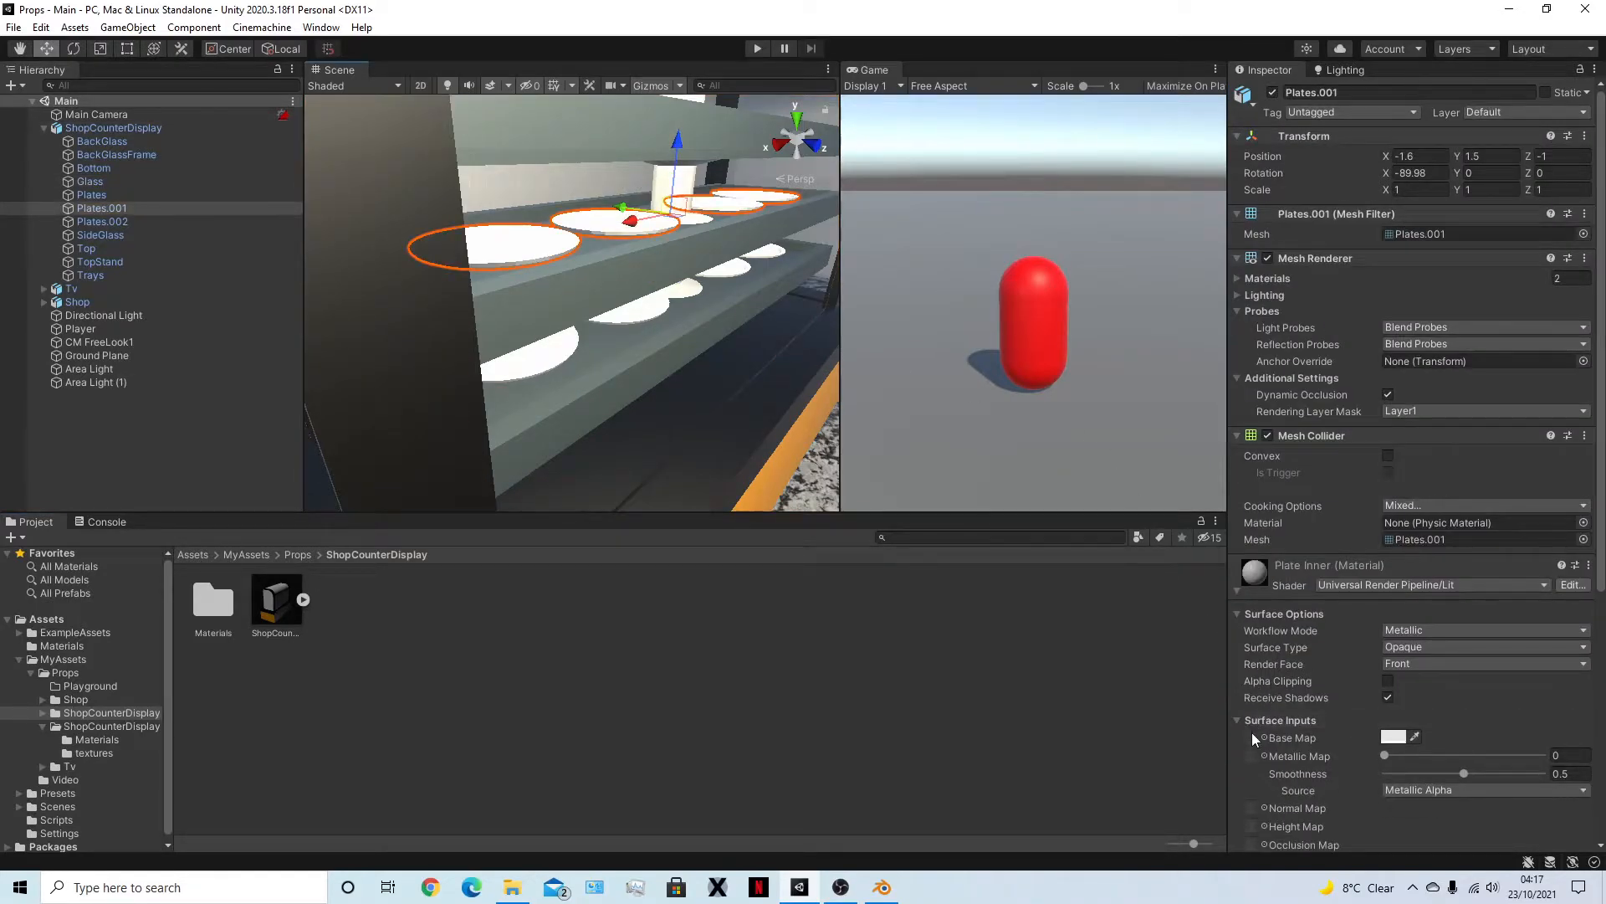
click(1262, 738)
click(1057, 608)
drag(1376, 527, 869, 537)
click(1264, 756)
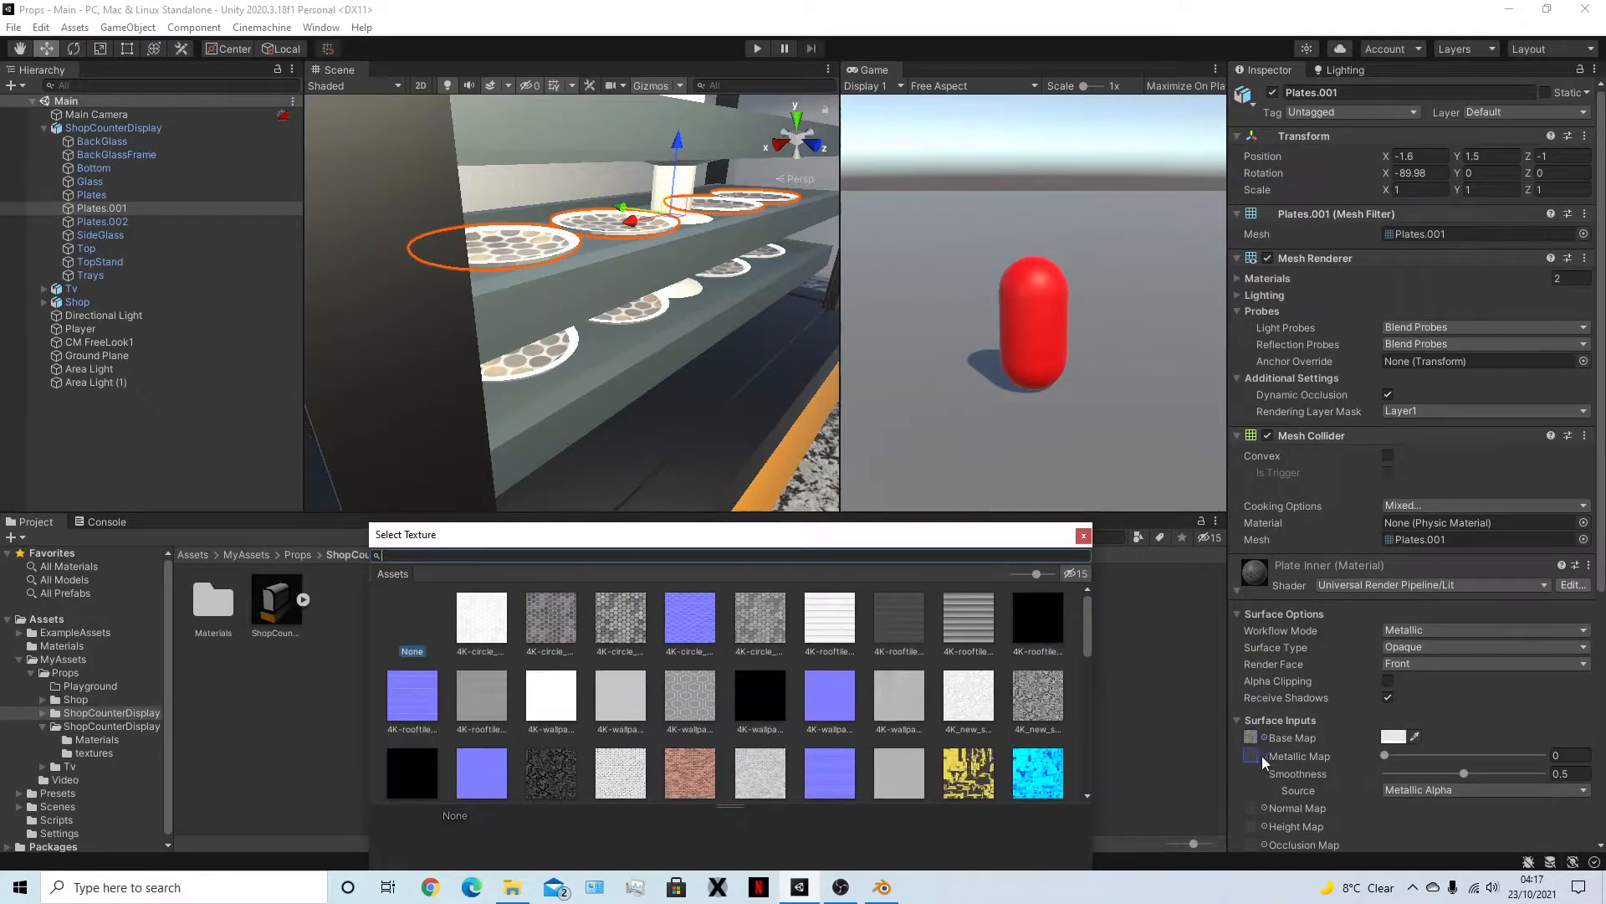
click(1269, 807)
click(1250, 809)
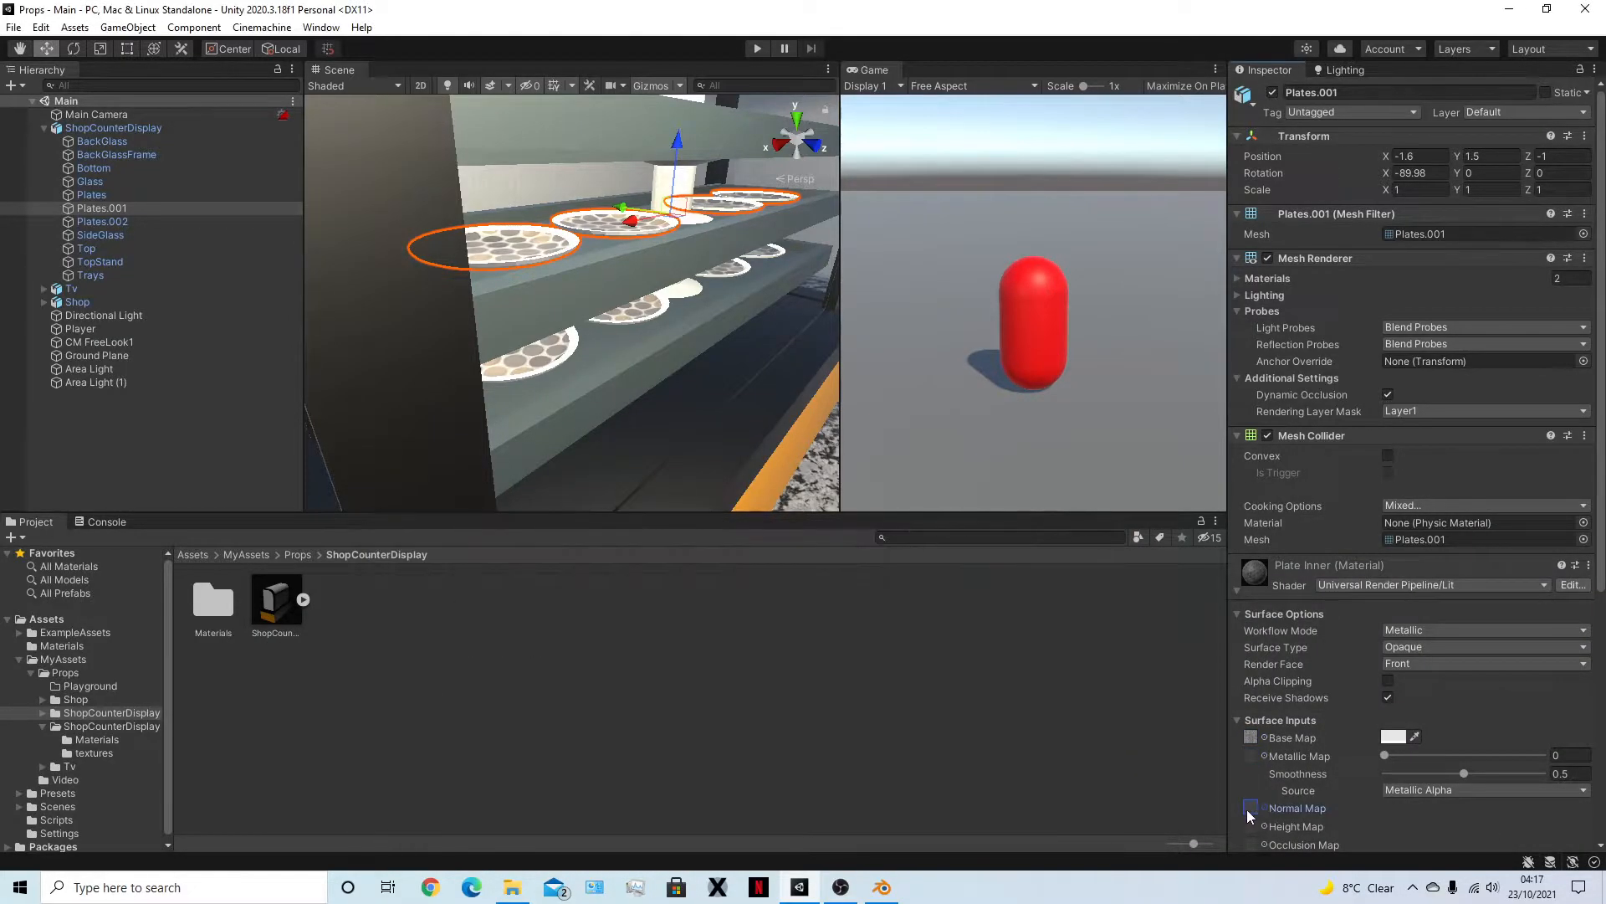
click(1265, 809)
click(1205, 615)
drag(1259, 540, 733, 449)
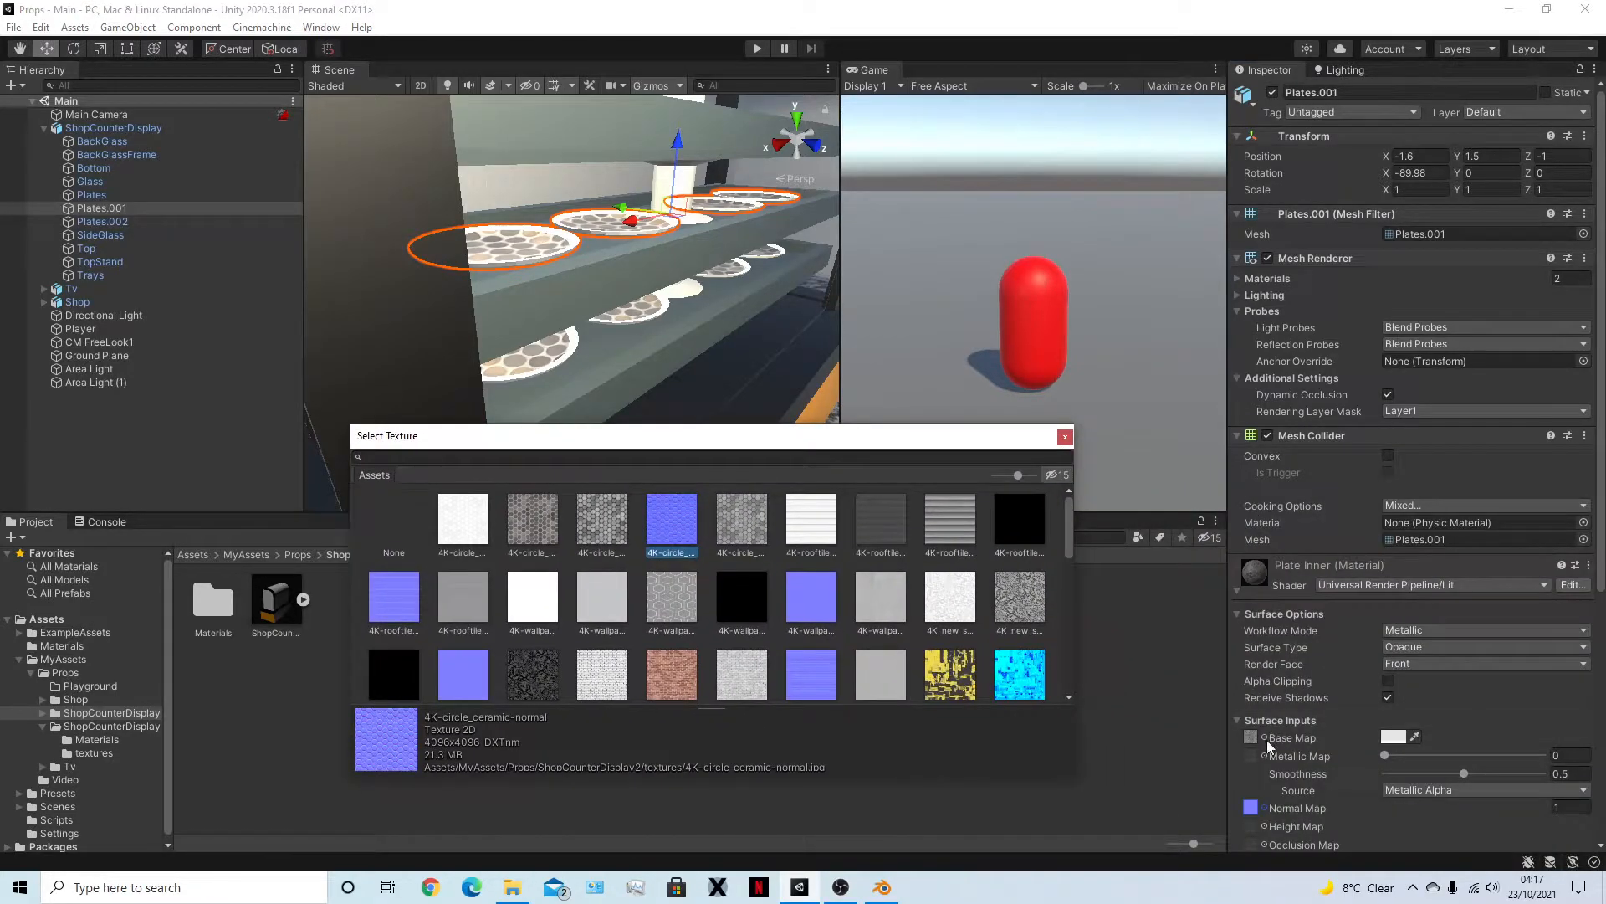
Assign 4K-circle_ceramic-displacement as Plate Inner's height map and 4K-circle_ceramic-ao as its occlusion map
click(1263, 827)
click(612, 519)
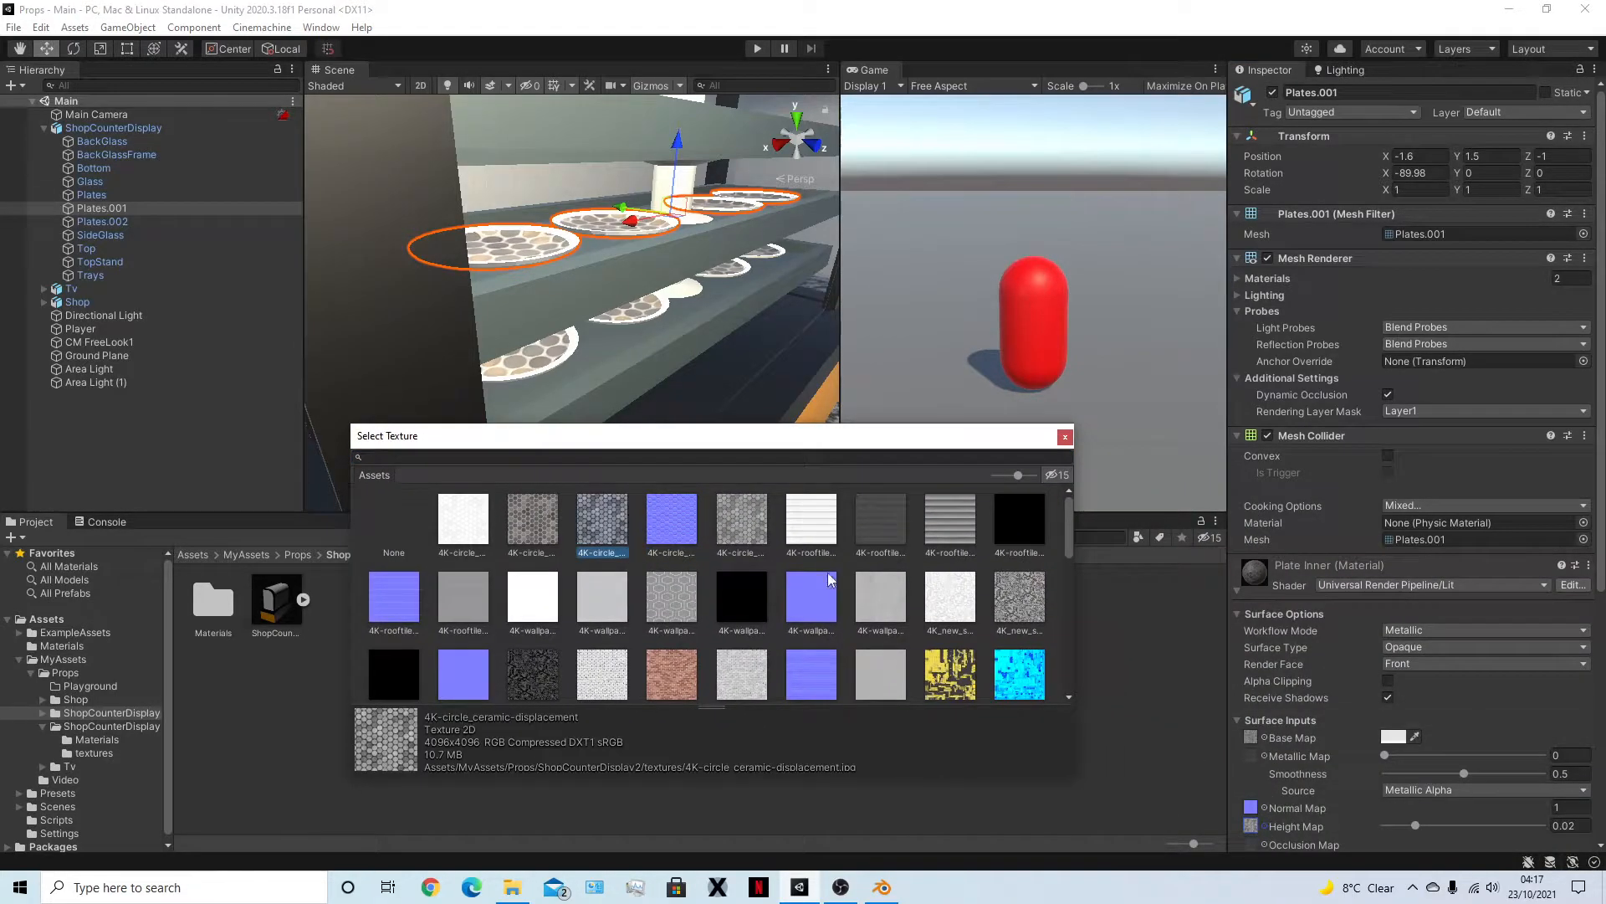
click(1263, 844)
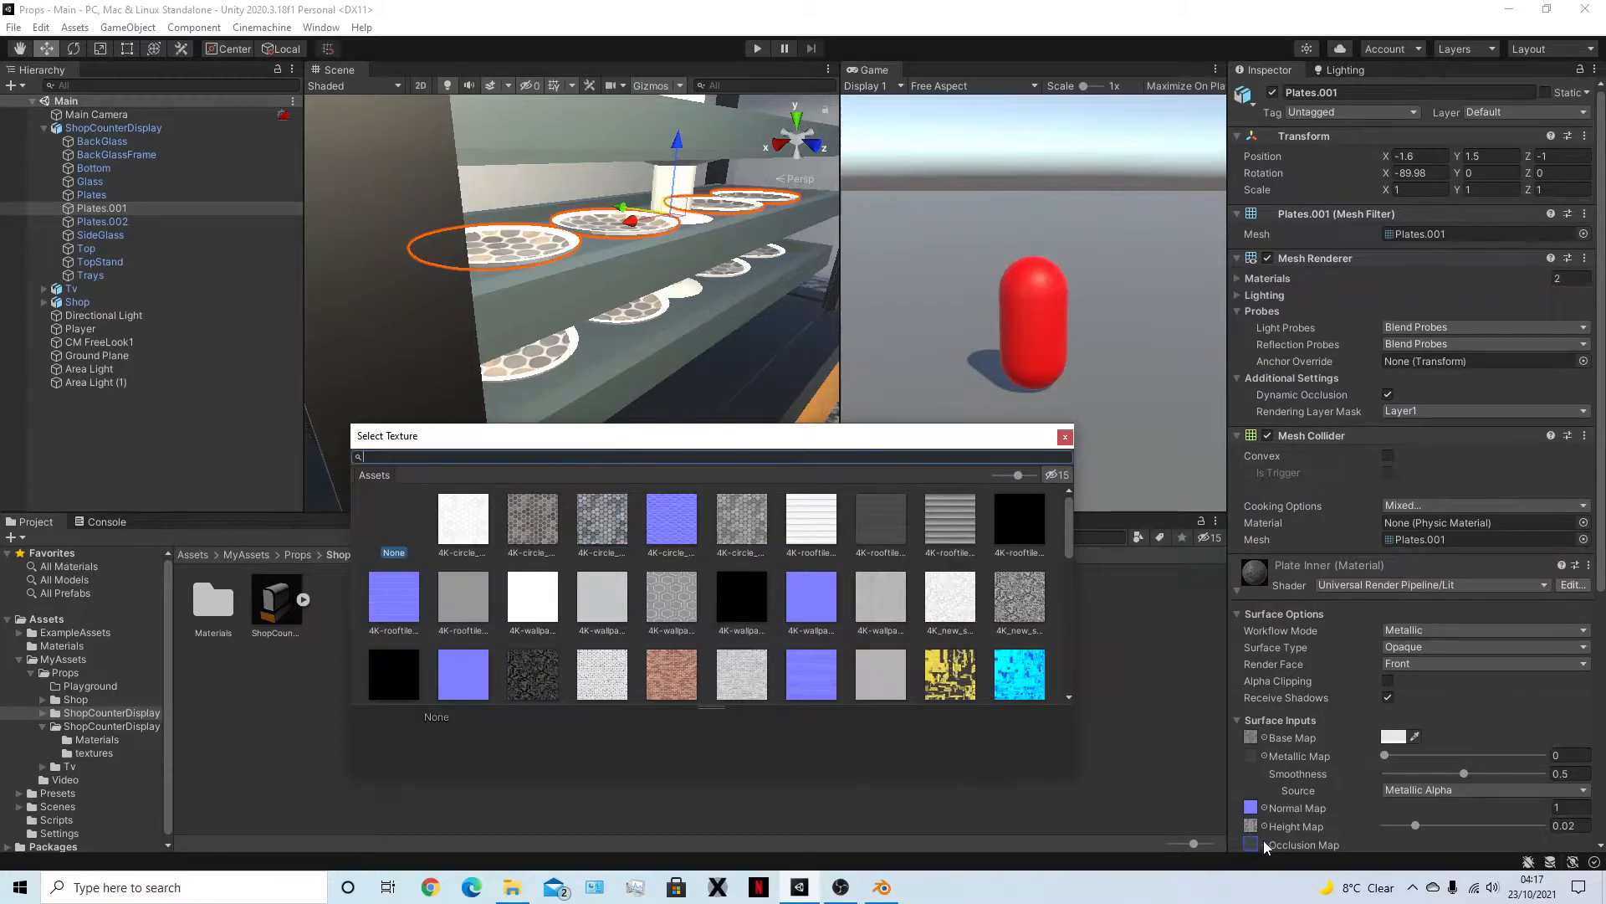
click(475, 525)
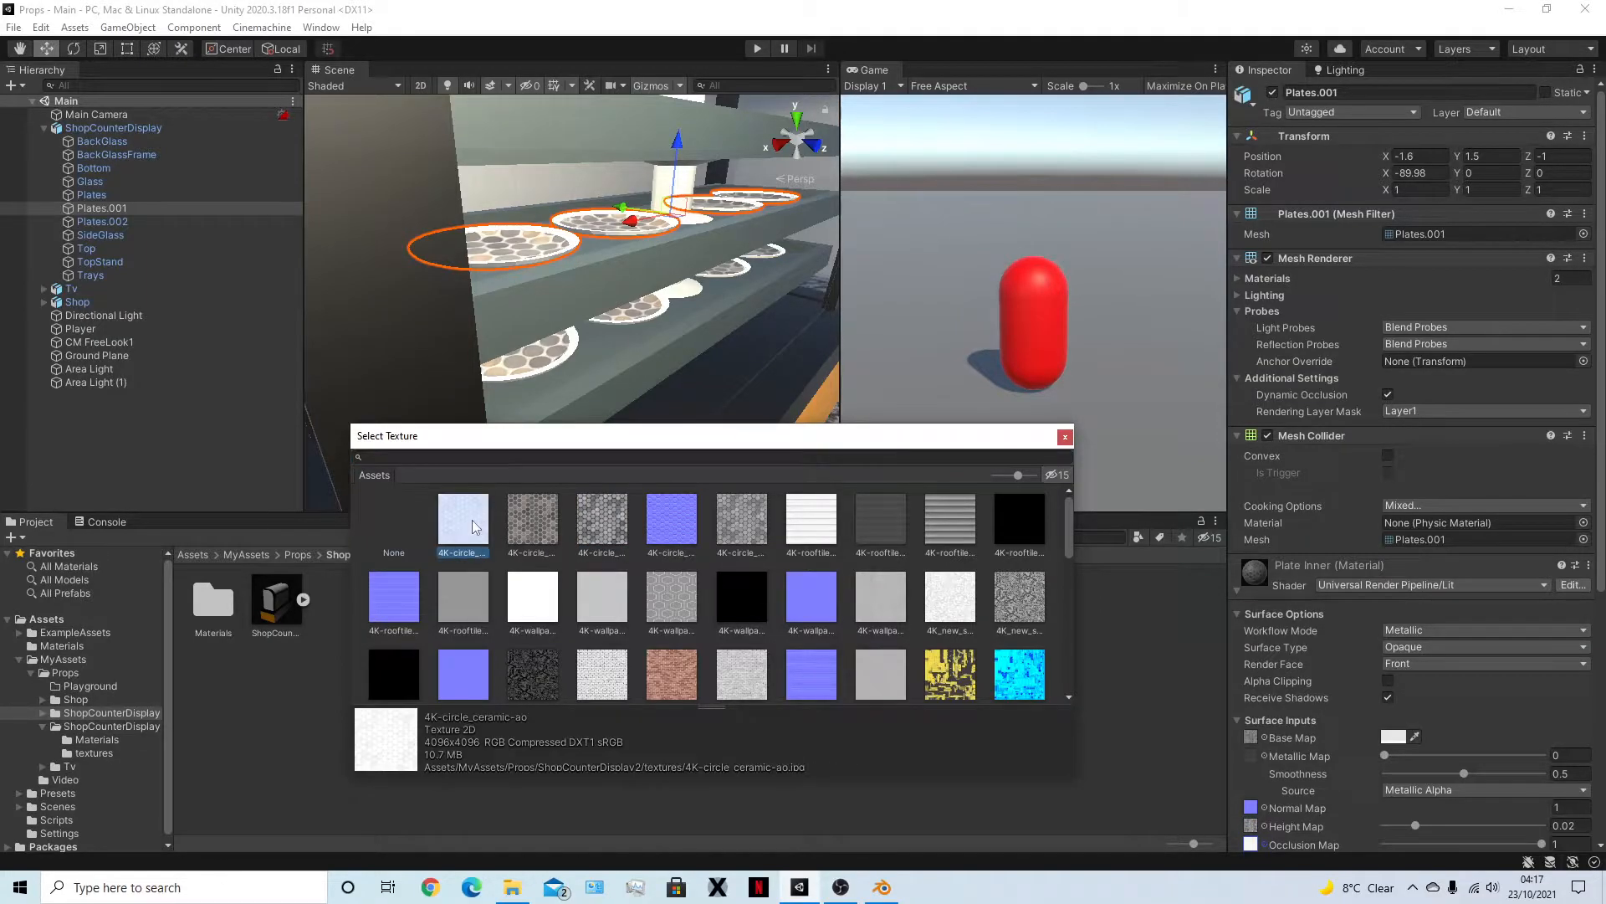
click(1065, 436)
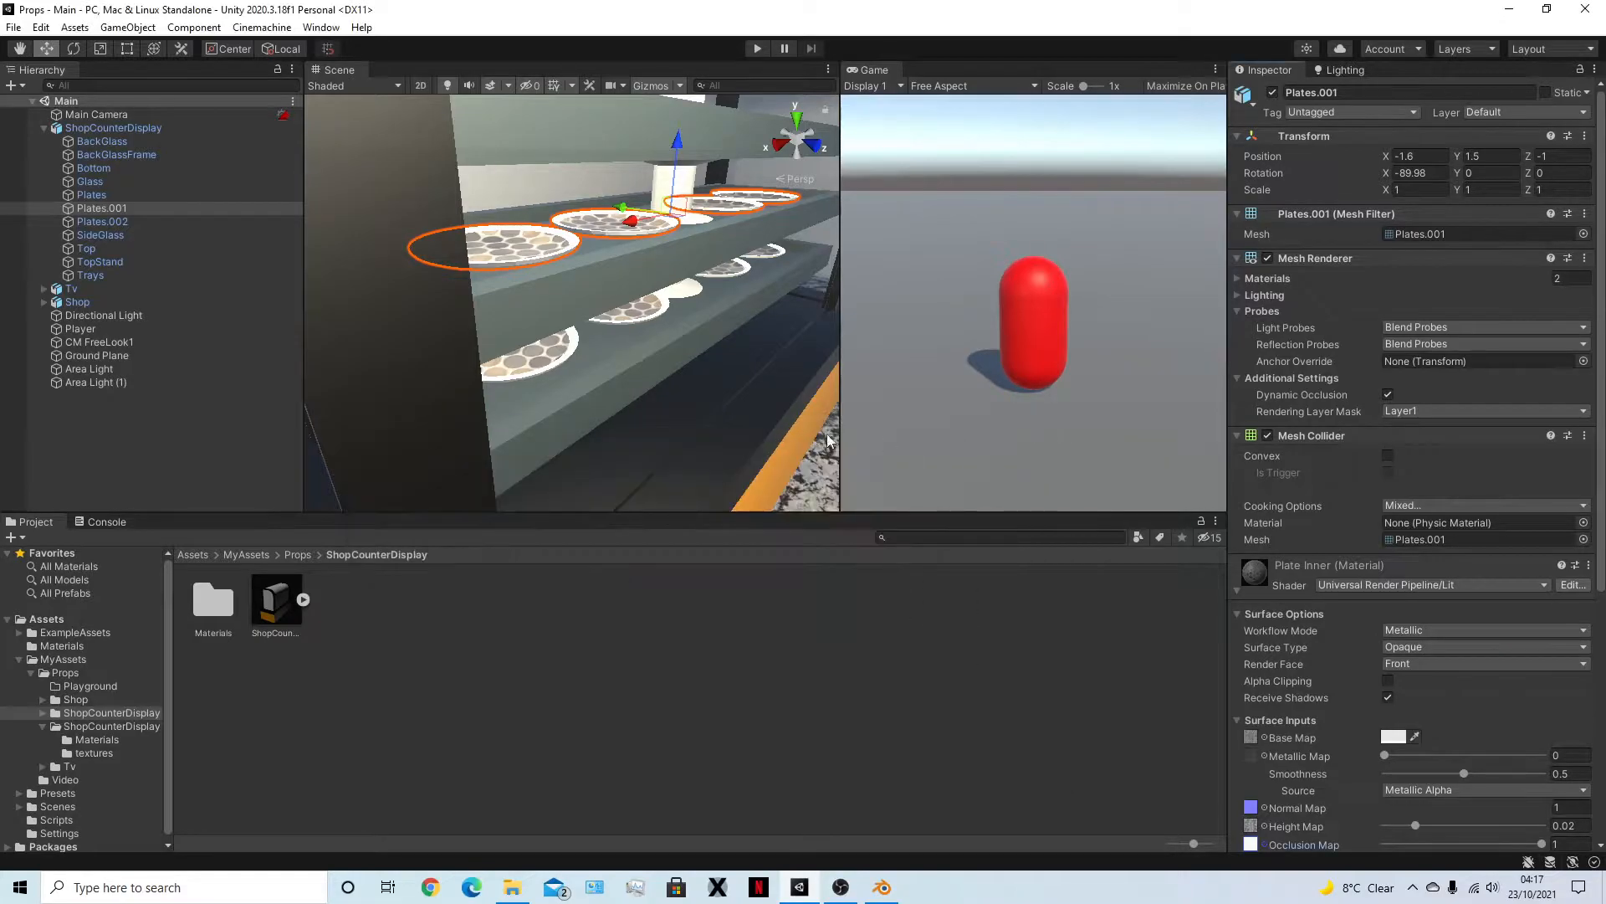
Place the ShopCounterDisplay2 model from its Props folder into the scene outside the shop window, and collapse the older counter's hierarchy
scroll(800, 418, down, 10)
scroll(753, 343, up, 5)
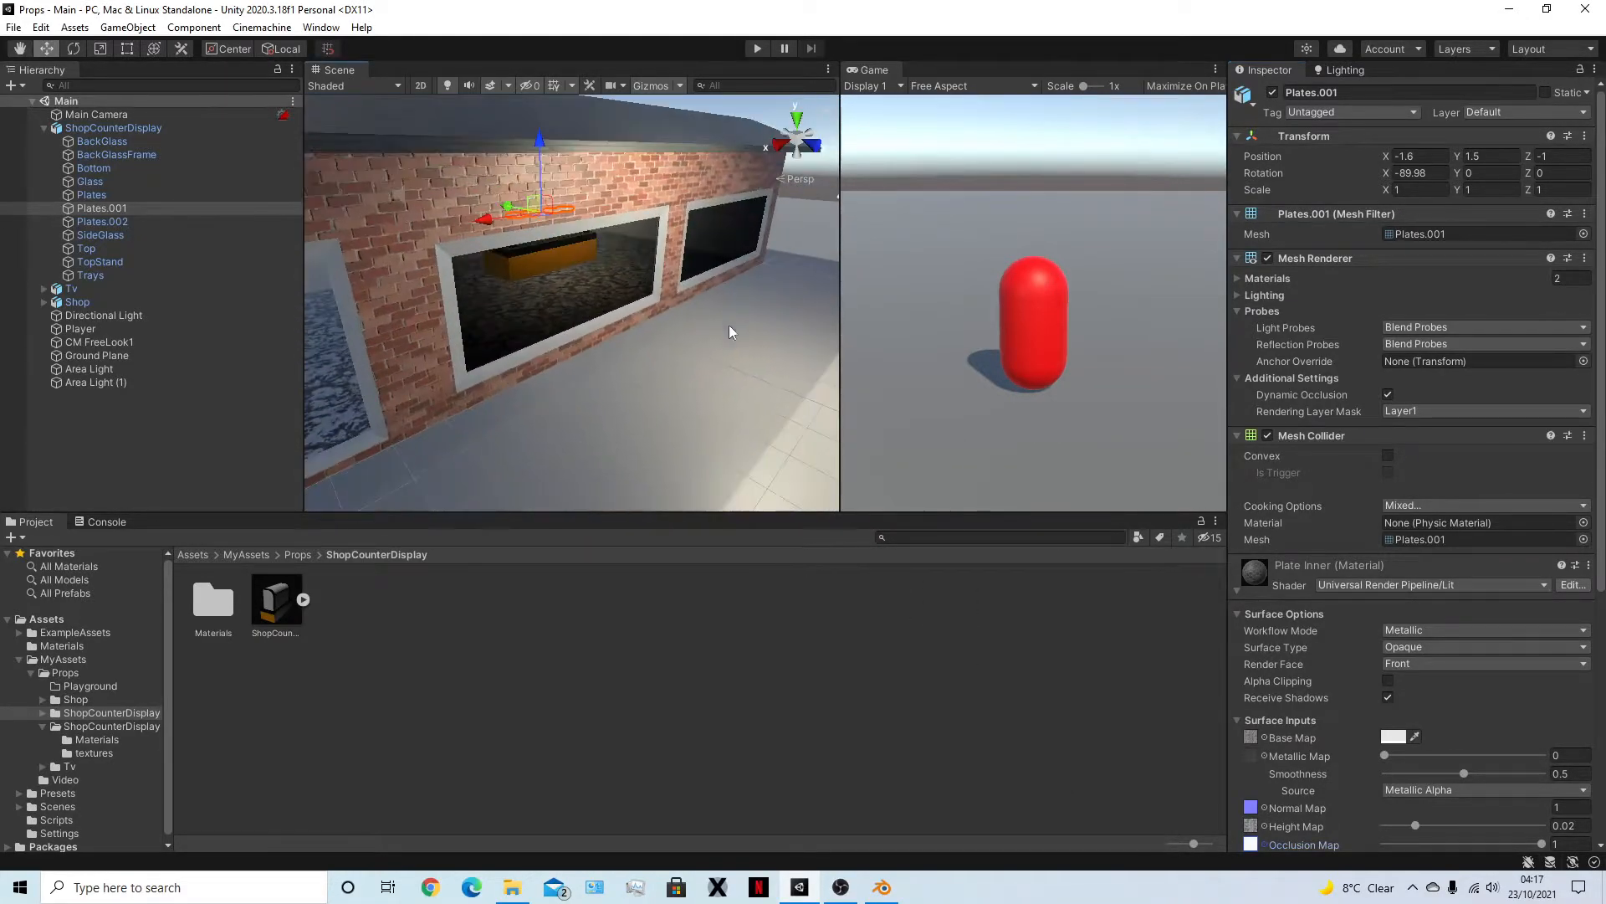
click(740, 349)
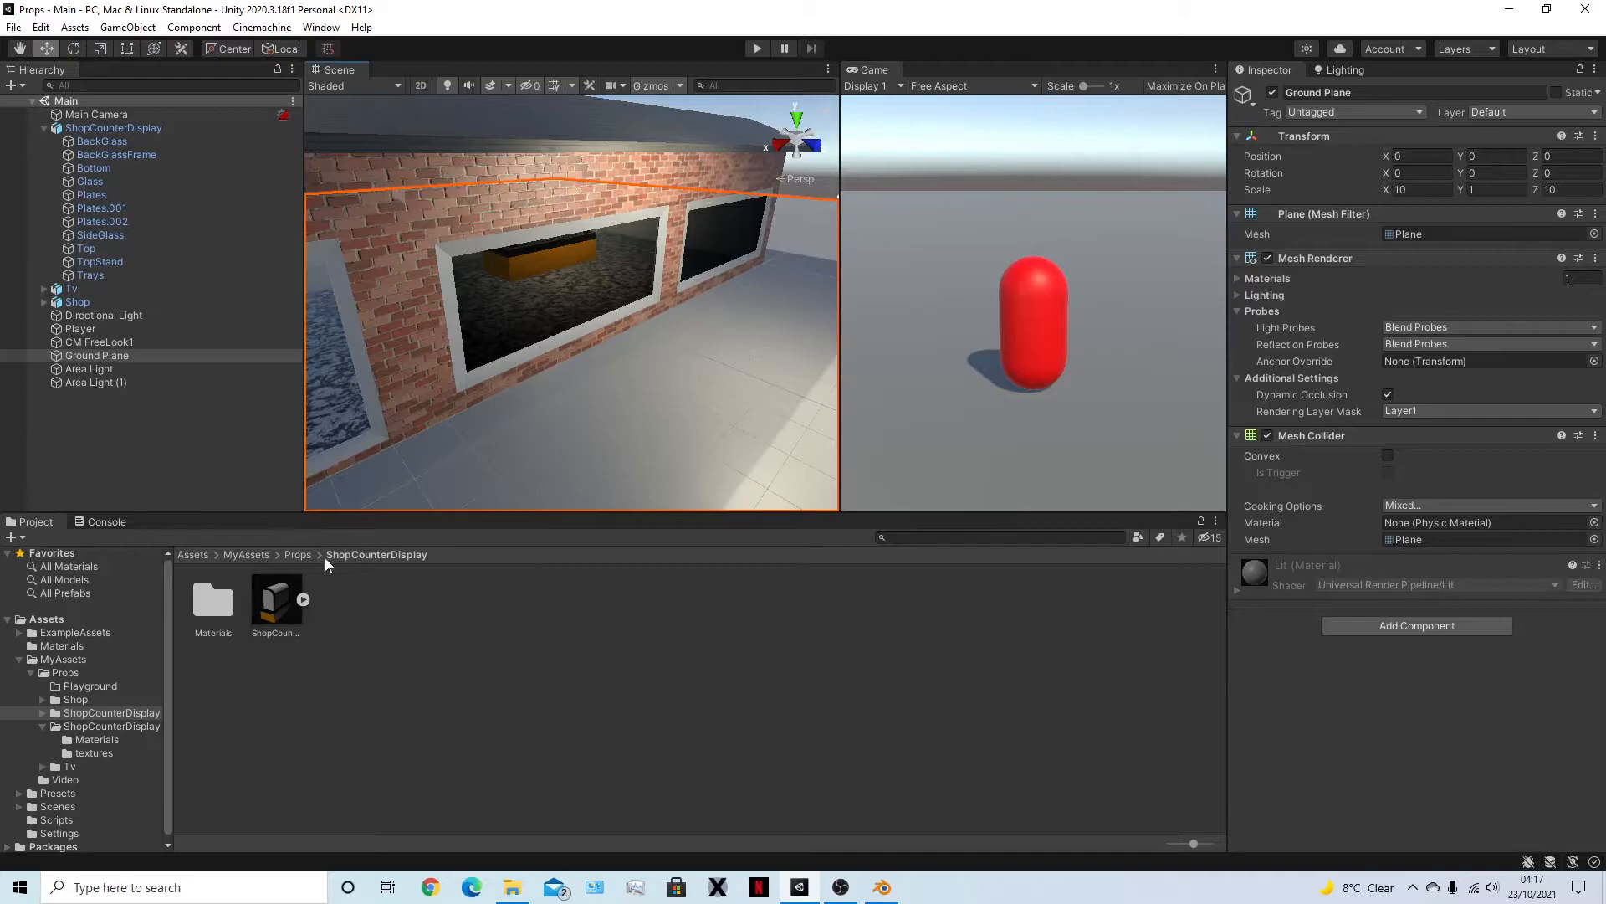
click(298, 555)
click(340, 604)
click(402, 616)
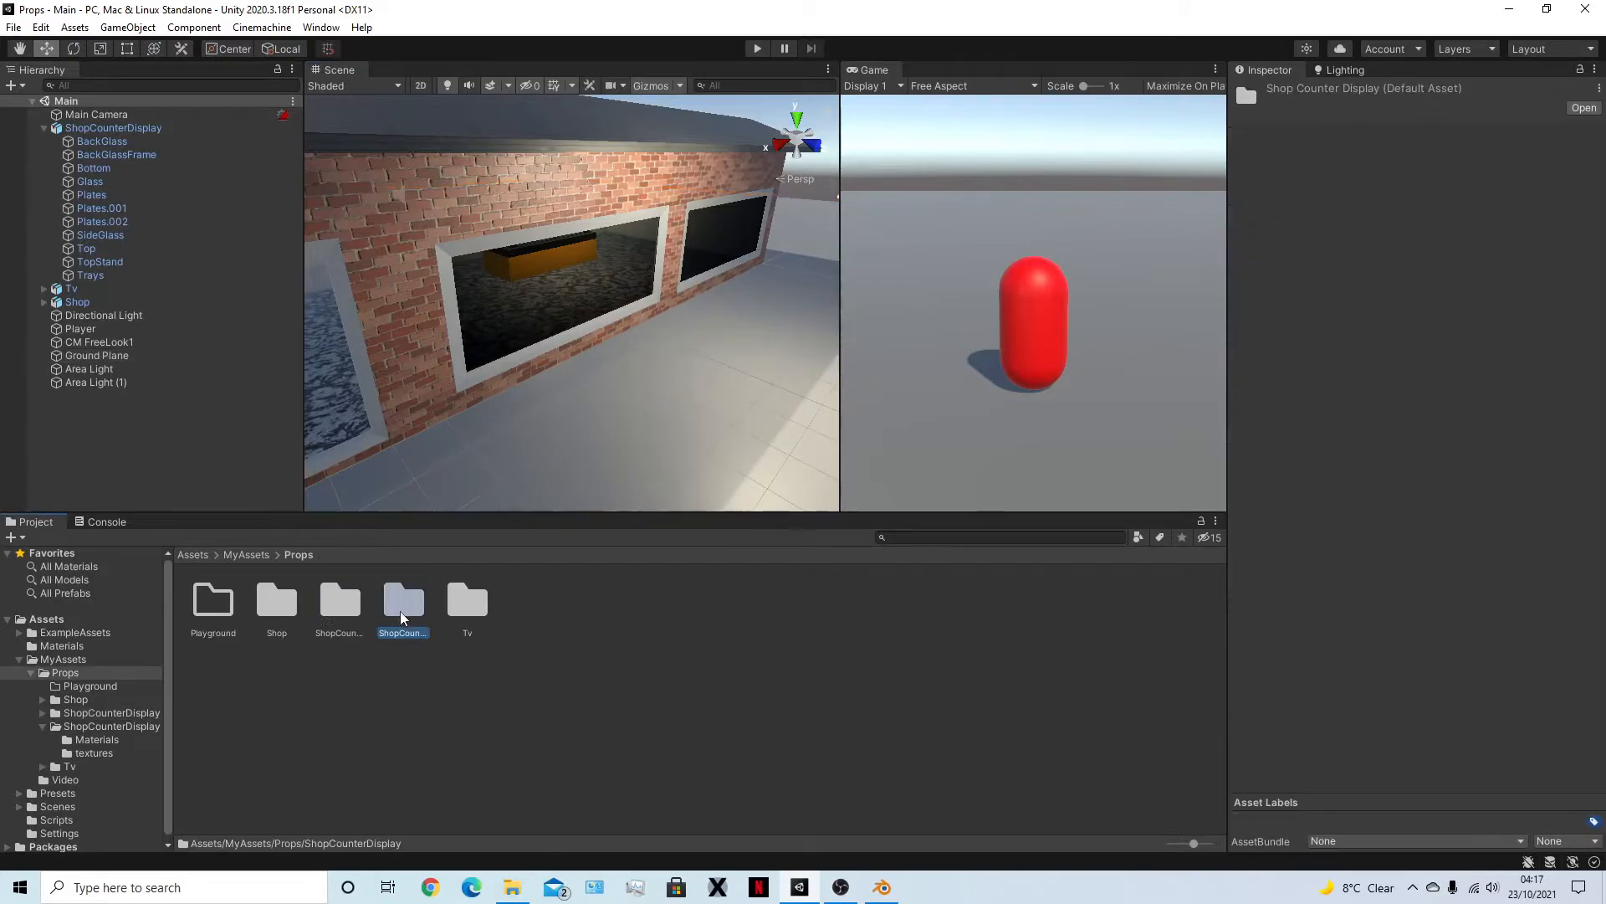
double_click(402, 617)
mouse_move(585, 401)
middle_down()
mouse_move(642, 345)
mouse_move(602, 379)
middle_up()
drag(340, 600, 607, 427)
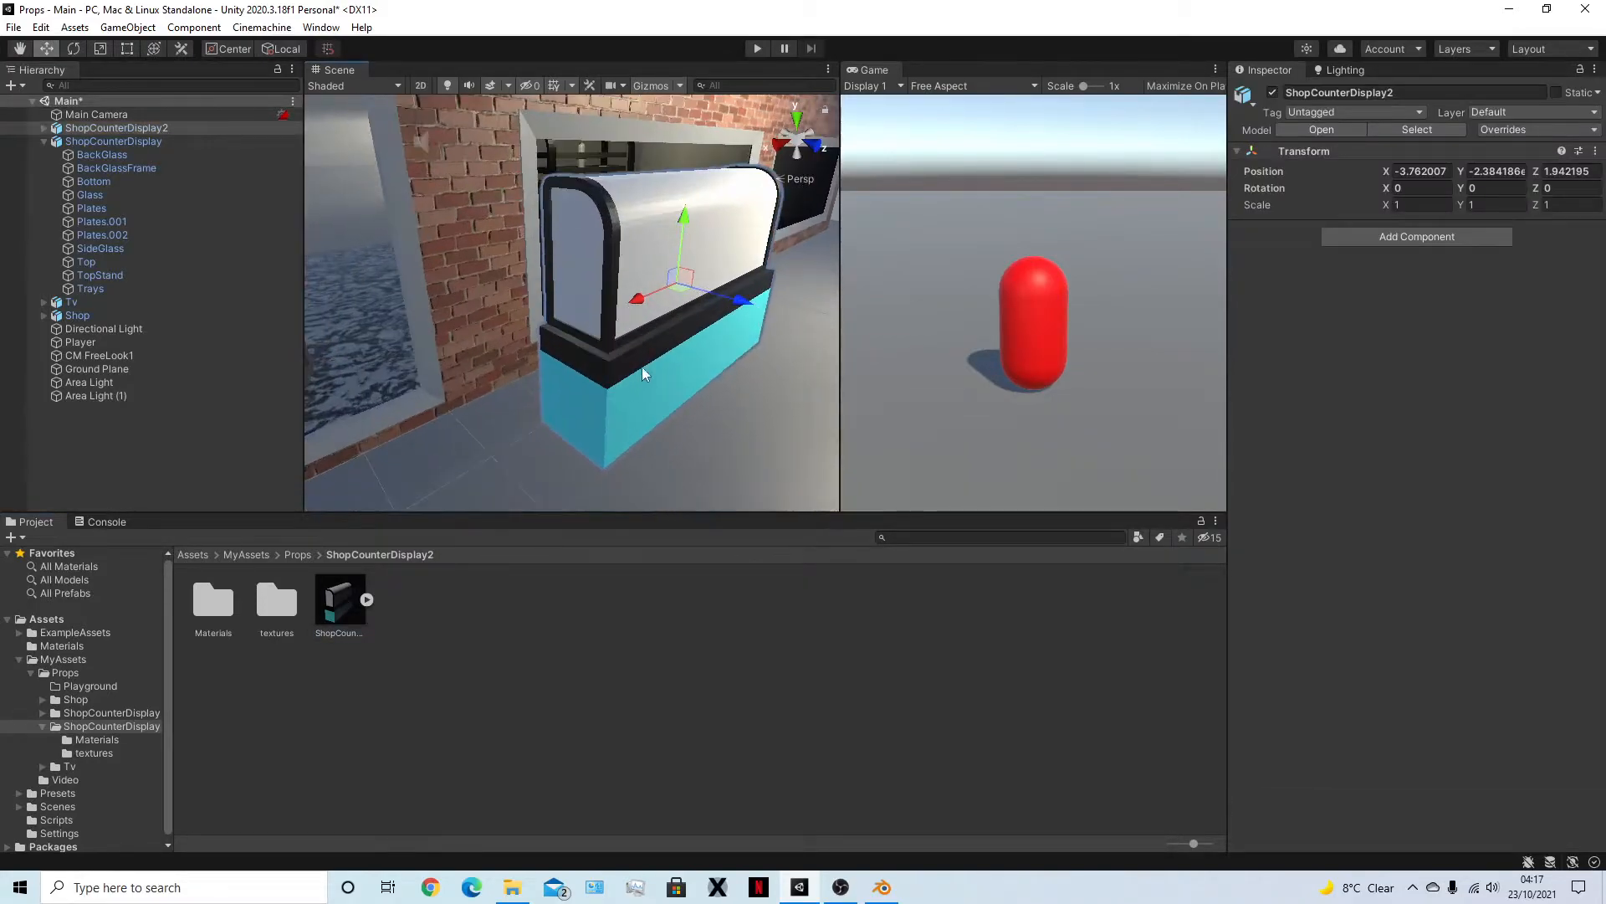
click(45, 142)
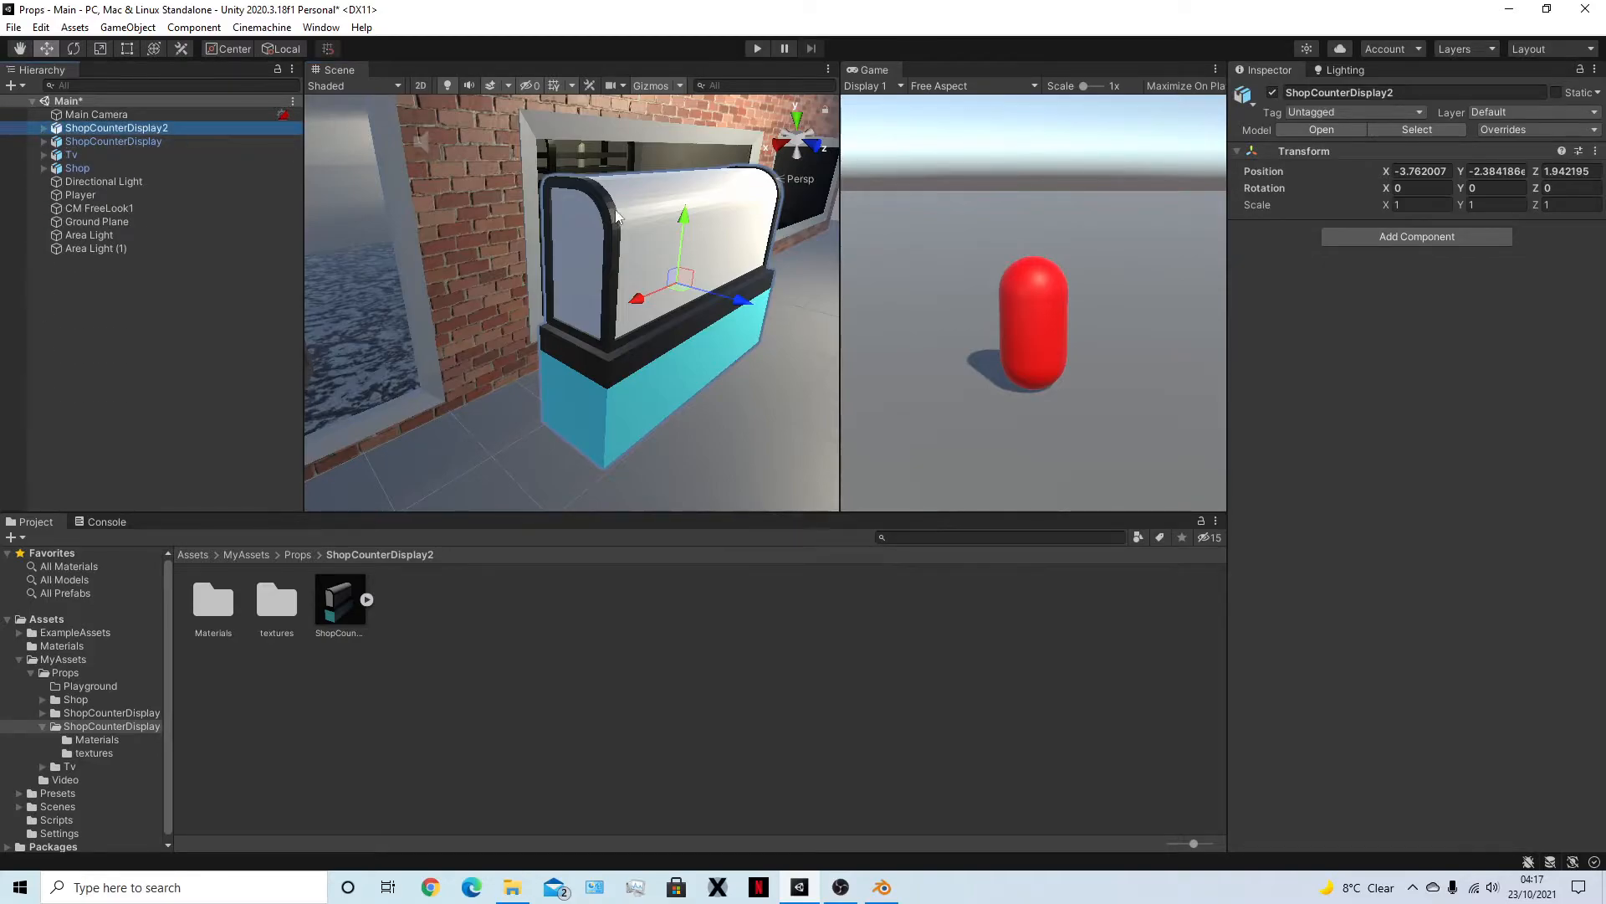
Set the Glass material on ShopCounterDisplay2's front glass to the Transparent surface type and its base map colour's alpha to 0
click(669, 223)
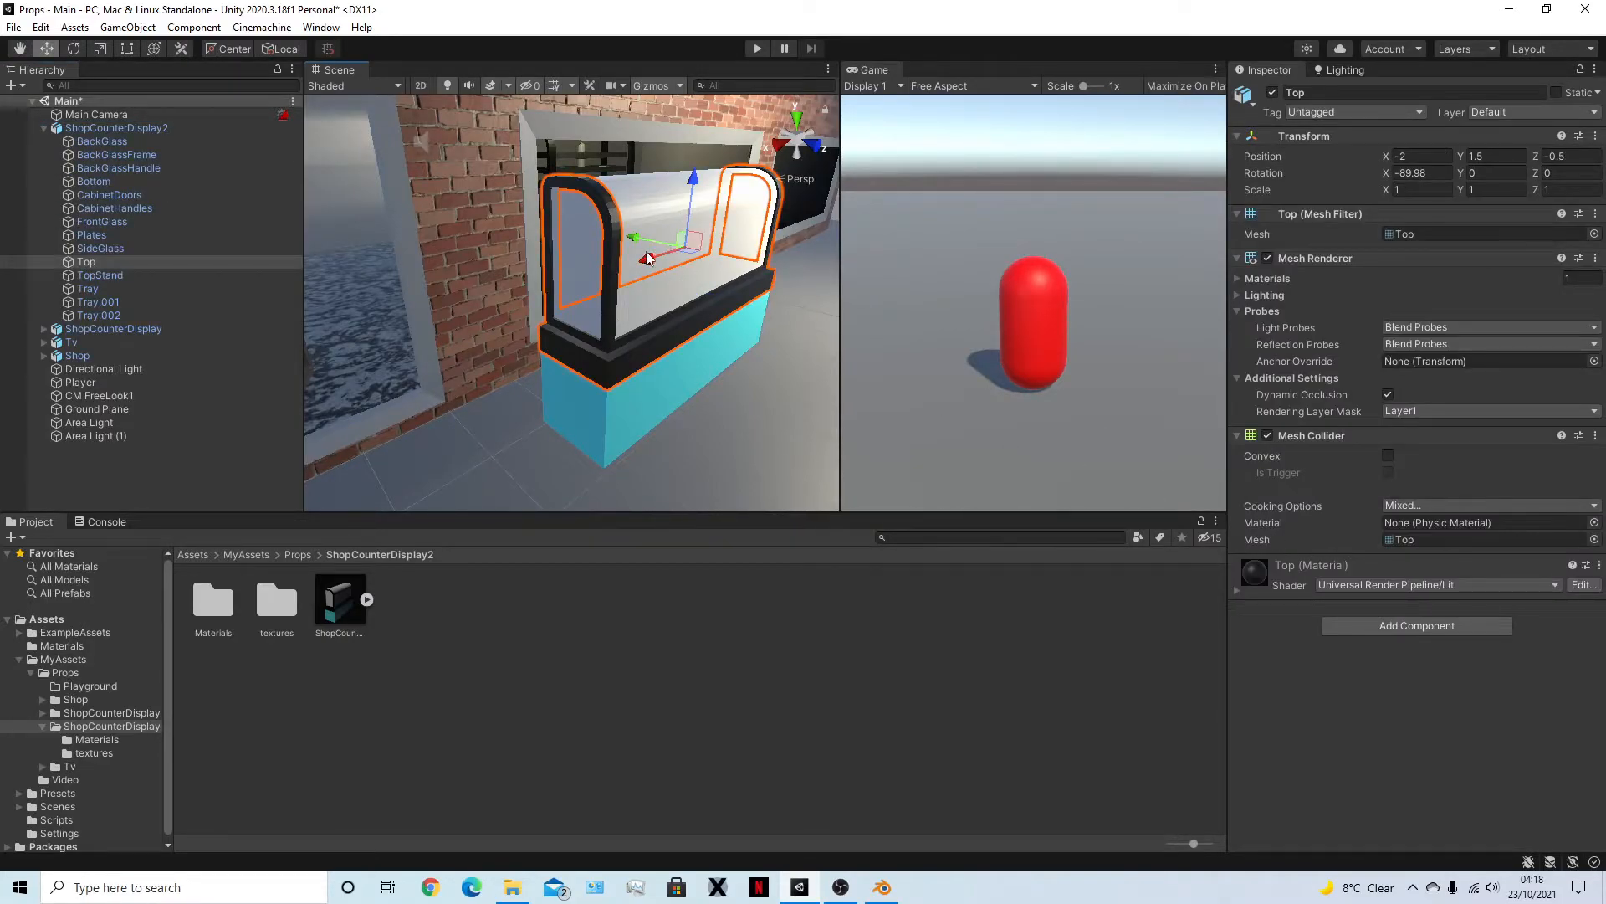
click(678, 211)
click(661, 223)
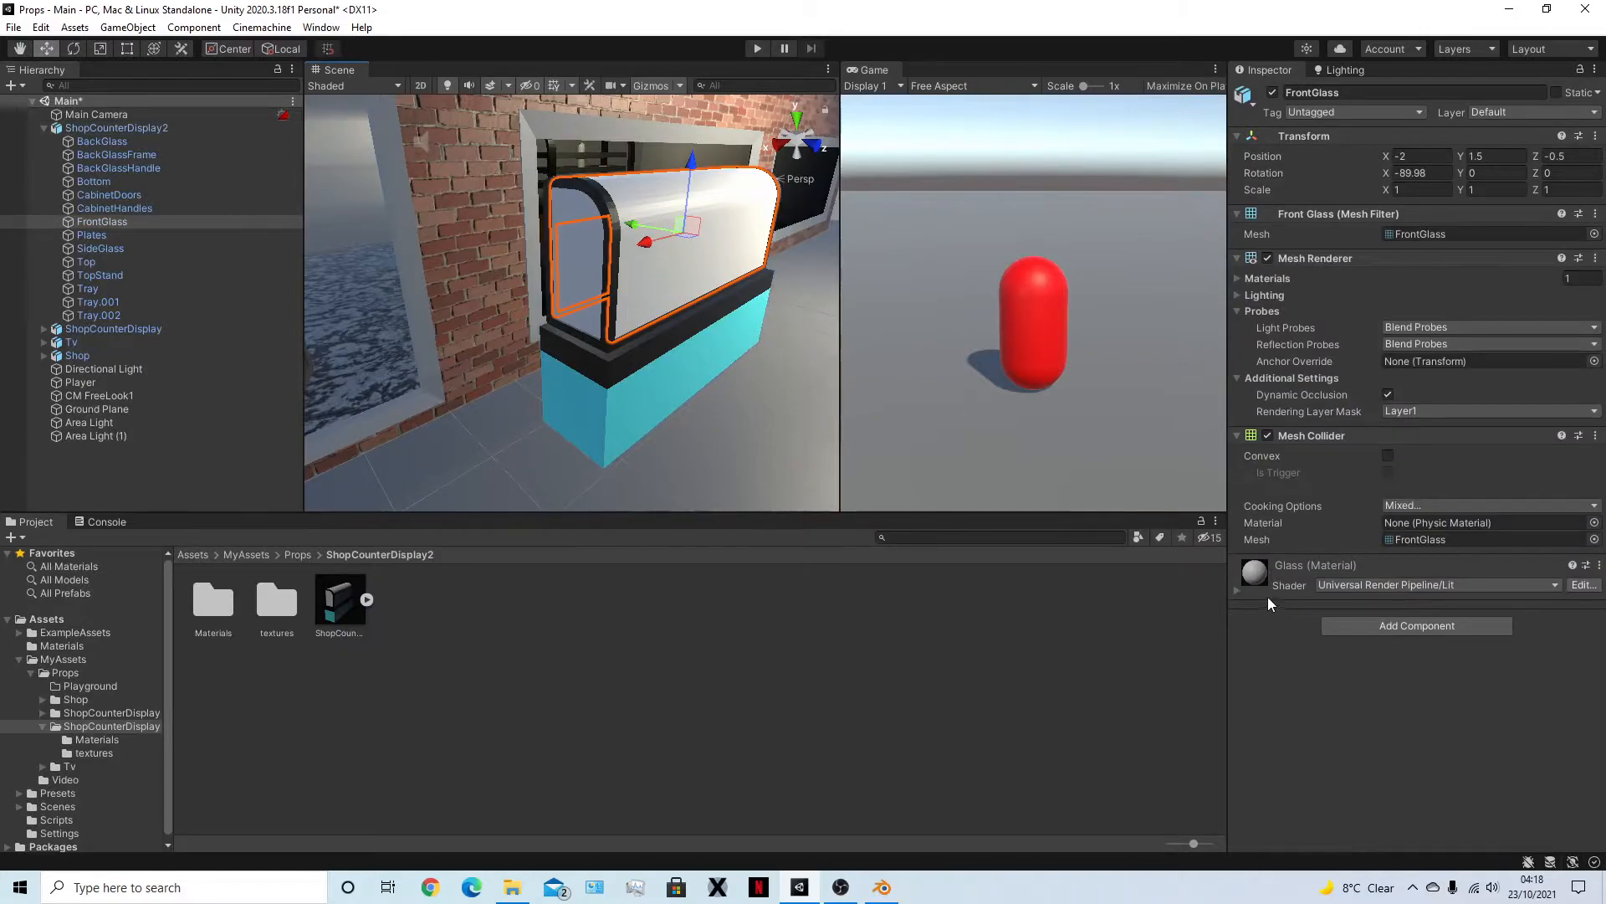
click(1239, 590)
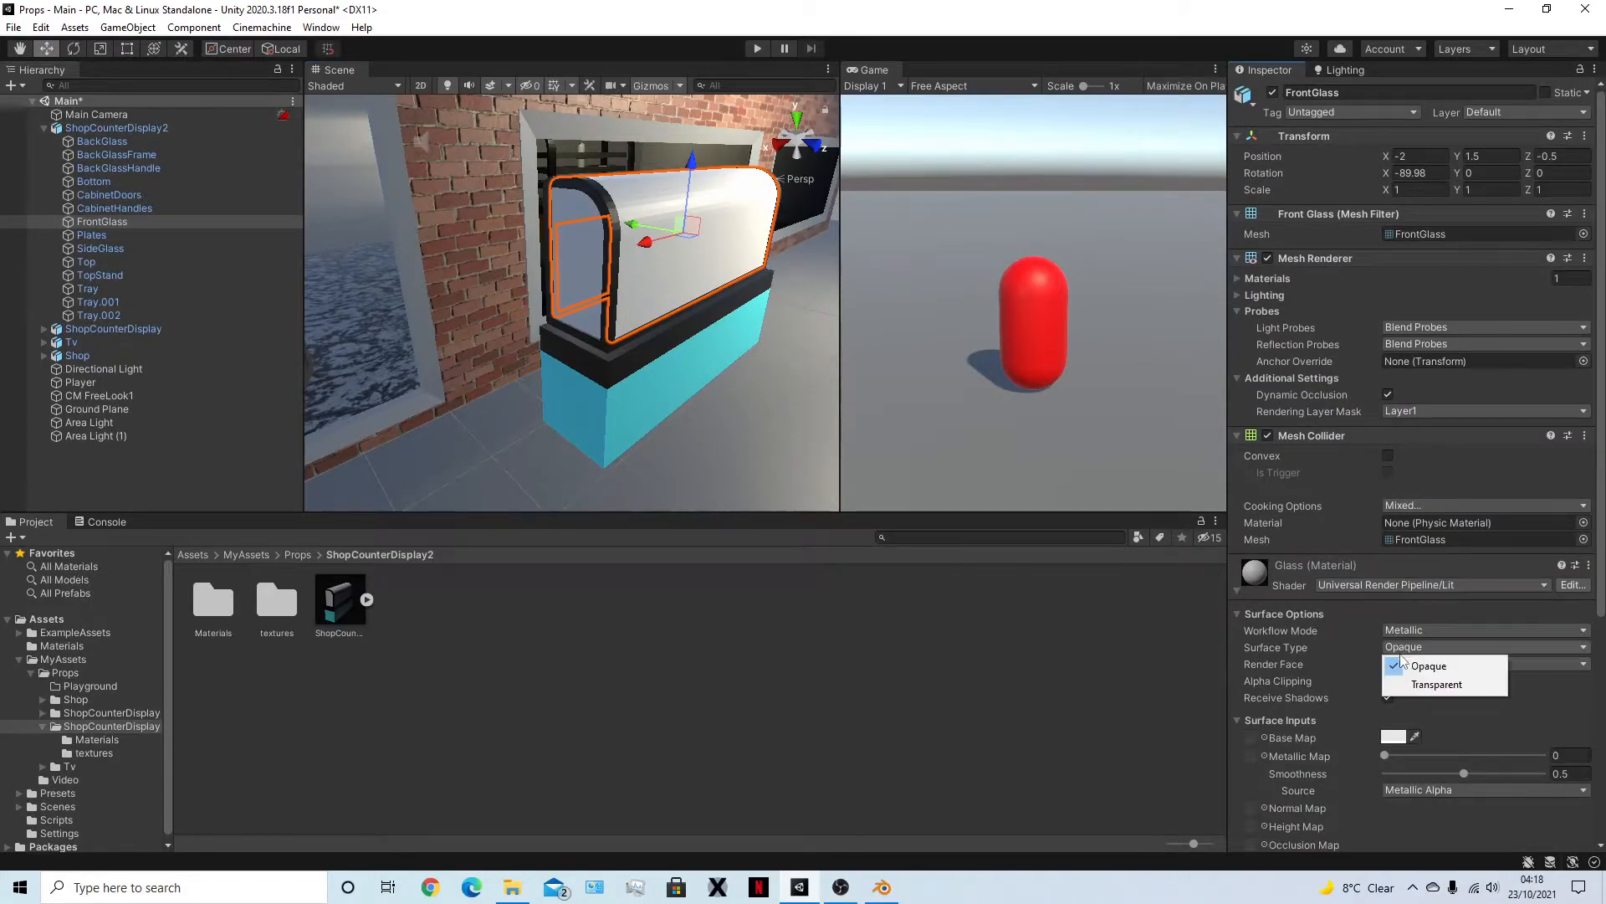
click(1438, 684)
click(1393, 752)
drag(1534, 791, 1416, 791)
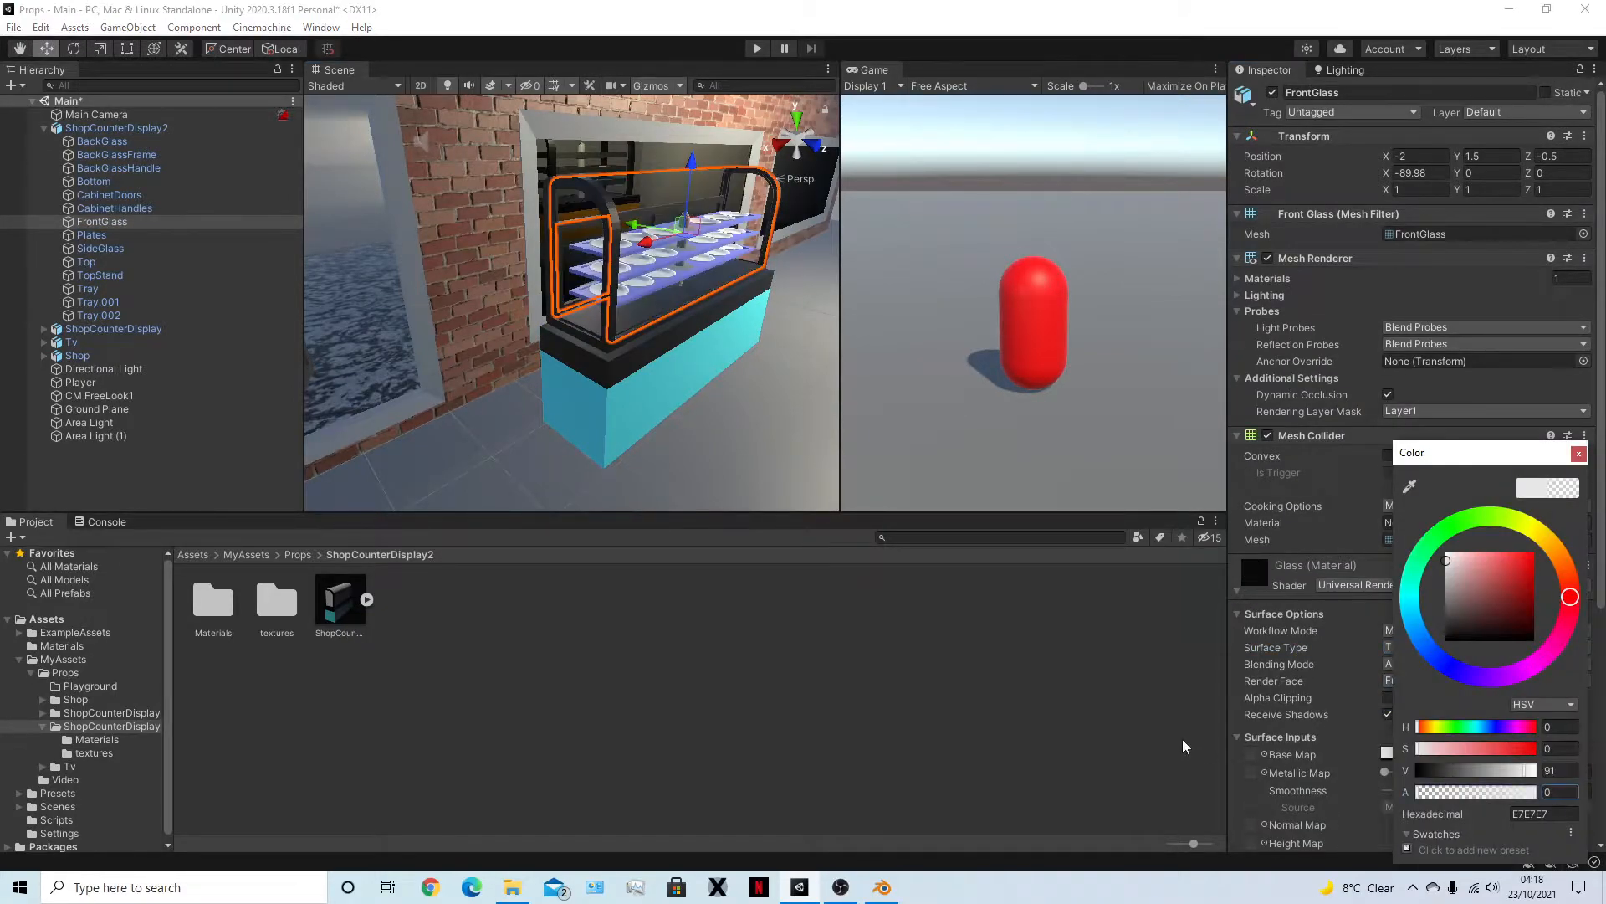
scroll(713, 371, up, 5)
mouse_move(754, 234)
middle_down()
mouse_move(638, 315)
mouse_move(725, 239)
middle_up()
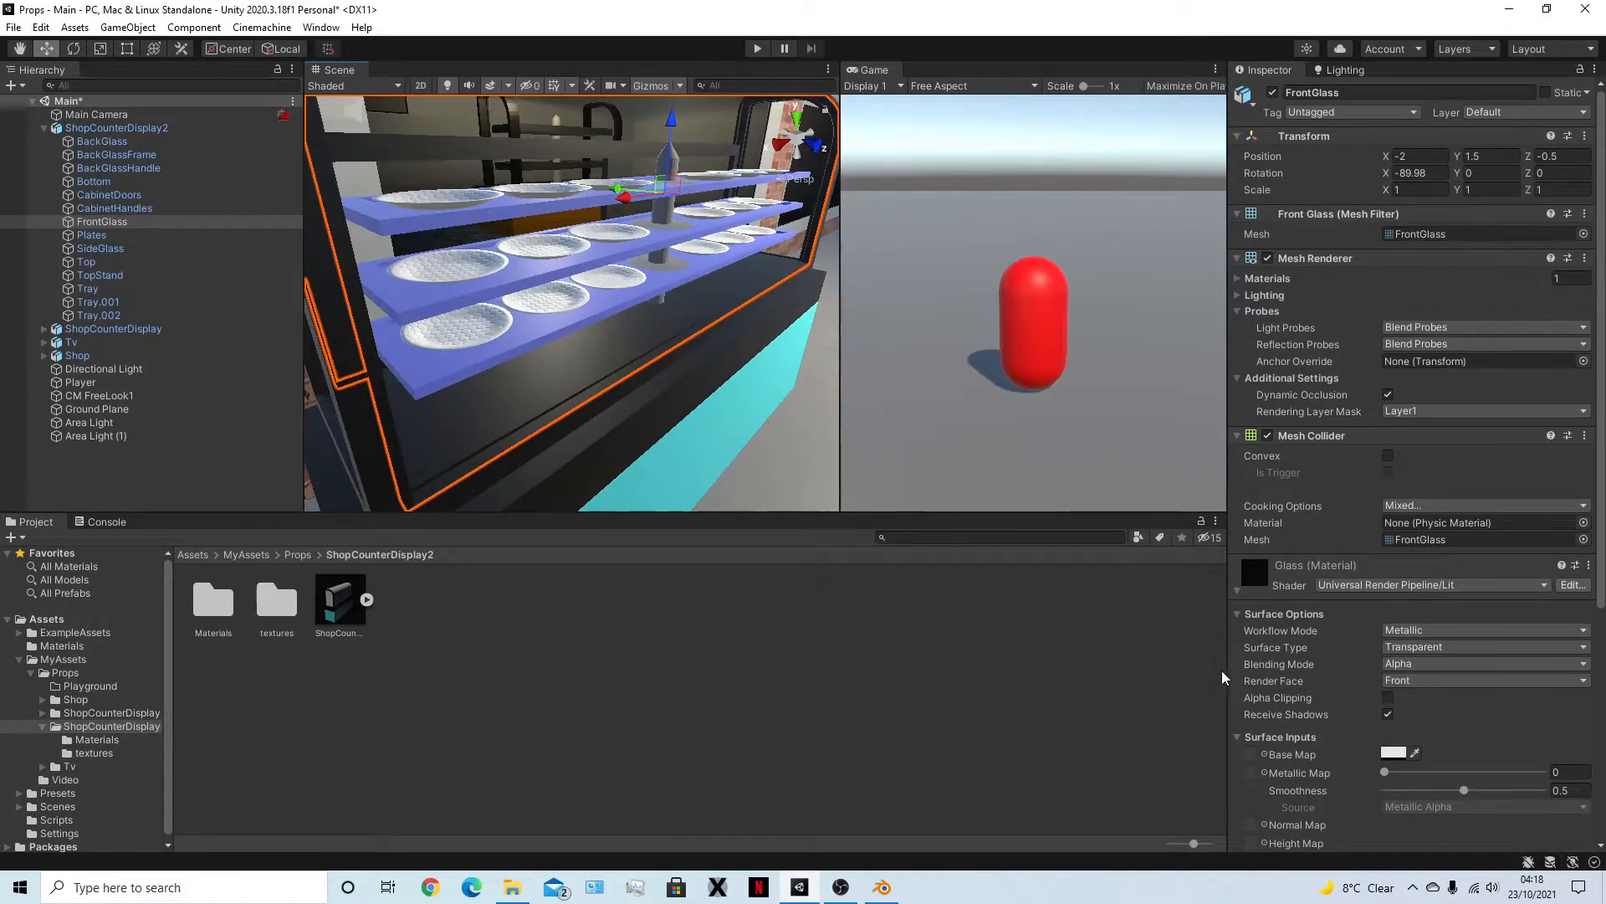
Assign 4K-circle_ceramic-diffuse as the base map of the Plate material on ShopCounterDisplay2's plates
click(466, 280)
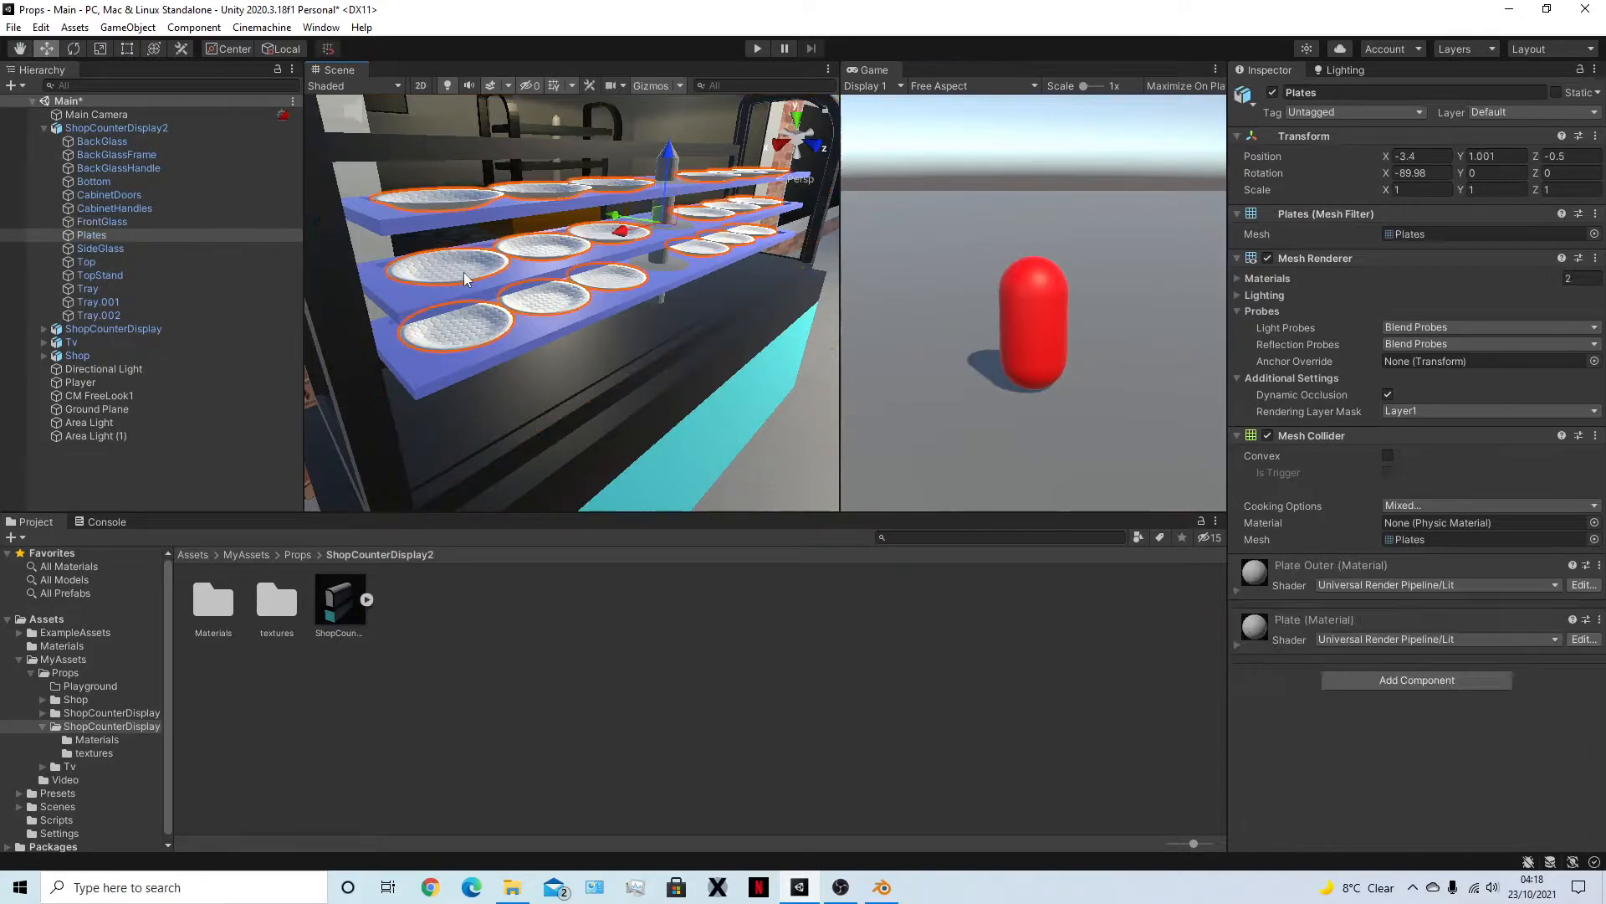
click(1239, 644)
scroll(1352, 734, down, 3)
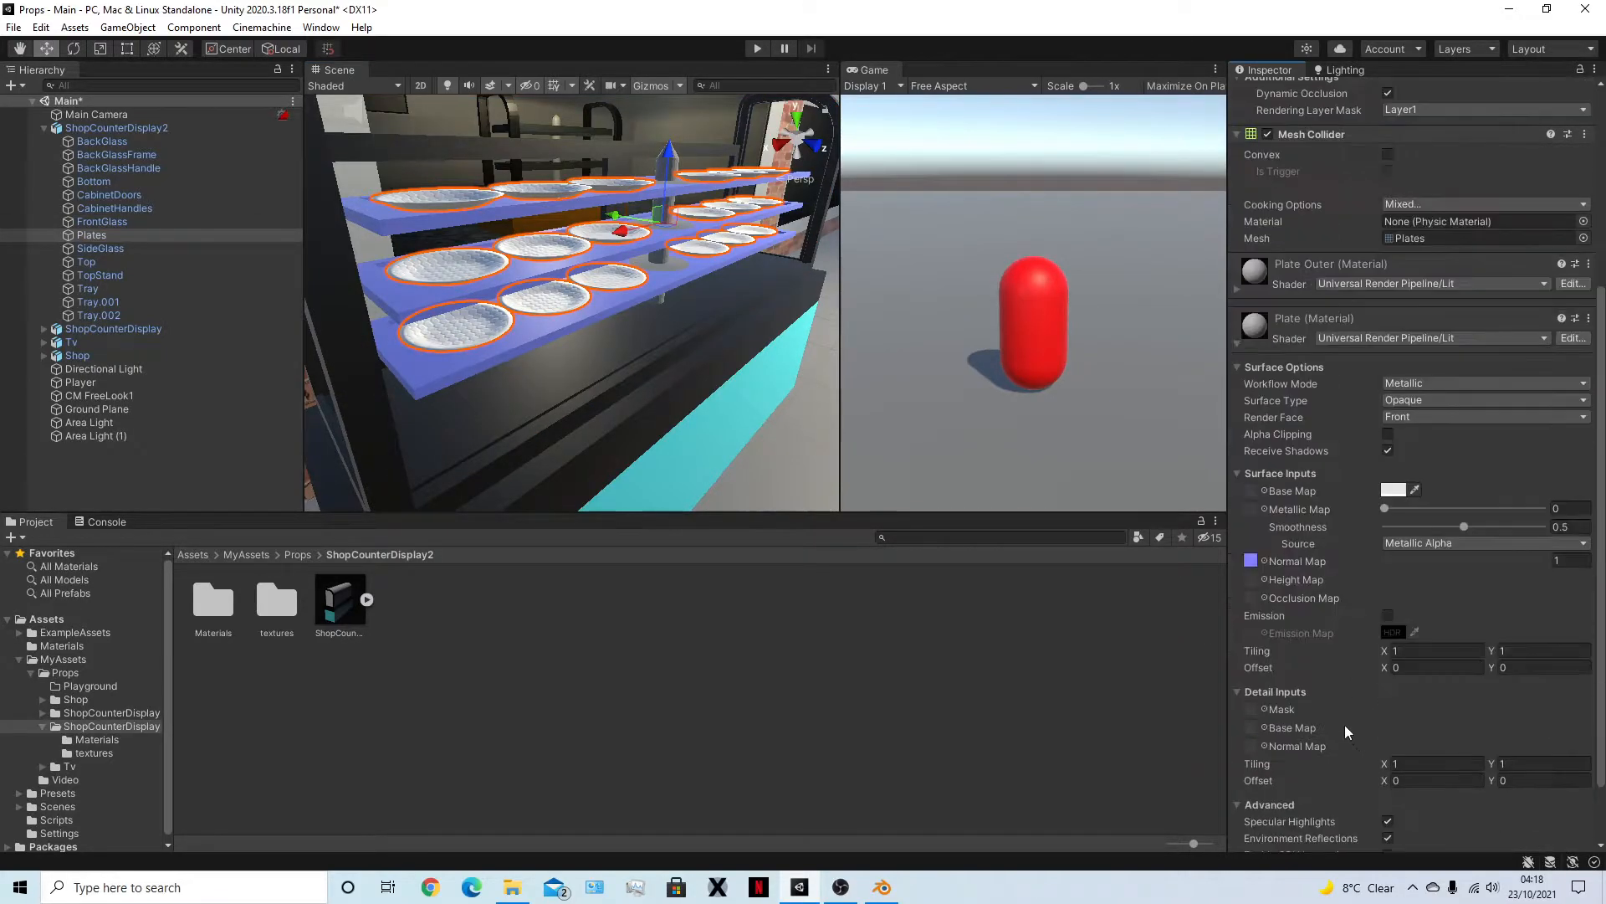
click(1265, 492)
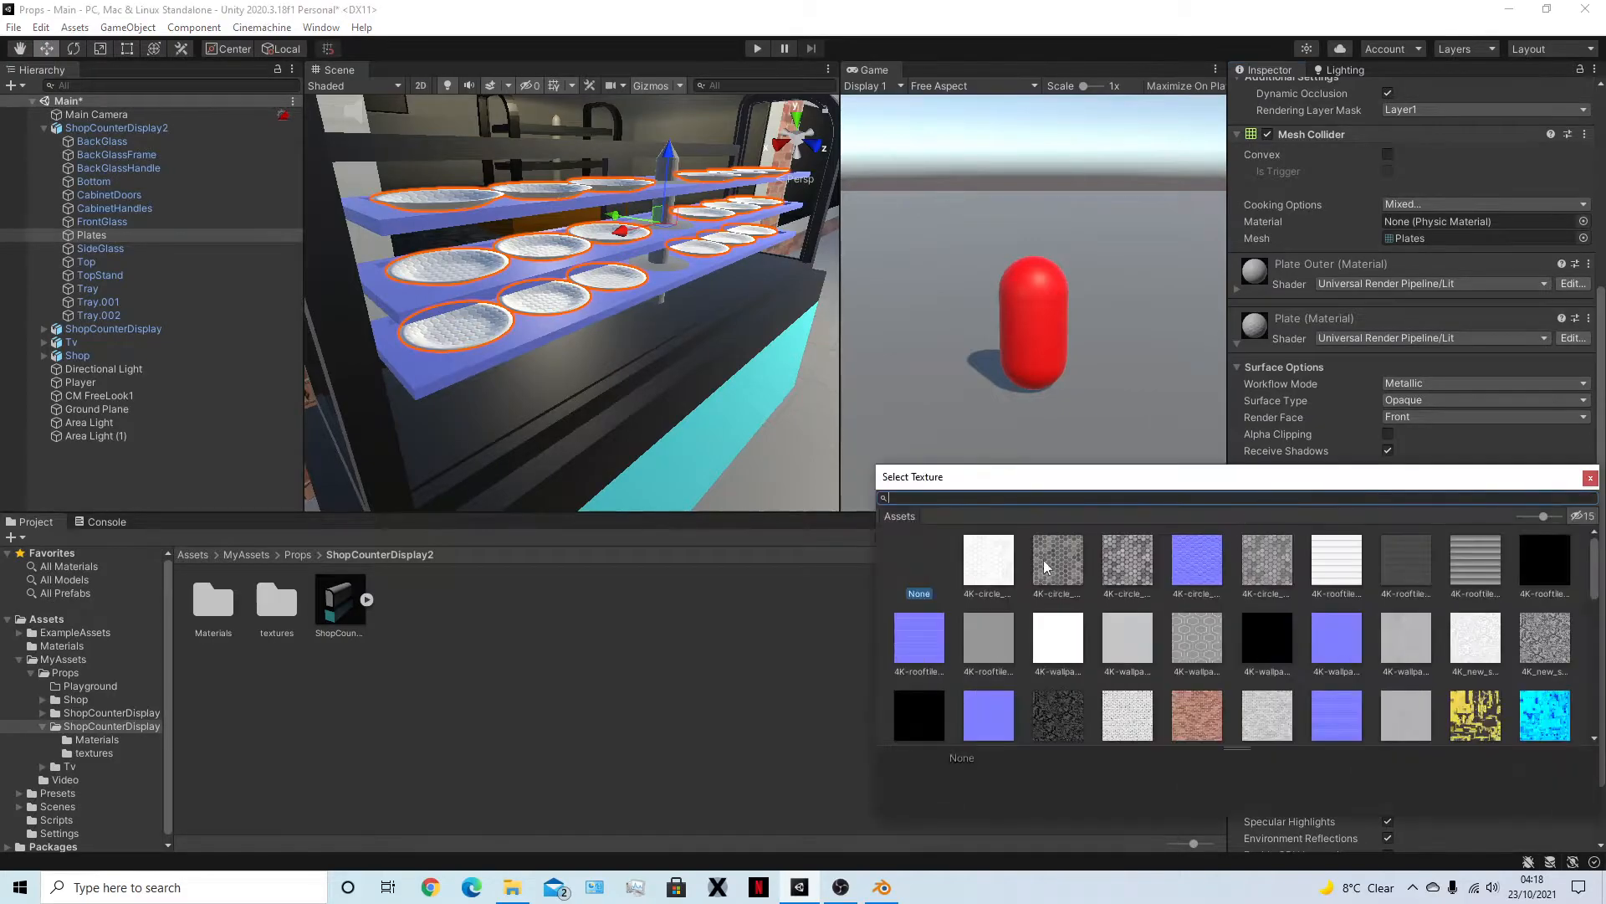
click(1059, 561)
drag(1171, 484, 626, 388)
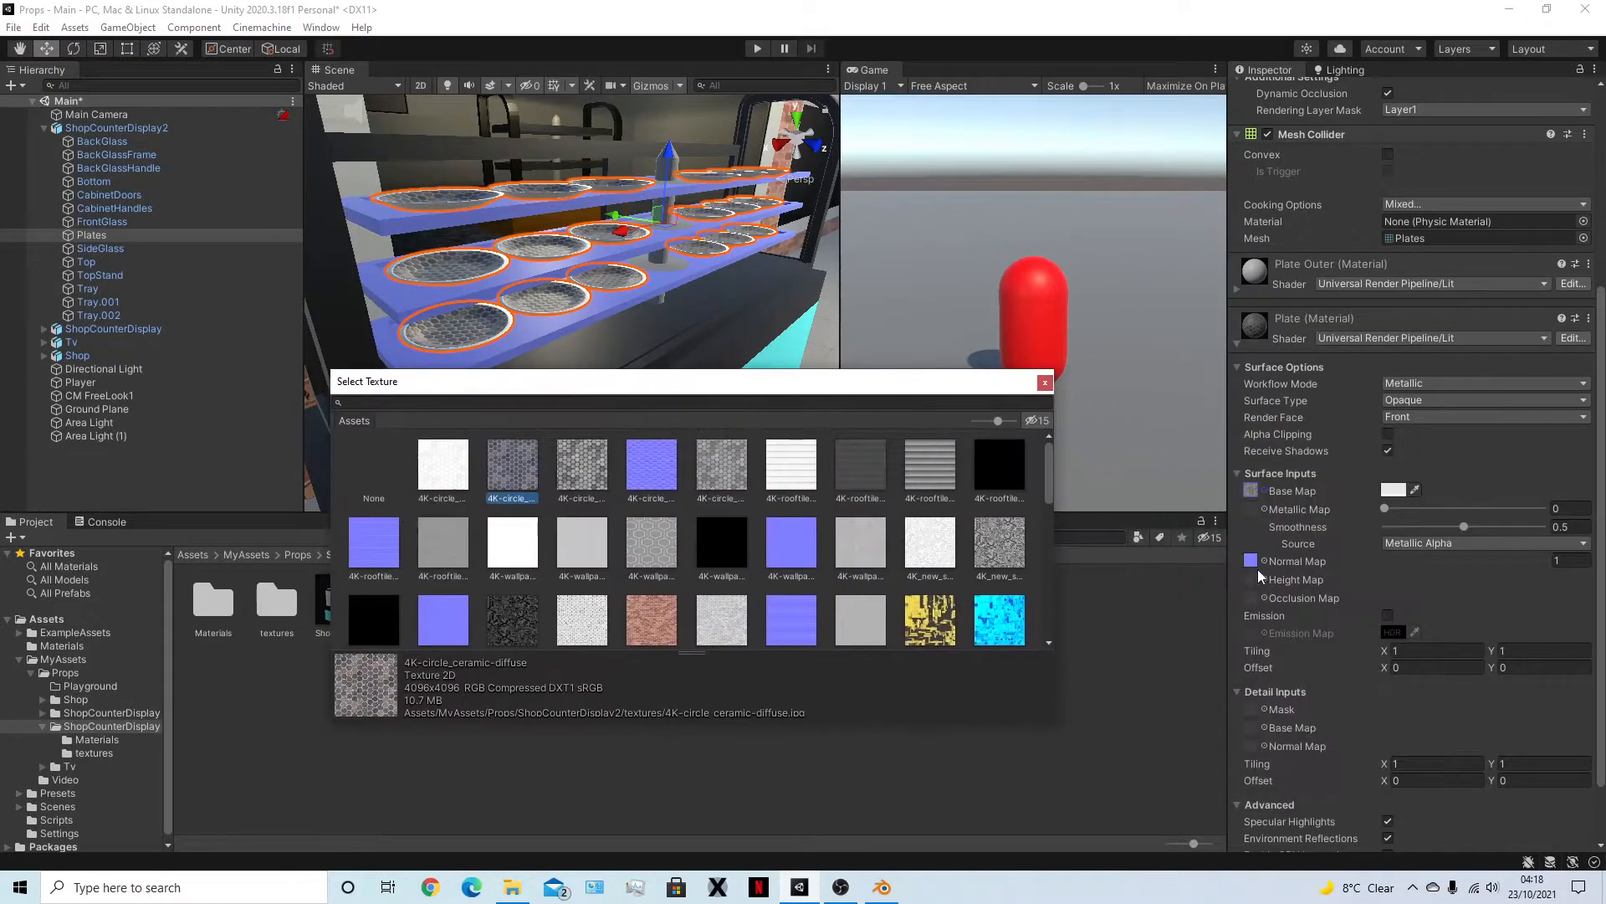
Assign 4K-circle_ceramic-displacement as the Plate material's height map and 4K-circle_ceramic-ao as its occlusion map
click(1265, 579)
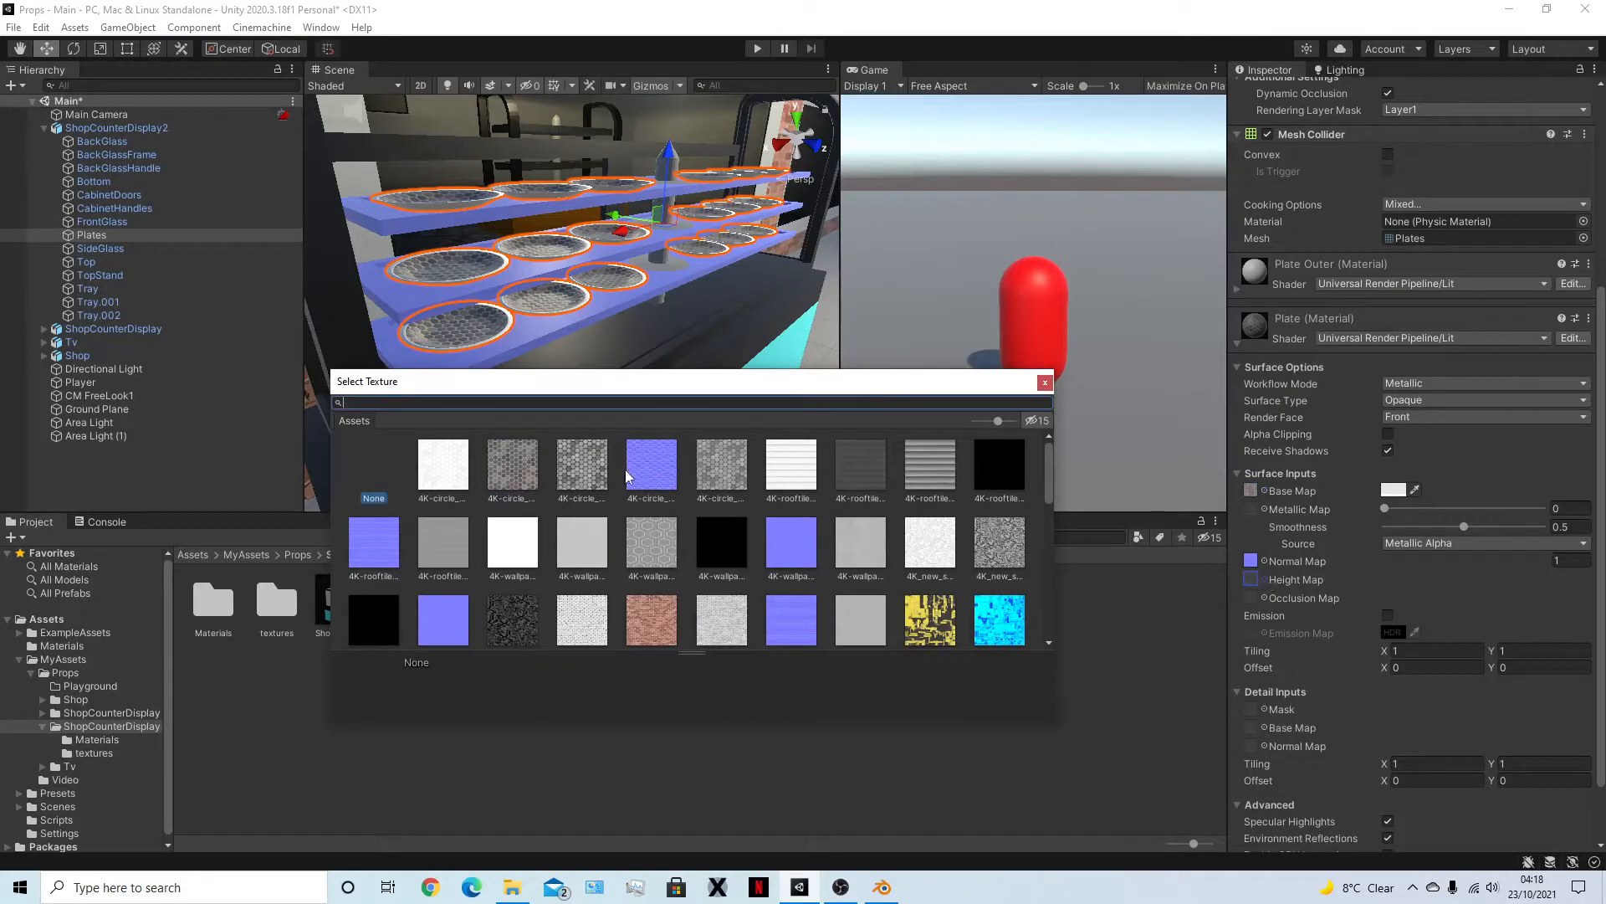
click(582, 470)
click(1266, 598)
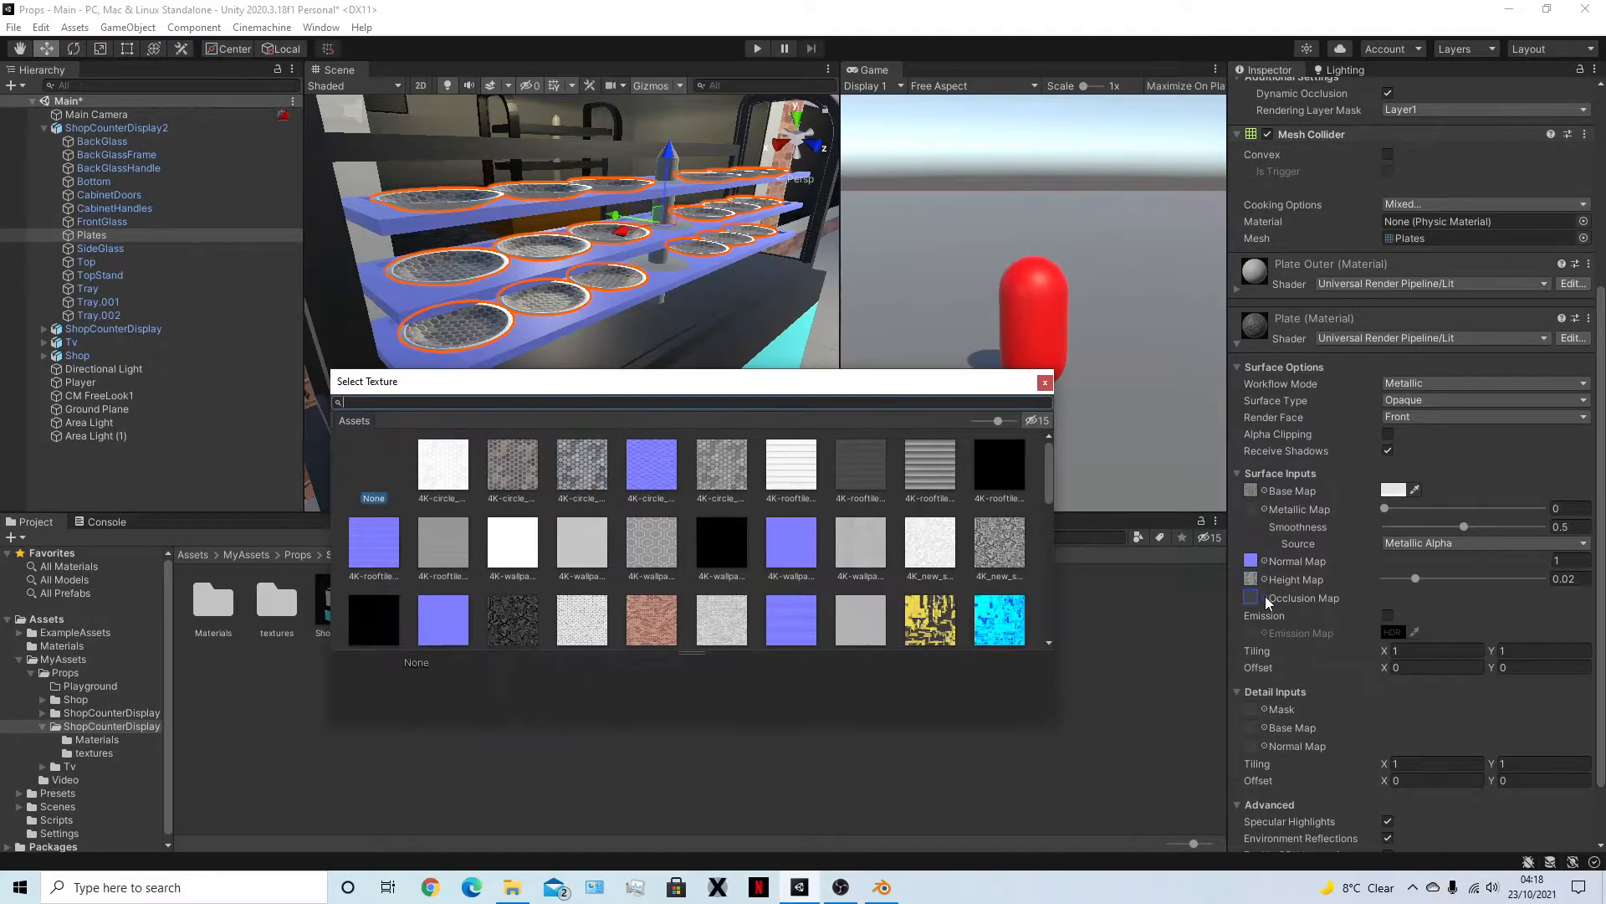
click(436, 464)
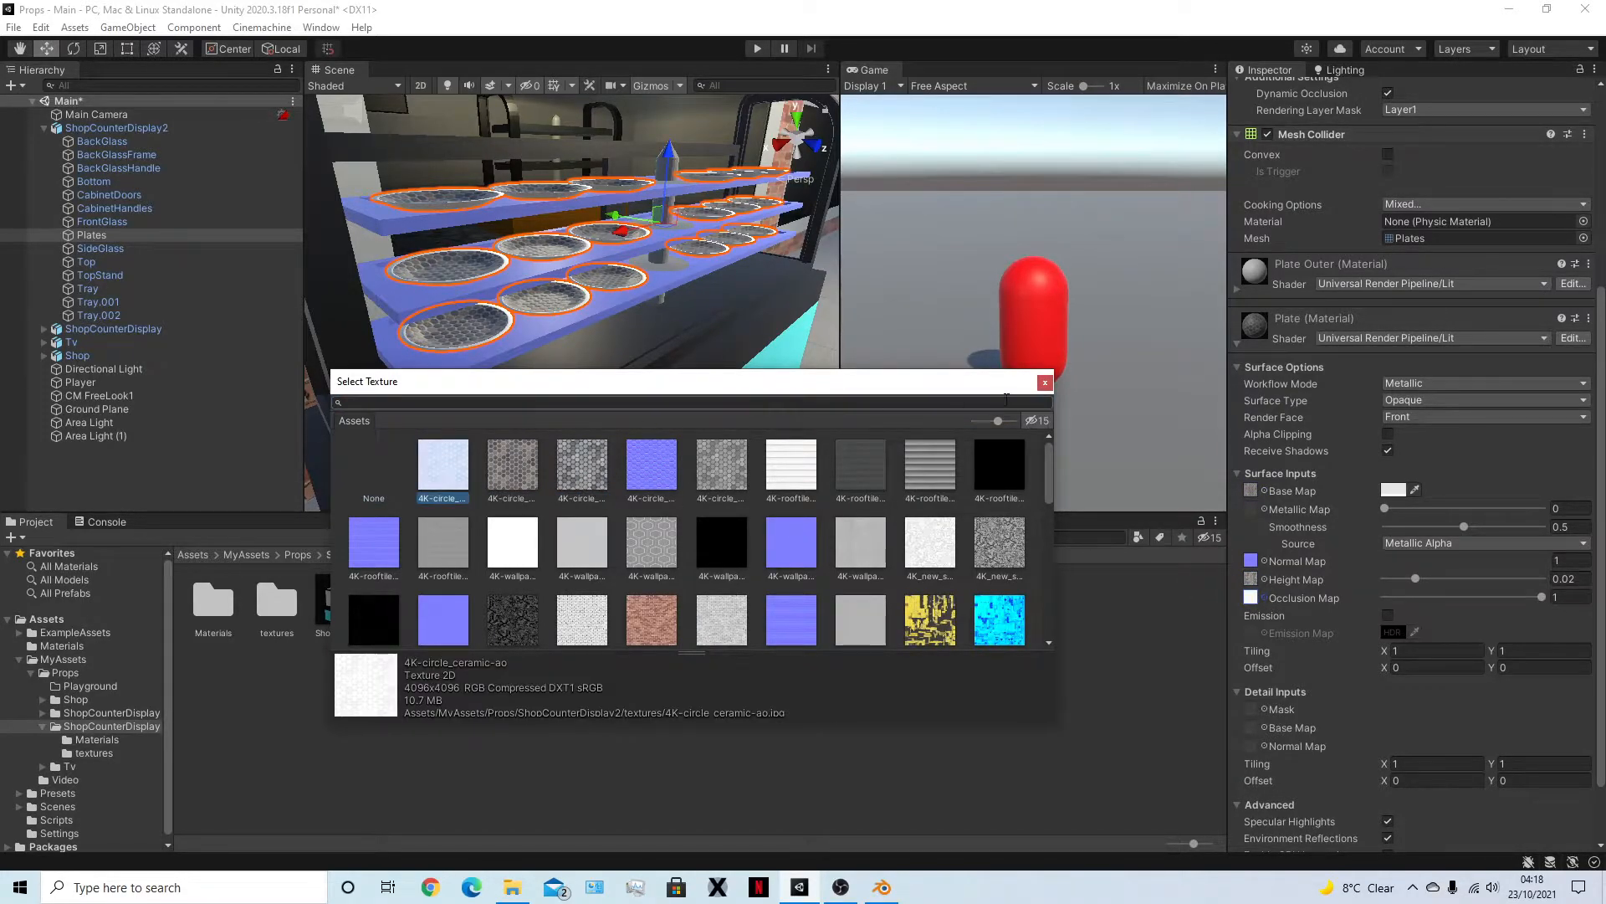
click(1046, 384)
Inspect the textured plates of ShopCounterDisplay2 up close and save the scene
scroll(555, 322, up, 5)
mouse_move(555, 320)
middle_down()
mouse_move(594, 340)
mouse_move(568, 294)
mouse_move(556, 314)
middle_up()
scroll(555, 314, up, 4)
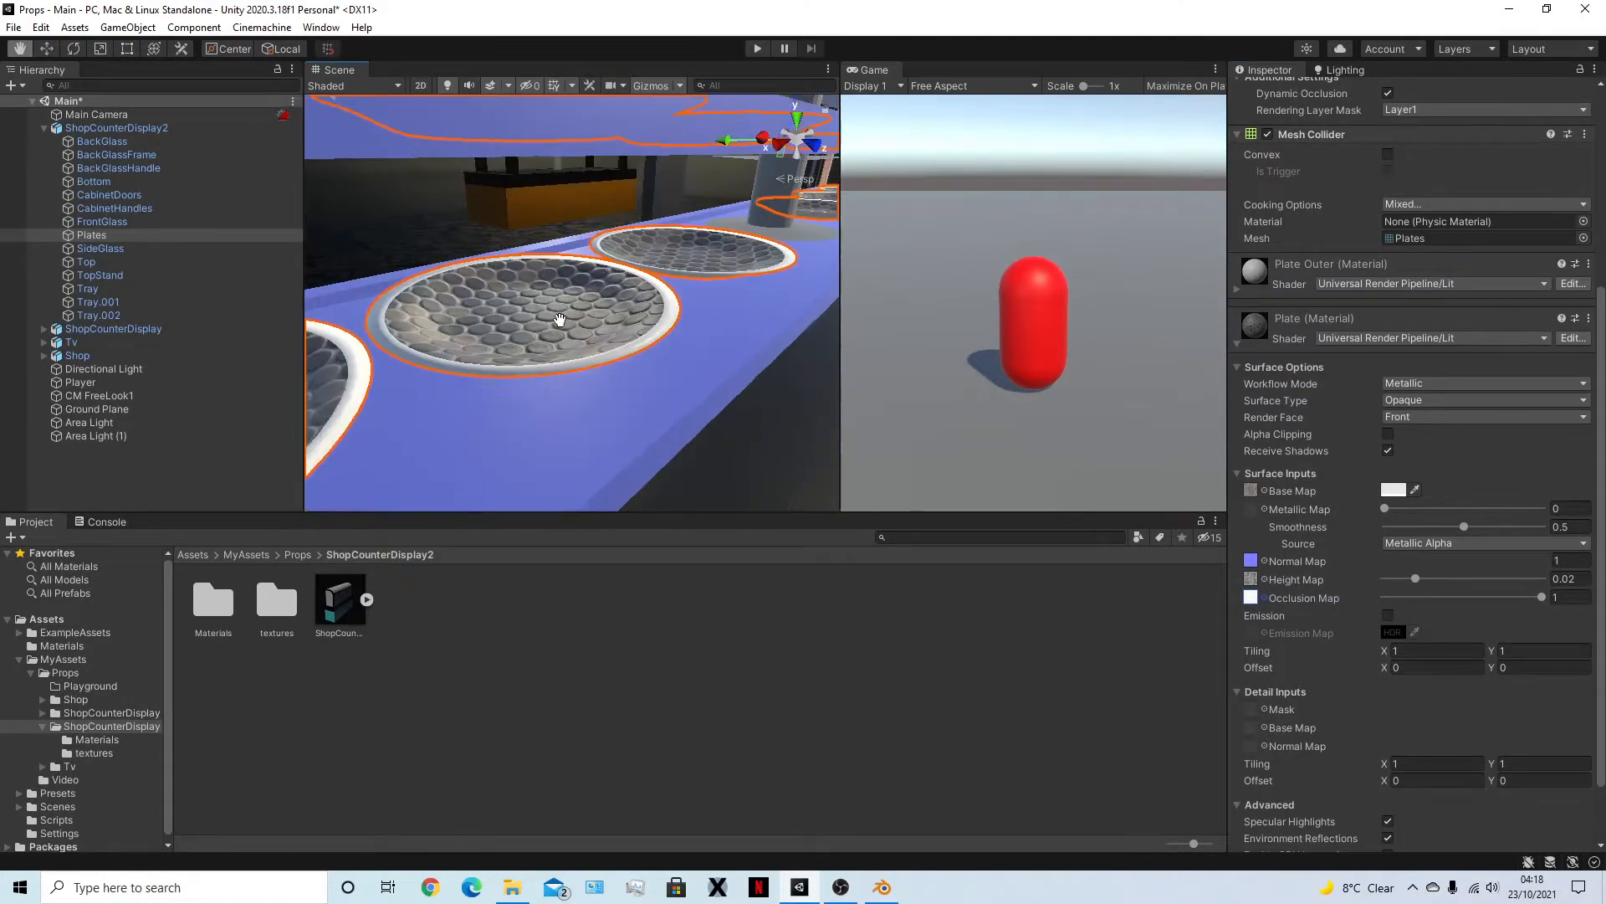
scroll(560, 326, down, 4)
scroll(559, 318, up, 8)
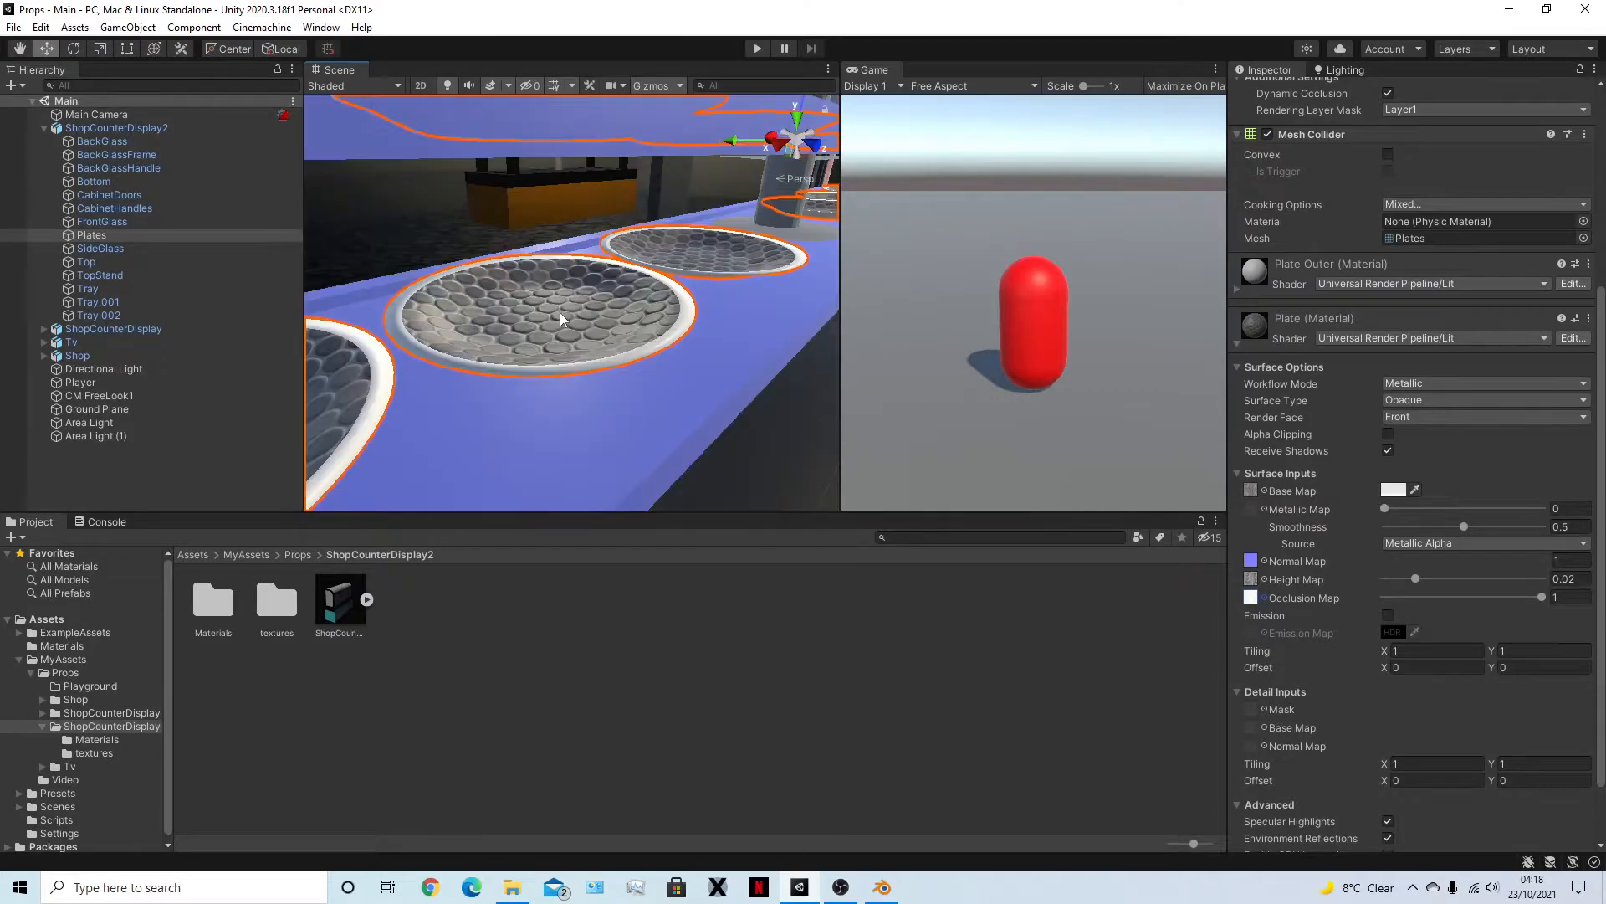
scroll(561, 318, down, 8)
key(ctrl+s)
scroll(631, 304, down, 8)
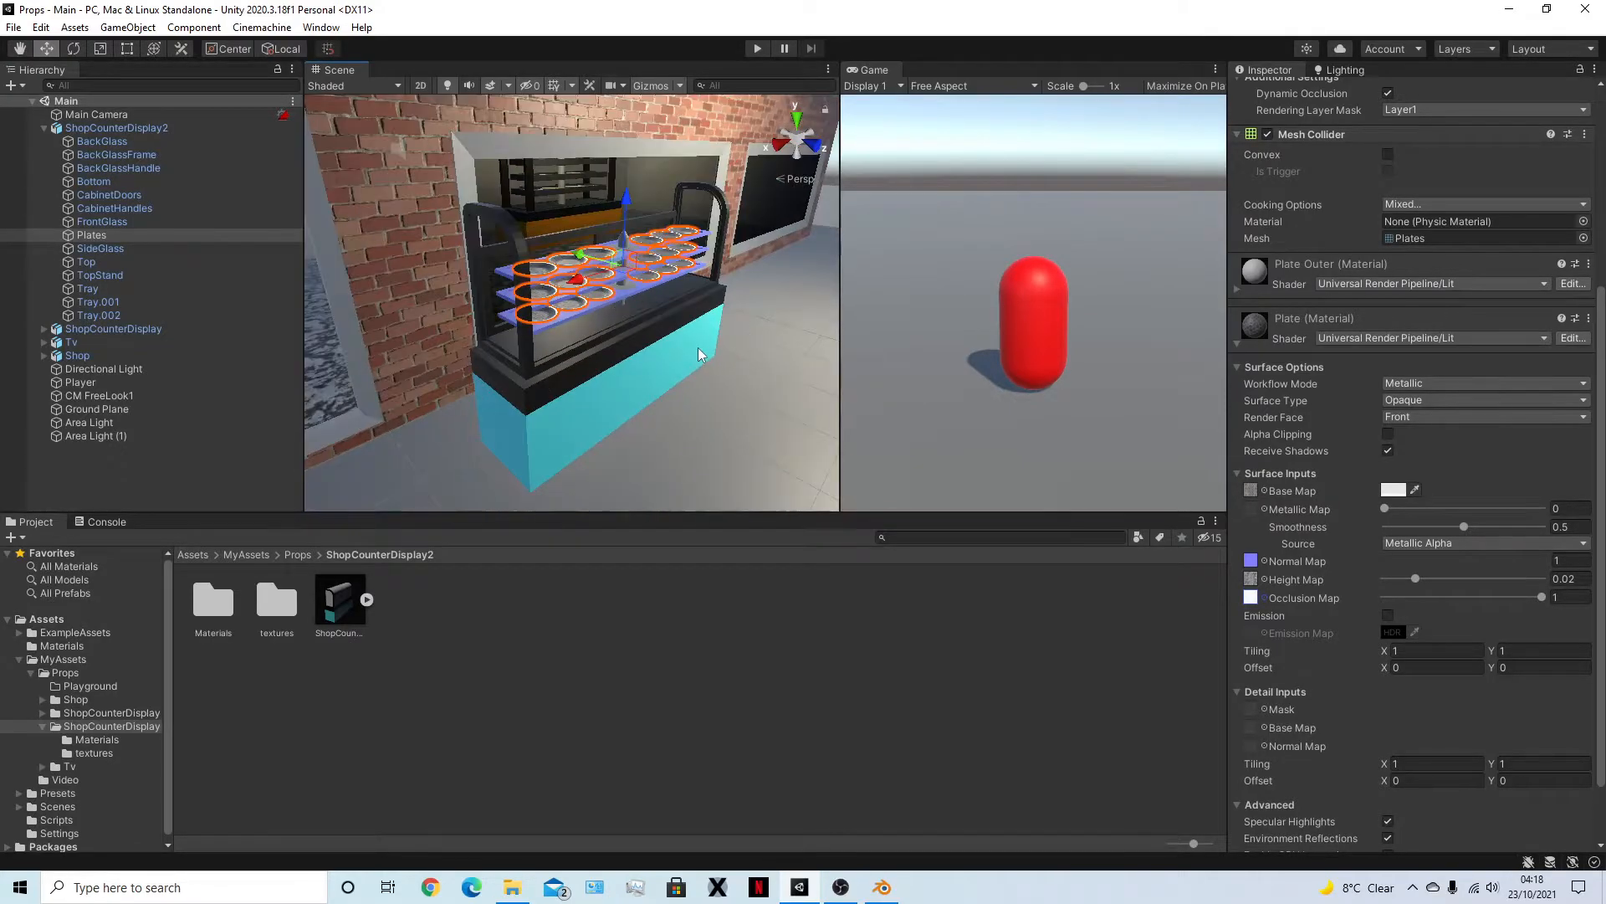
Move the whole ShopCounterDisplay2 along the Z axis to about -7.02, inside the shop
click(134, 128)
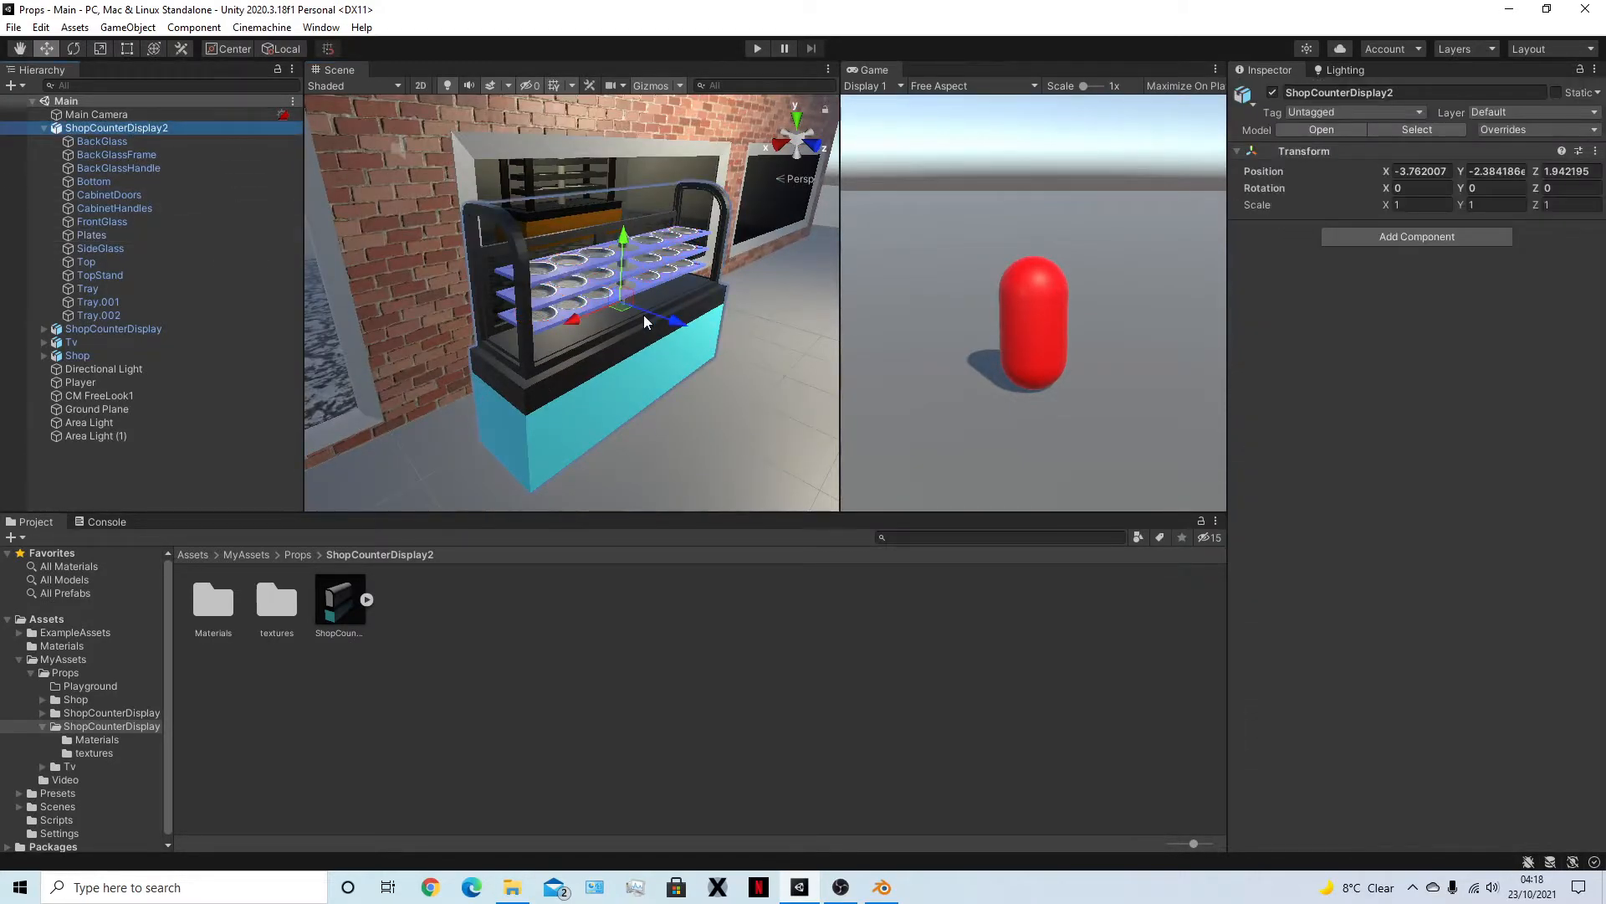
drag(670, 323, 394, 261)
middle_drag(393, 261, 500, 308)
scroll(700, 325, up, 6)
scroll(500, 308, up, 2)
middle_drag(350, 318, 553, 239)
scroll(553, 239, up, 4)
scroll(553, 239, up, 5)
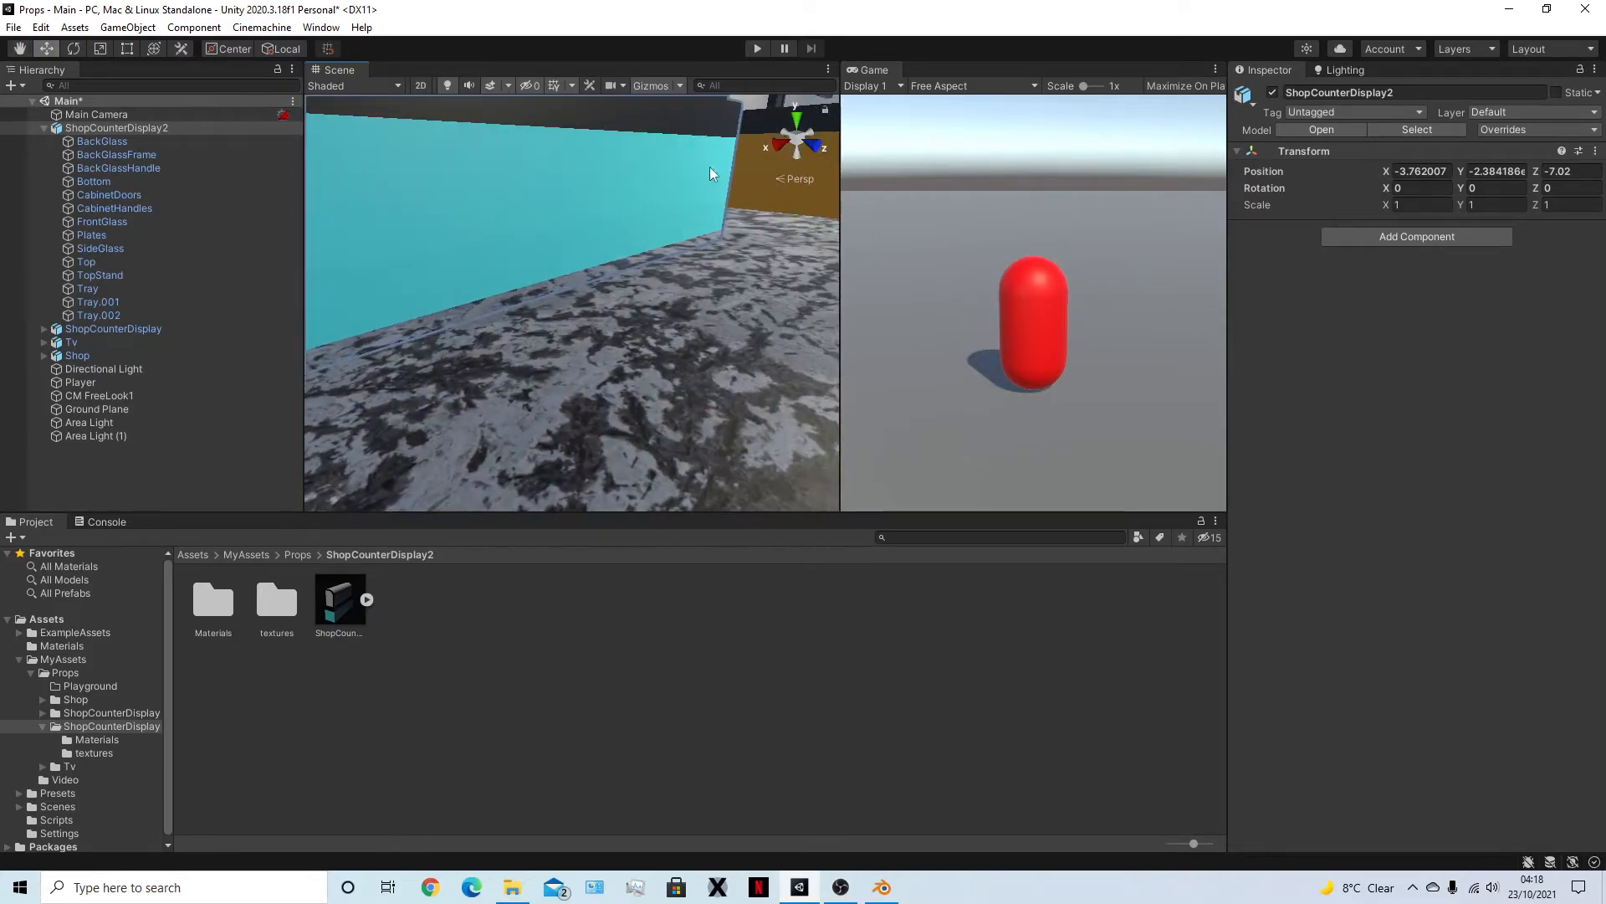
Raise the whole ShopCounterDisplay2 along the Y axis to 0.12 so it sits on the shop floor
click(815, 146)
scroll(642, 262, down, 3)
middle_drag(642, 261, 663, 235)
click(491, 167)
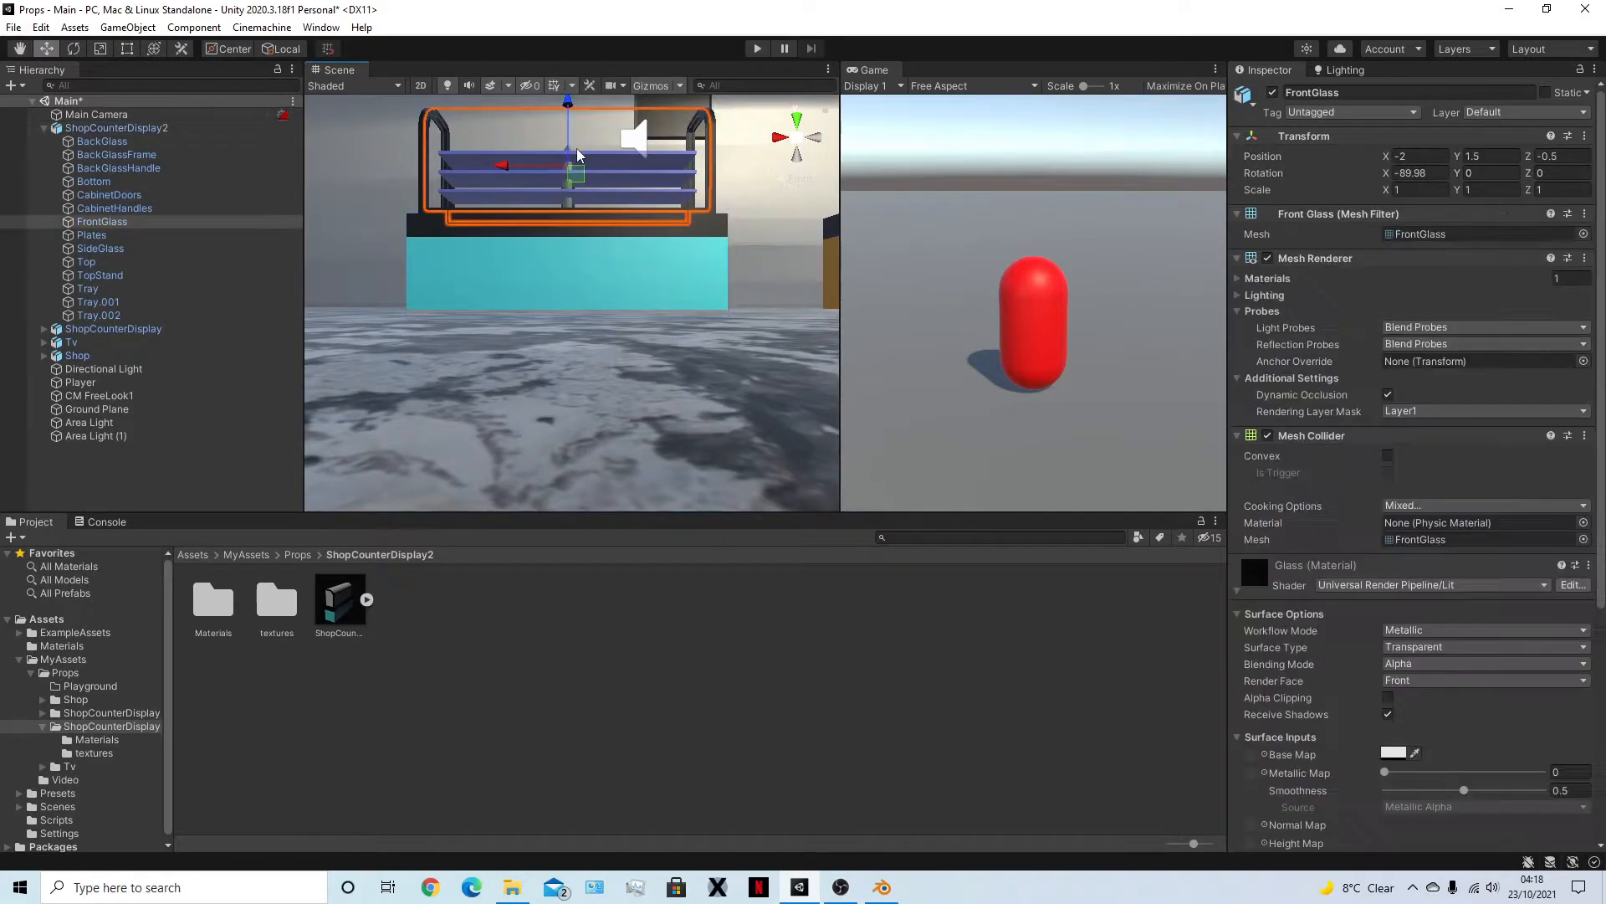
click(153, 141)
click(154, 128)
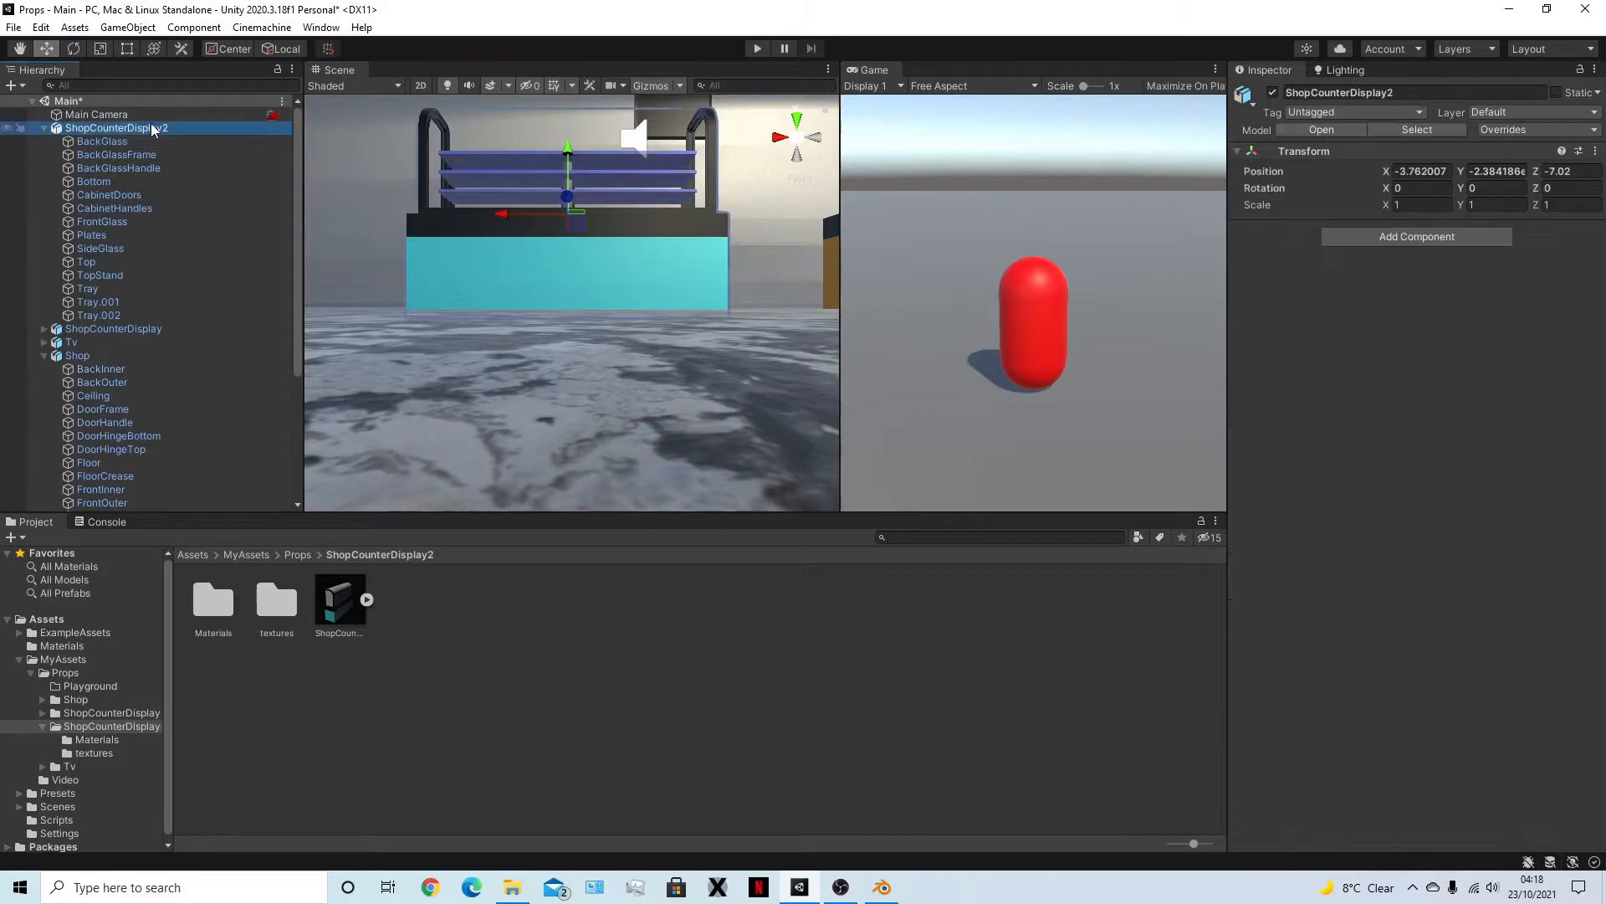
mouse_move(573, 137)
mouse_down()
mouse_move(567, 165)
mouse_move(580, 147)
mouse_up()
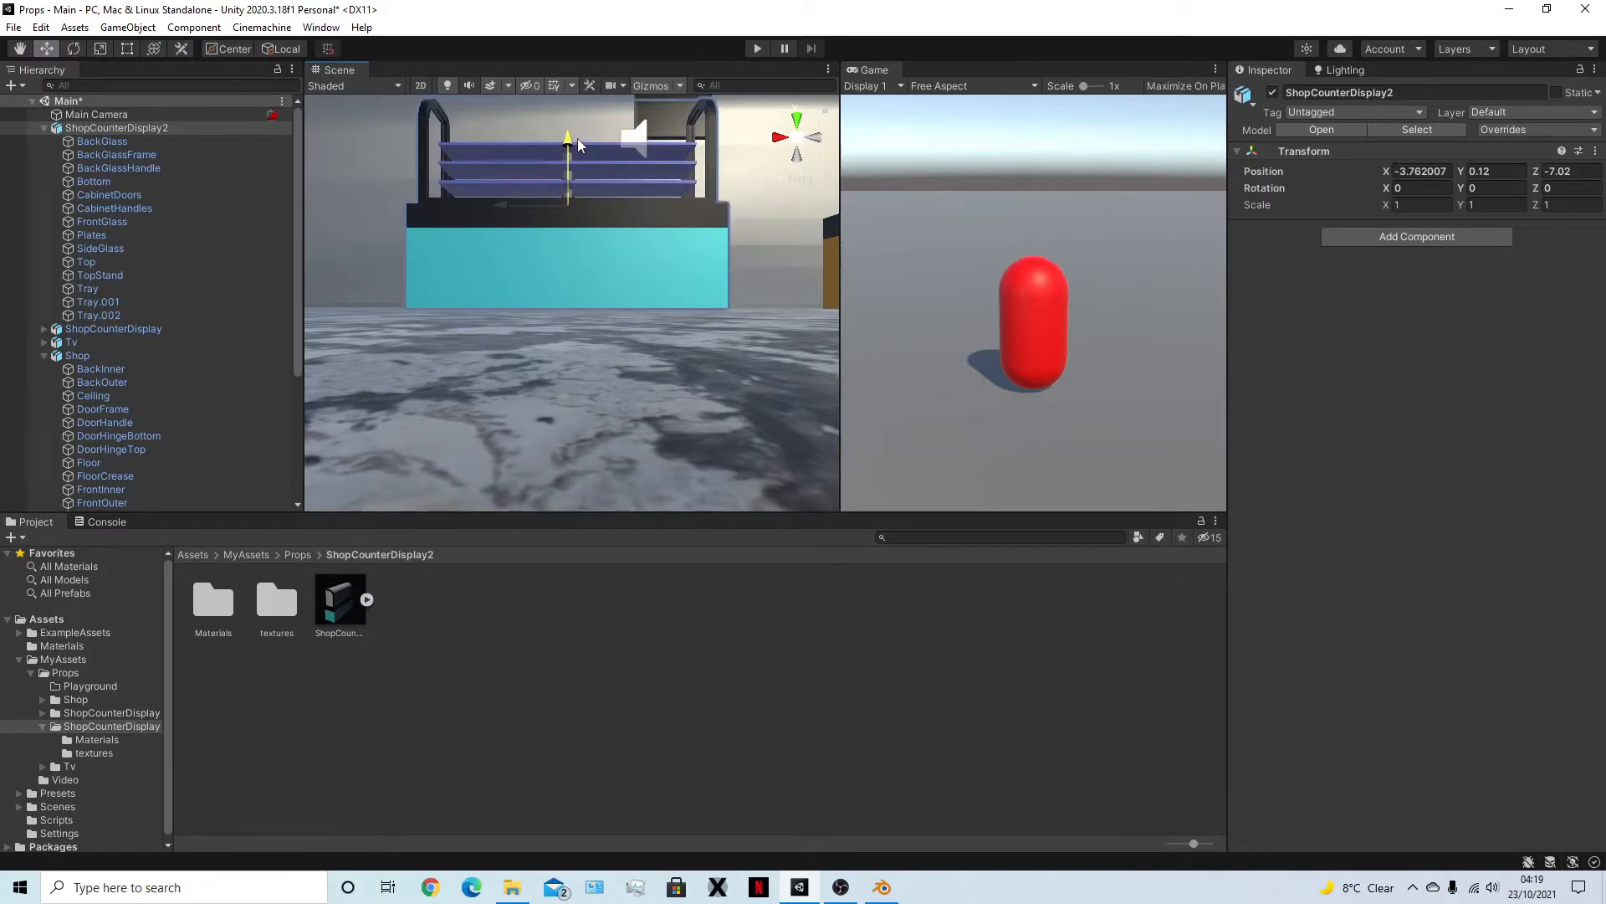
Examine how ShopCounterDisplay2 stands on the shop floor, from close up and from outside the shop
scroll(574, 329, down, 2)
scroll(575, 306, up, 3)
middle_drag(499, 312, 675, 401)
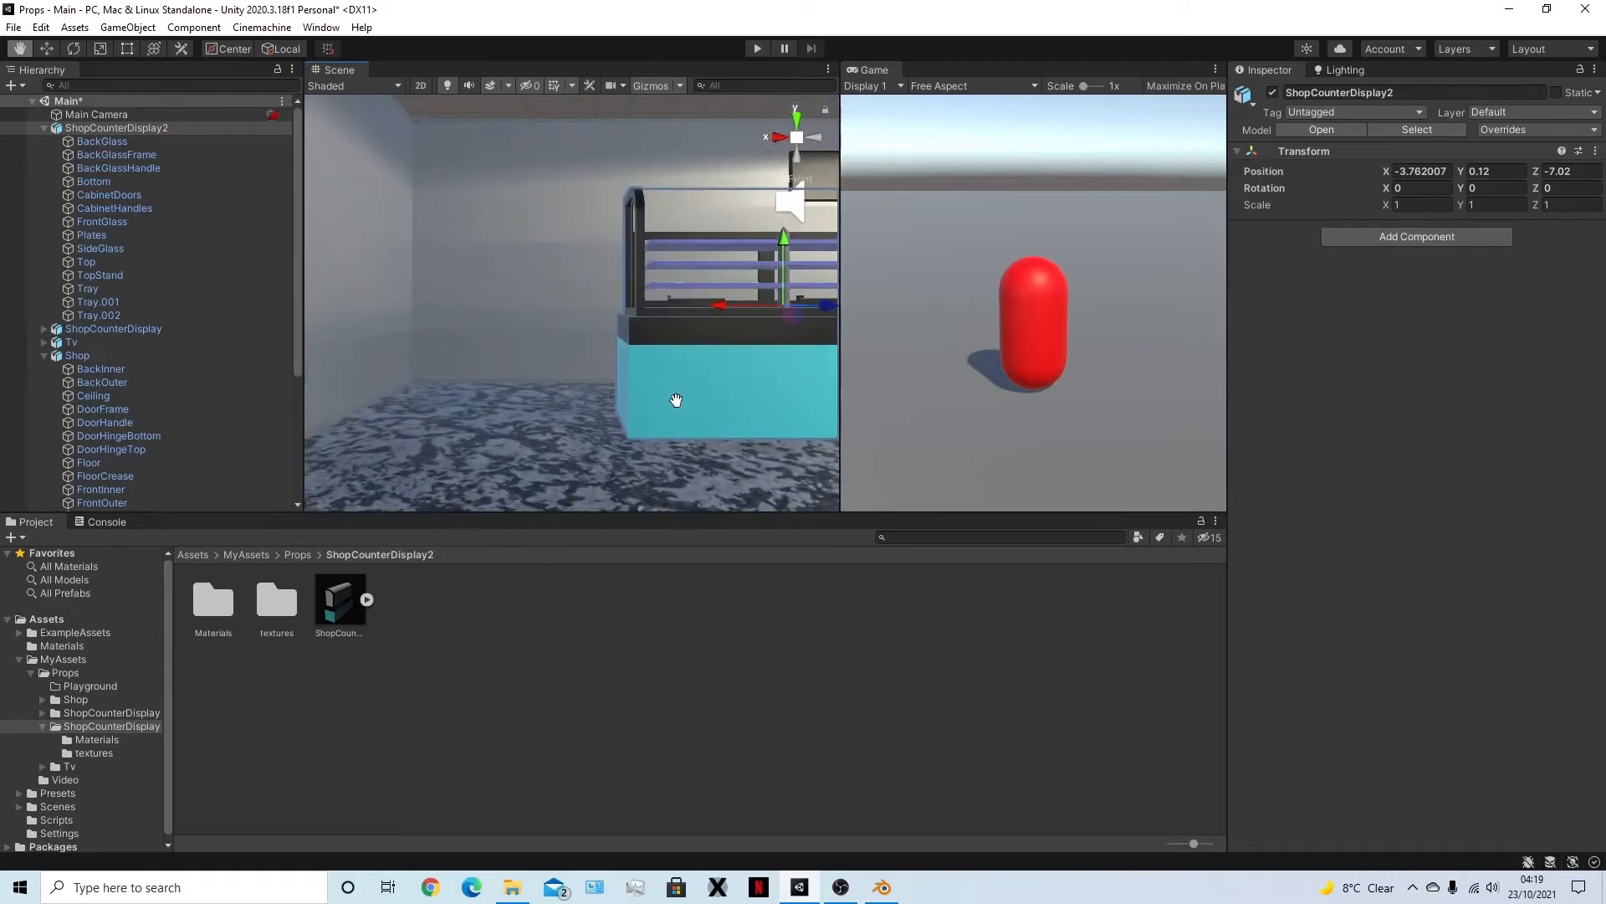
scroll(581, 341, up, 3)
middle_drag(579, 342, 677, 312)
scroll(756, 305, down, 8)
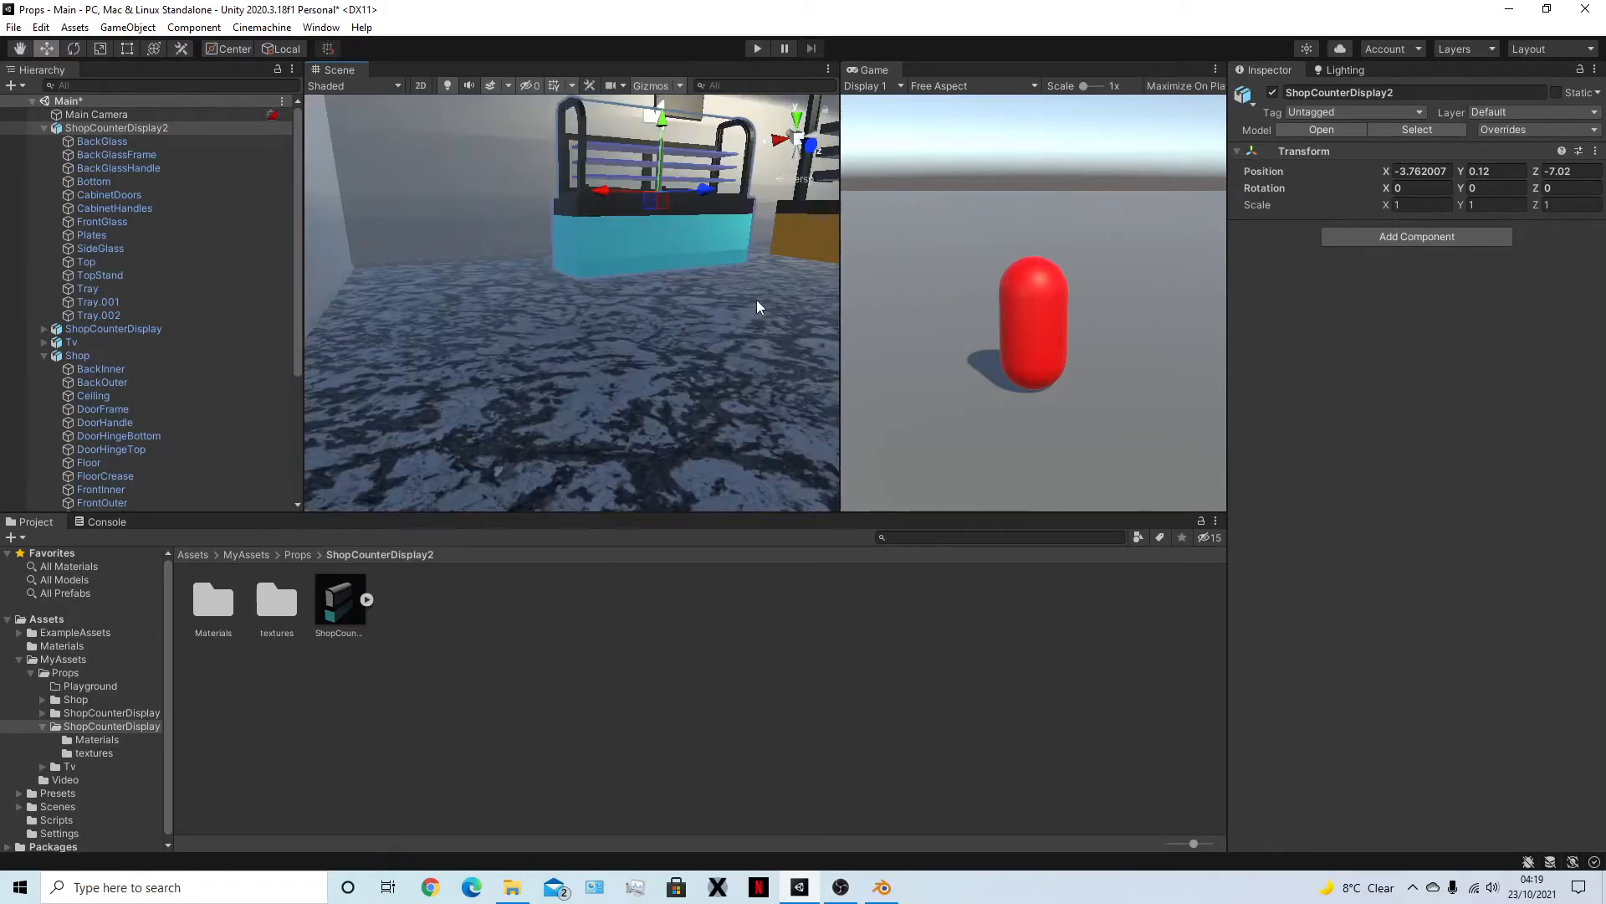
scroll(740, 311, down, 10)
click(761, 438)
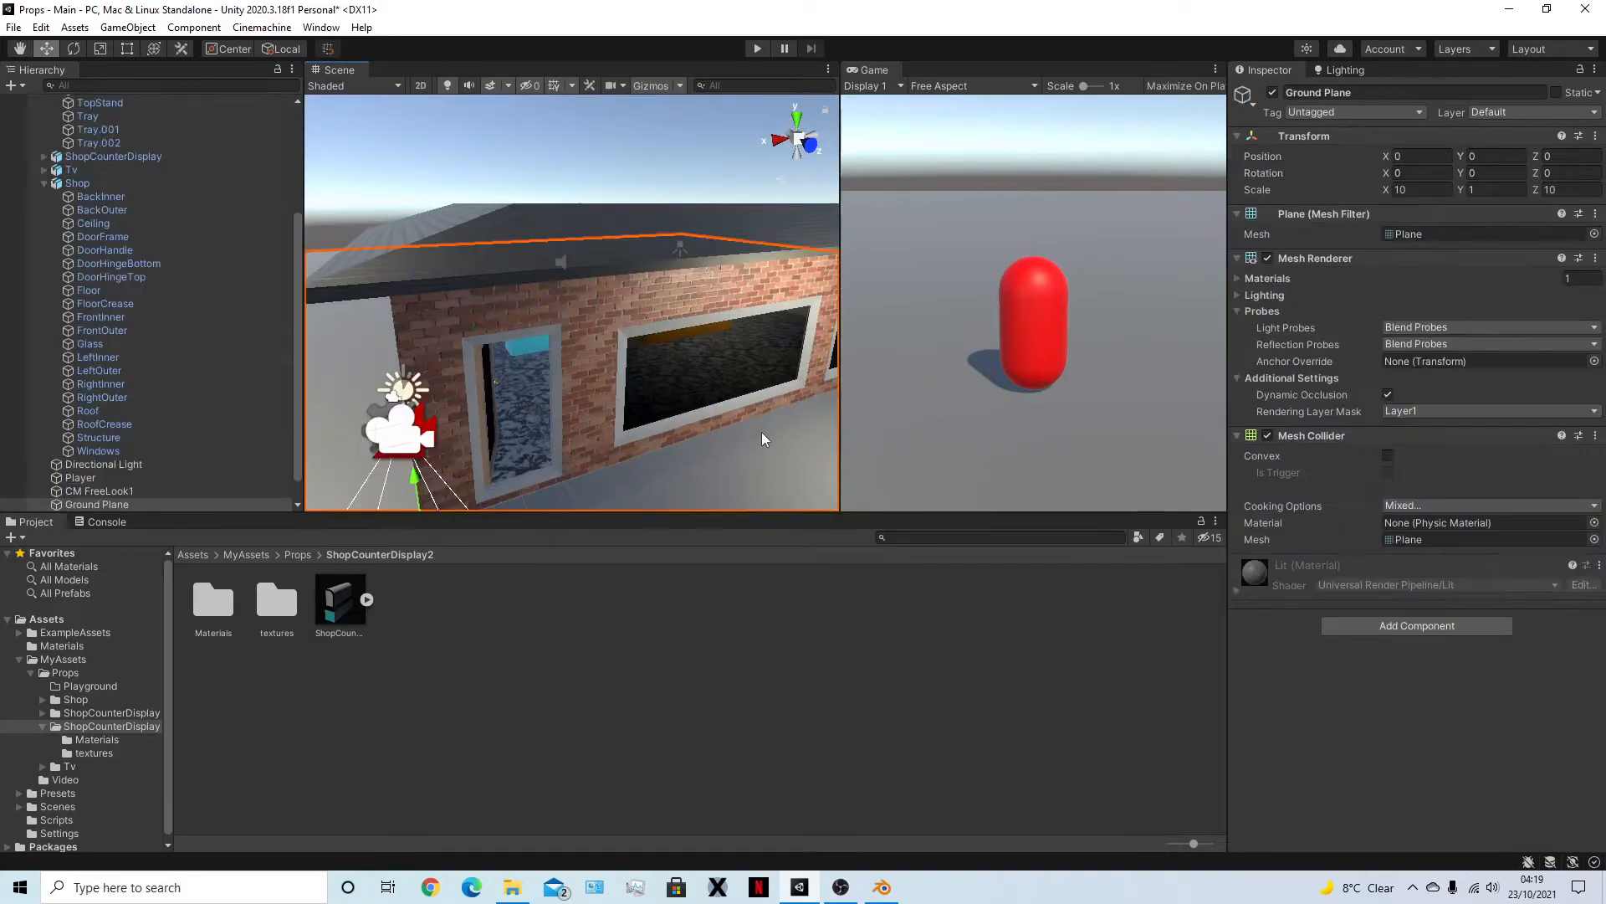
Run the game in a maximized Game view and walk the red capsule player into the shop
click(967, 347)
key(shift+space)
click(757, 48)
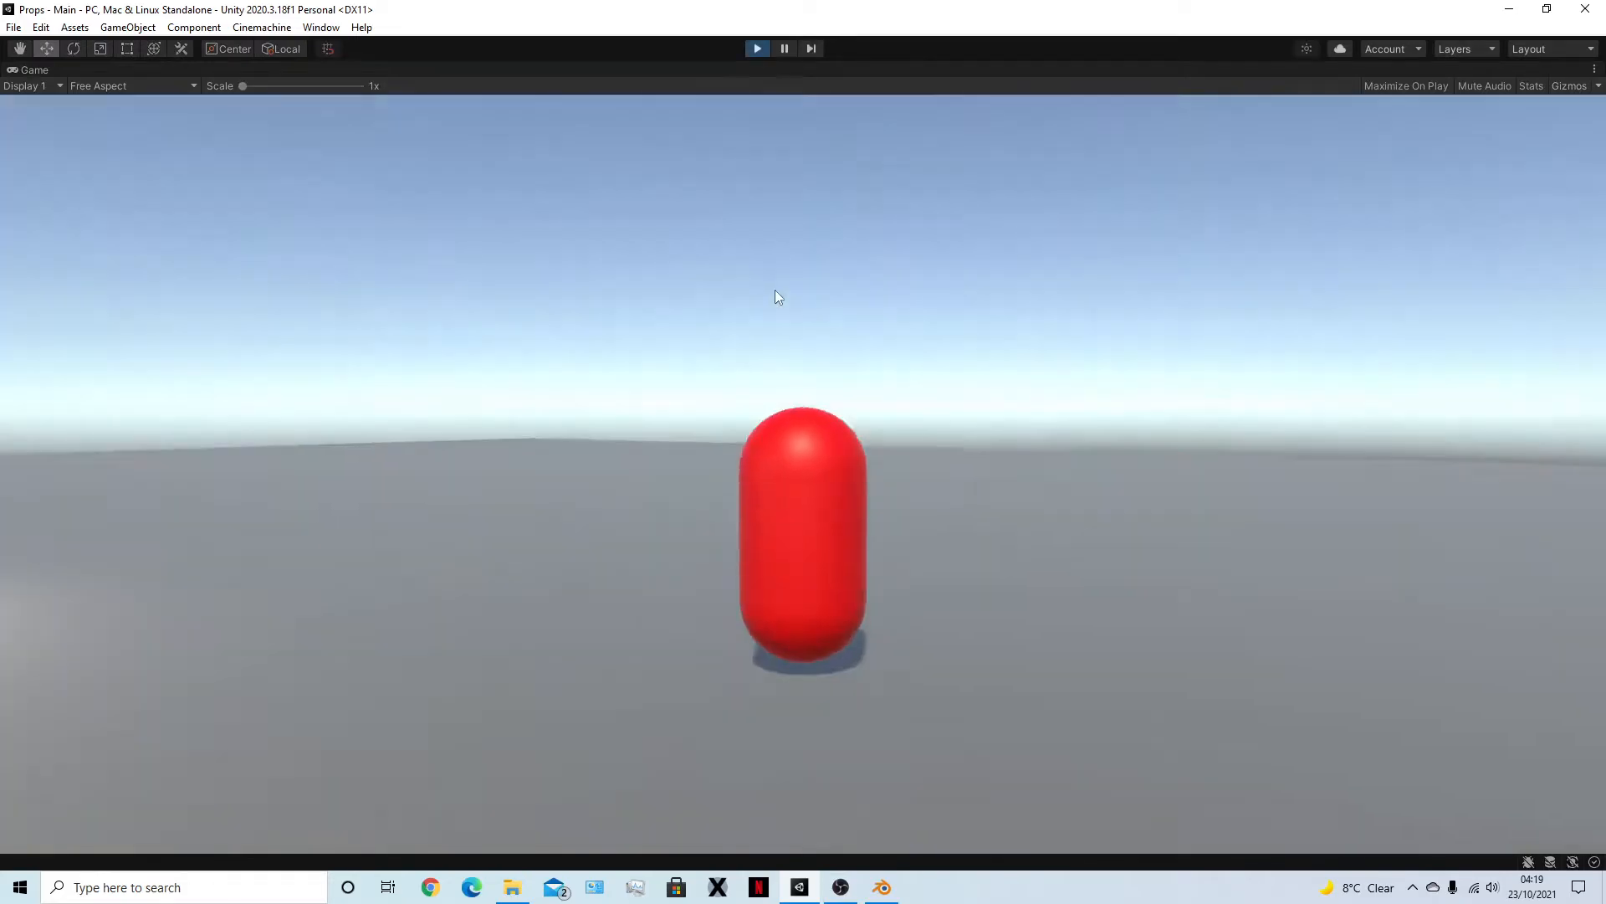
key(w)
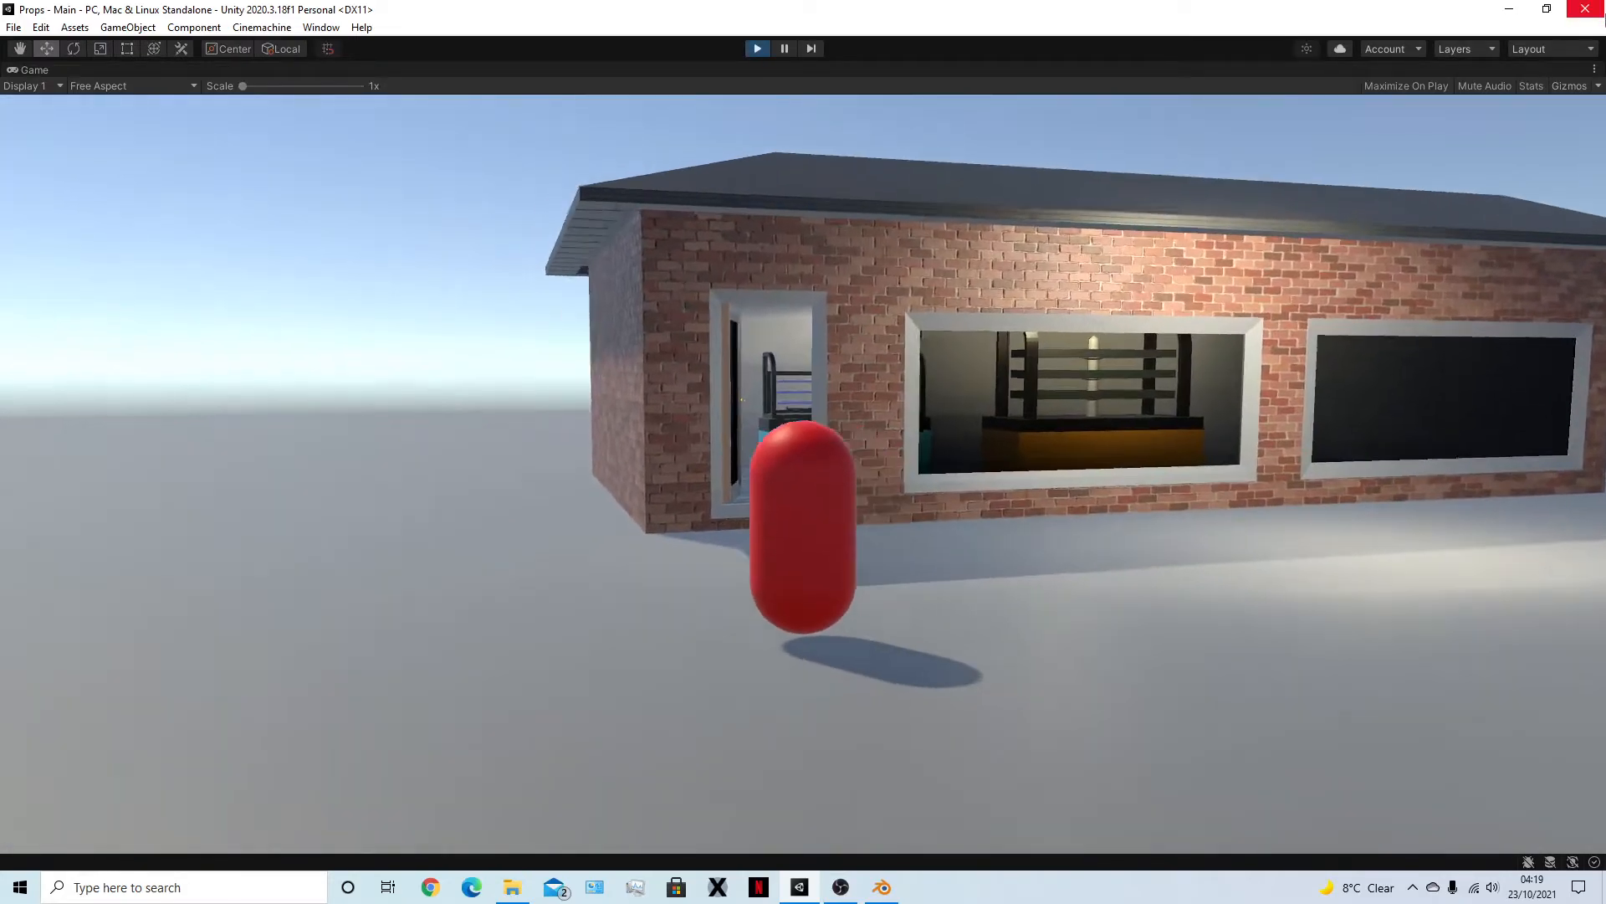
key(w)
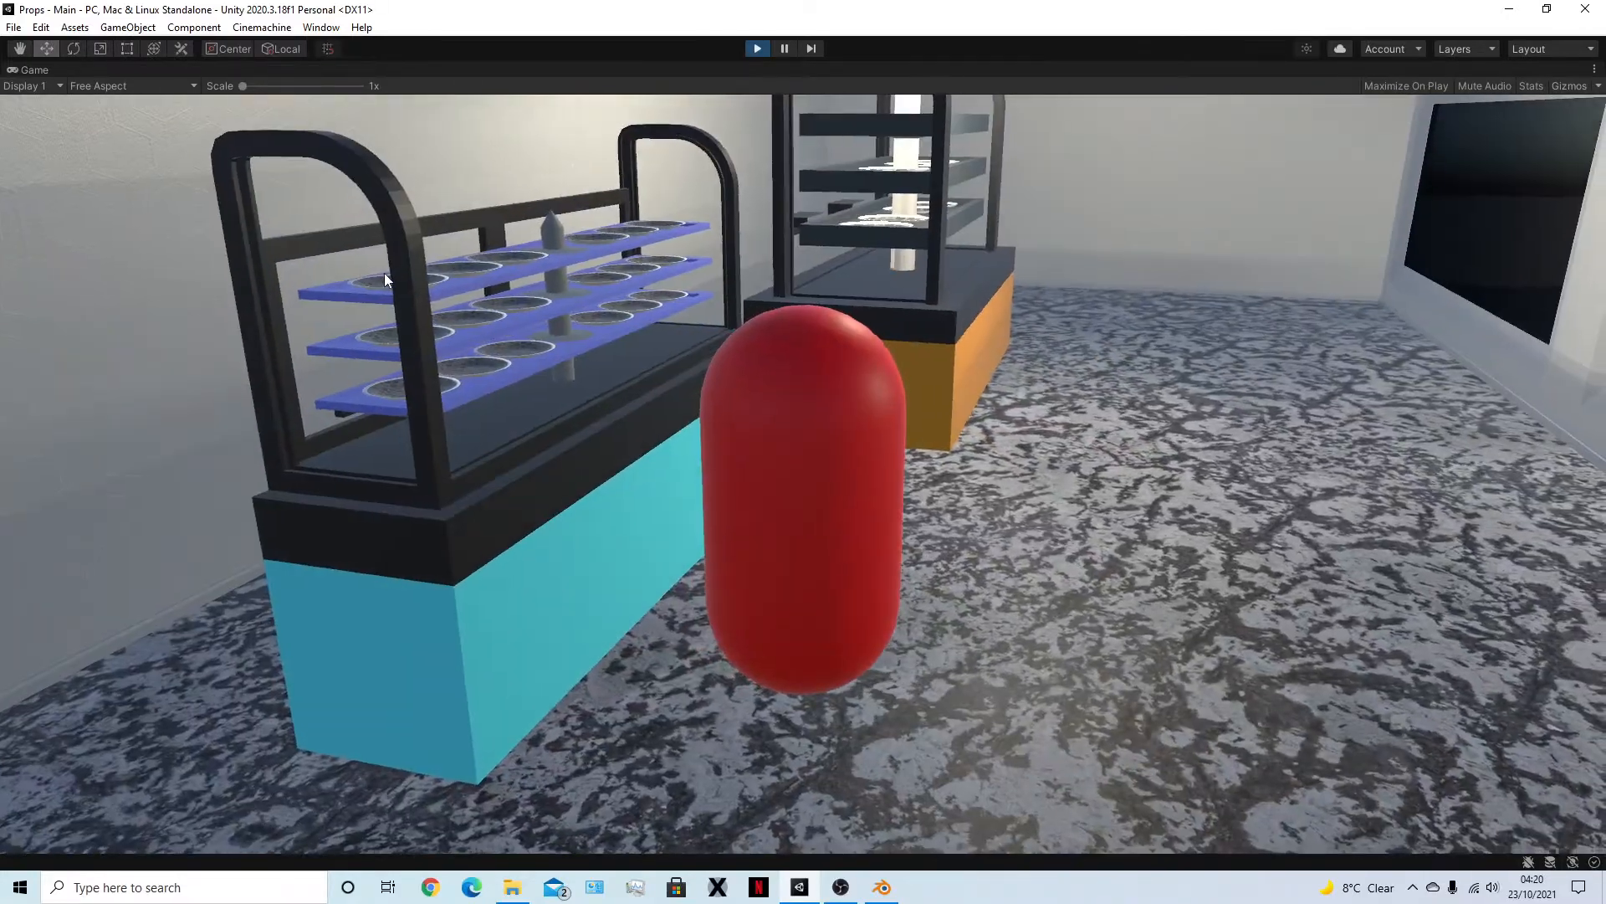
Move and jump the player around both counter displays to examine their glass and plates, and stop the game
key(d)
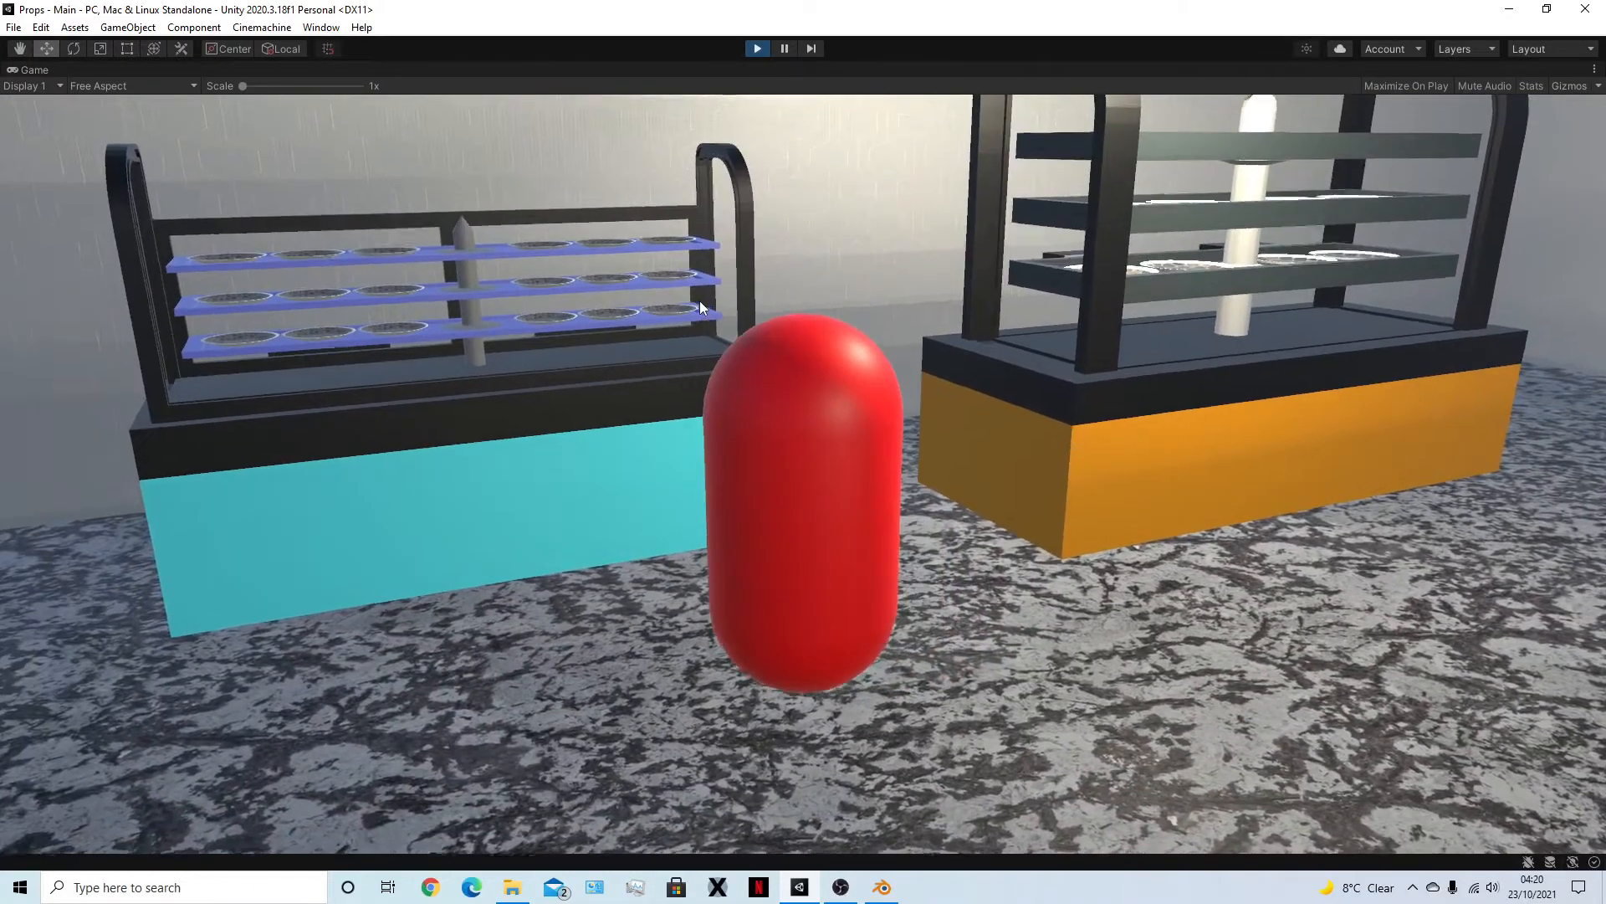
key(space)
key(w)
key(a)
key(s)
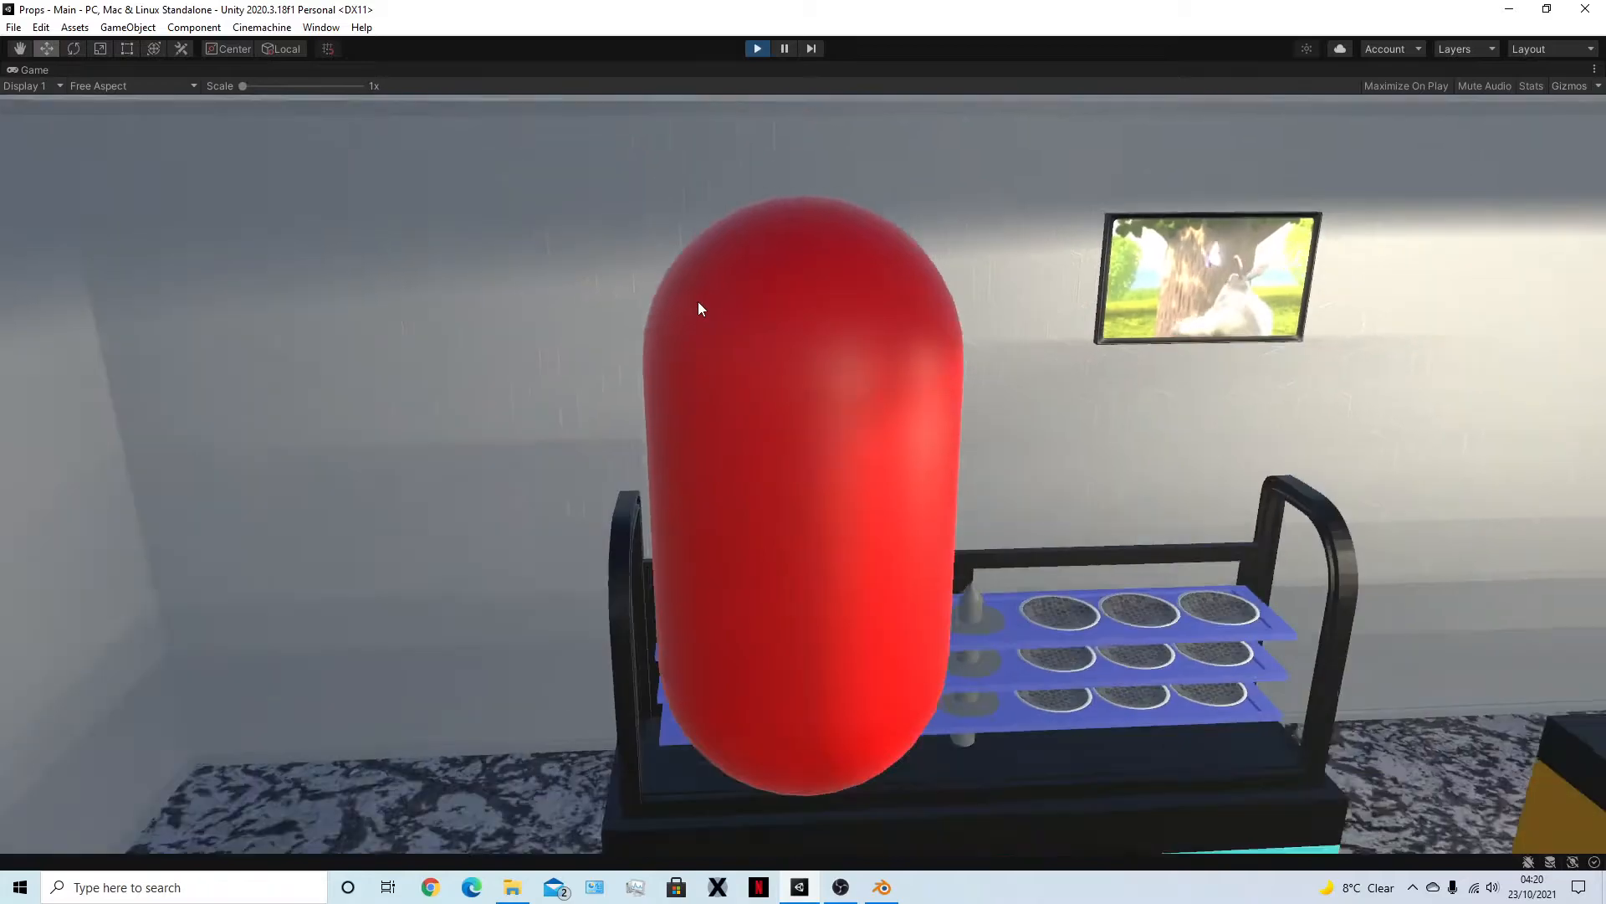
key(a)
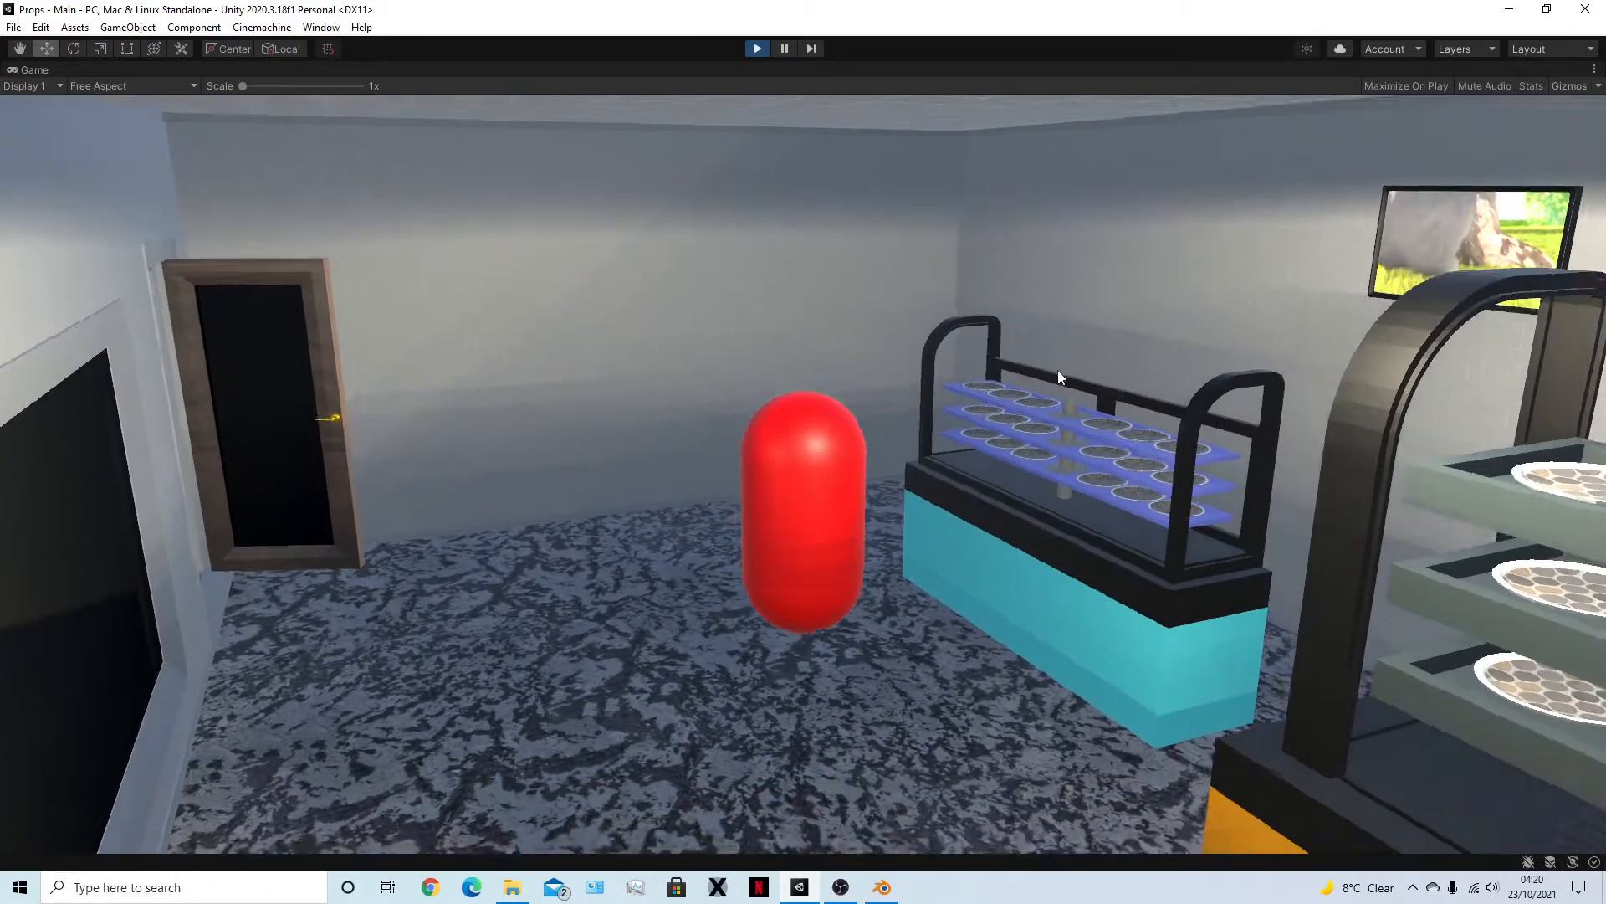
key(d)
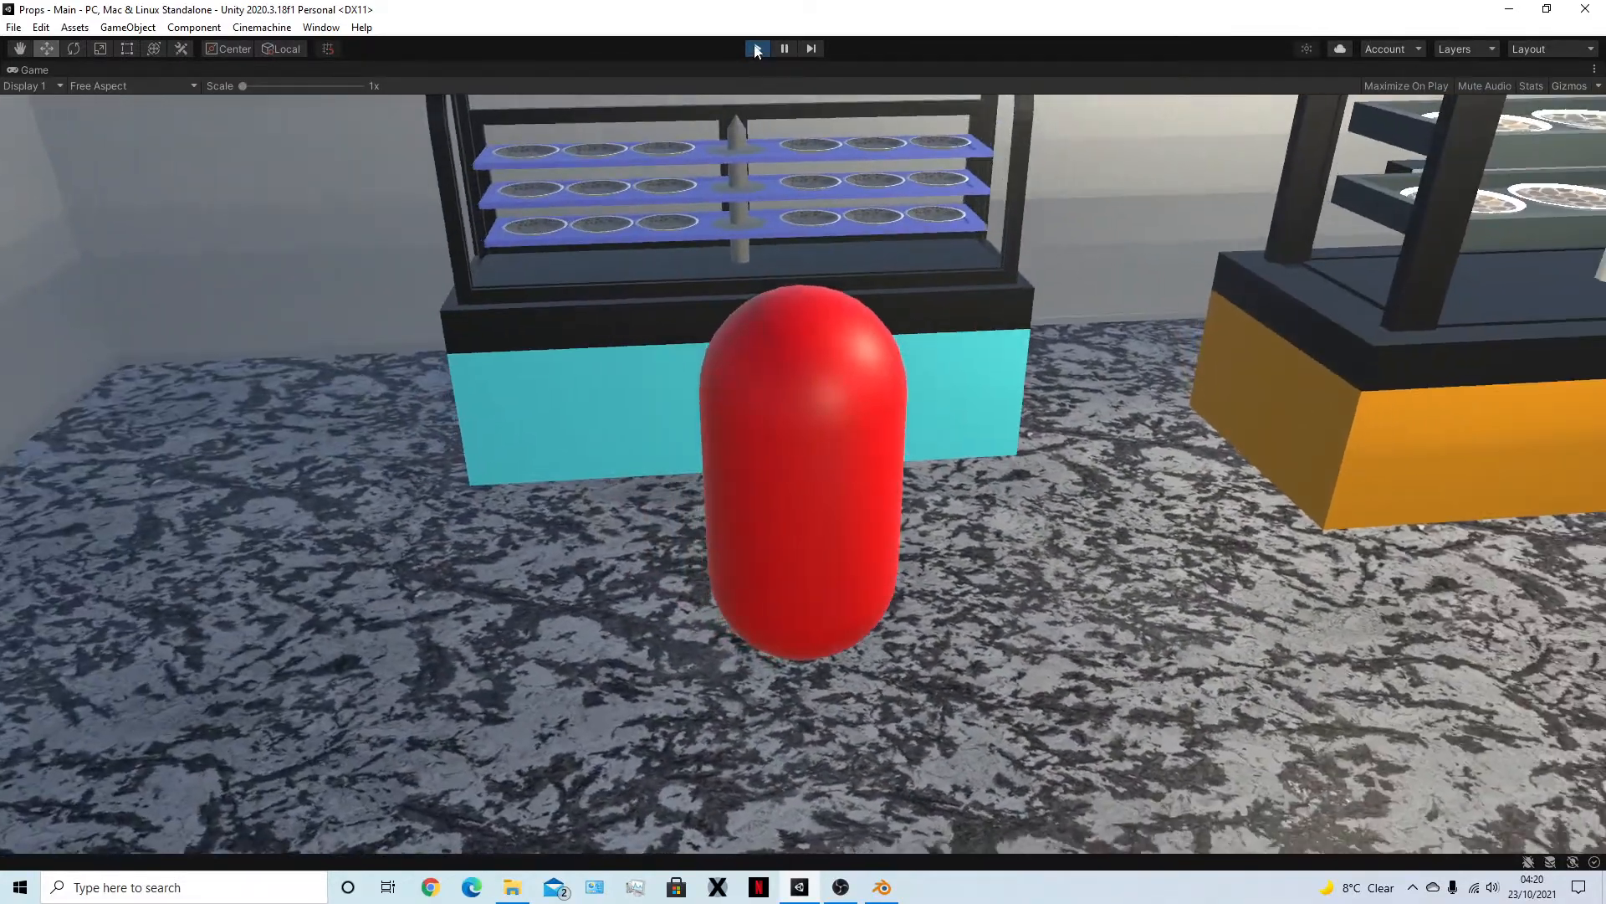
click(757, 49)
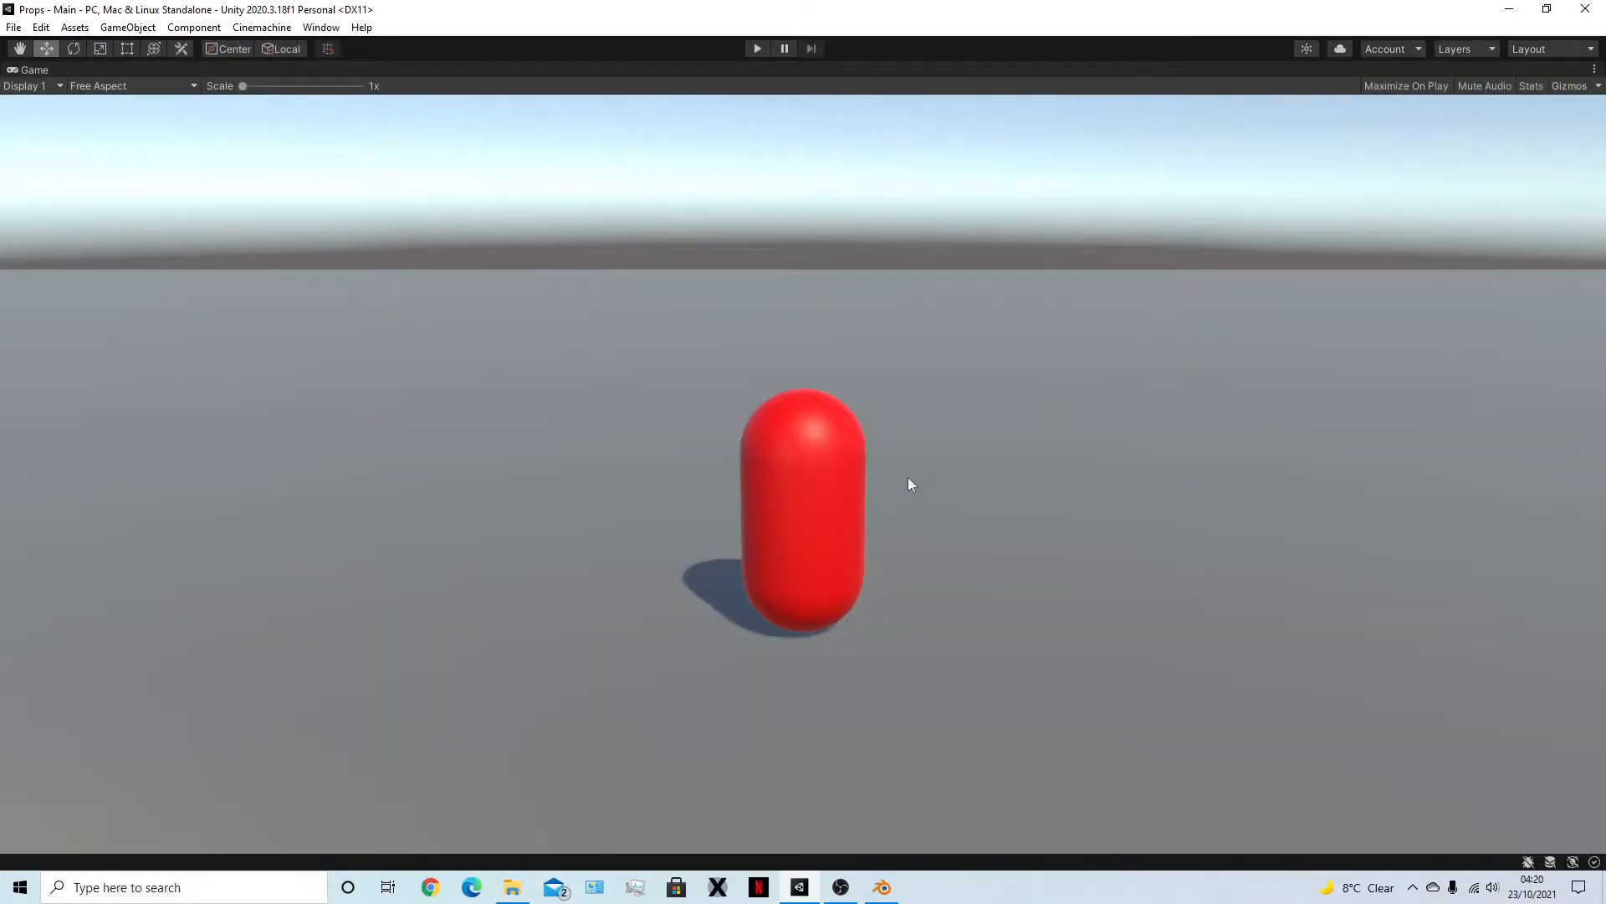
Restore the editor layout and set the blending mode of the Glass material on ShopCounterDisplay2's FrontGlass to Premultiply
scroll(130, 205, up, 5)
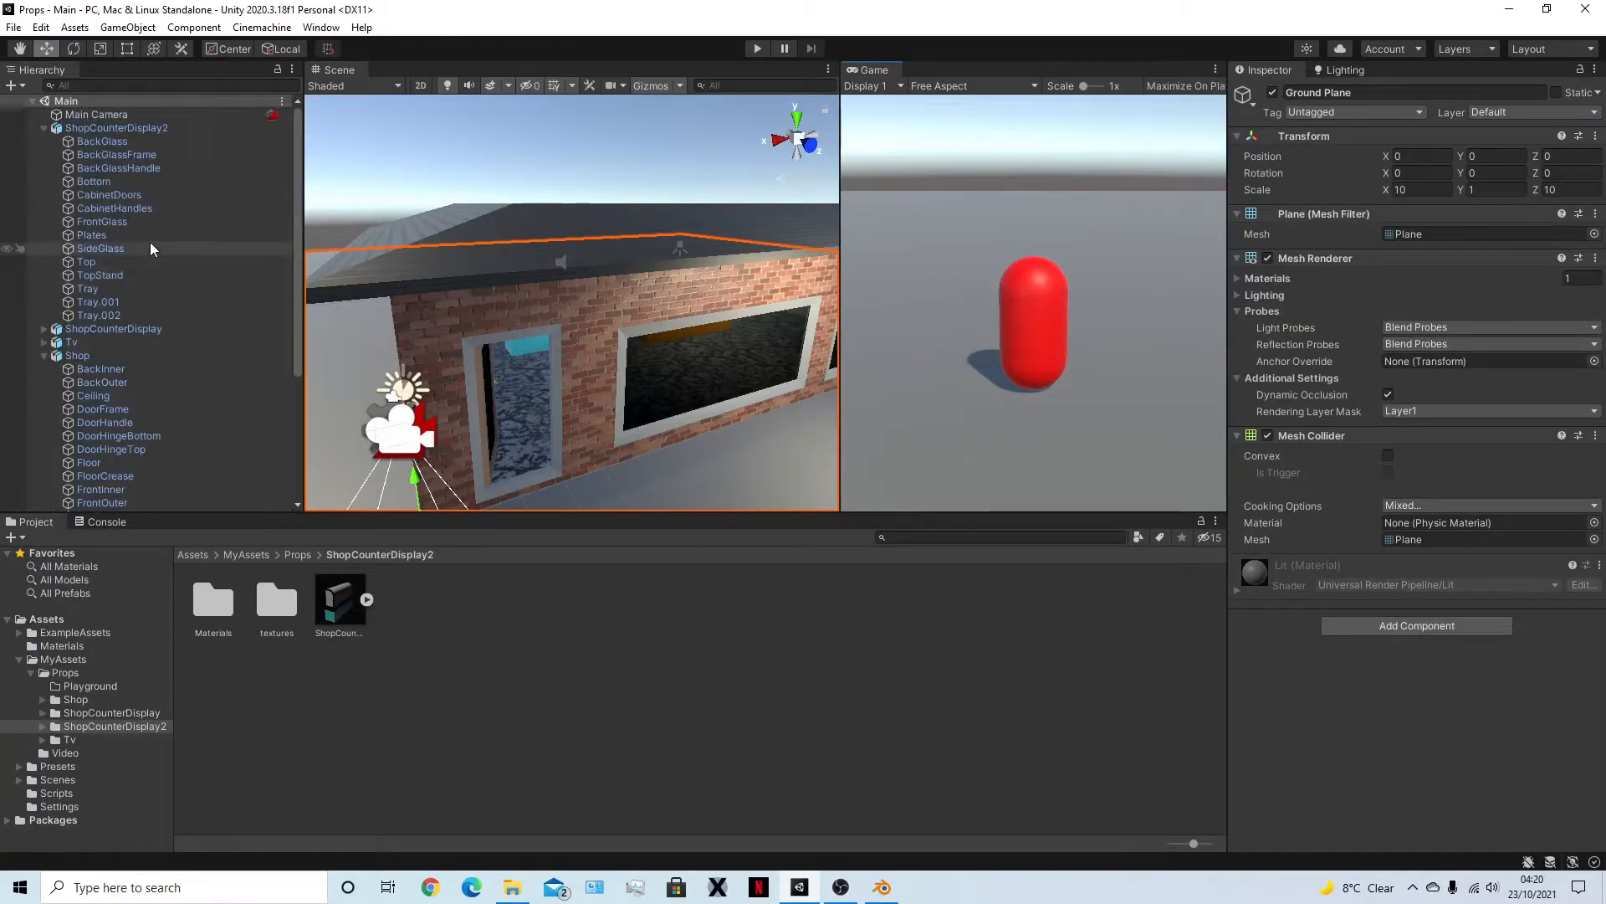
scroll(580, 351, up, 8)
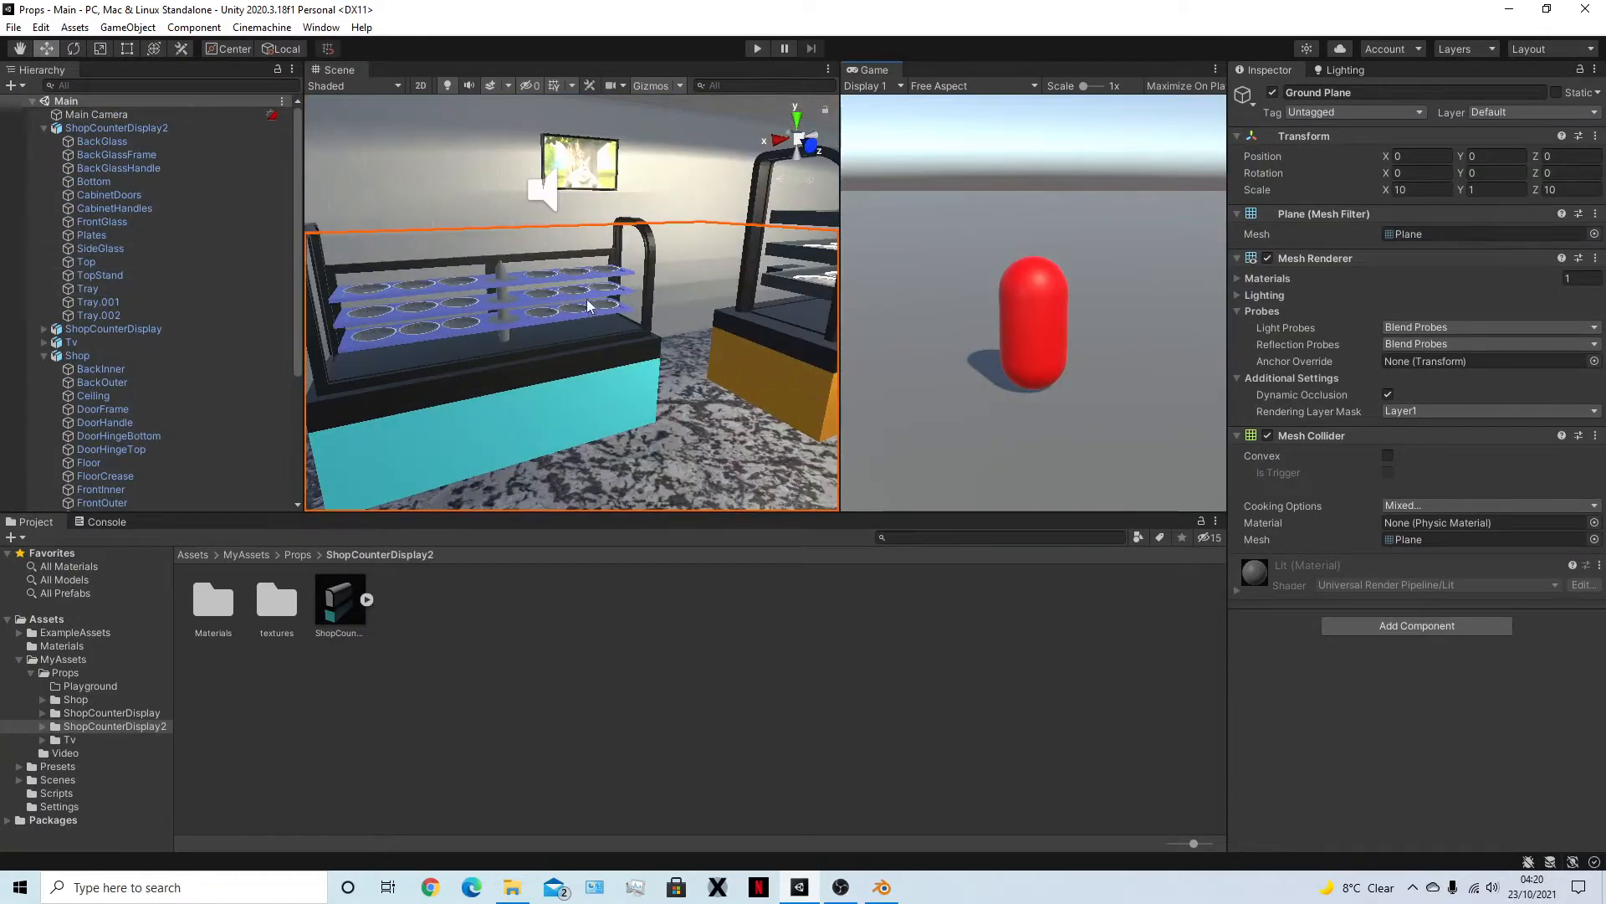
click(532, 239)
click(534, 242)
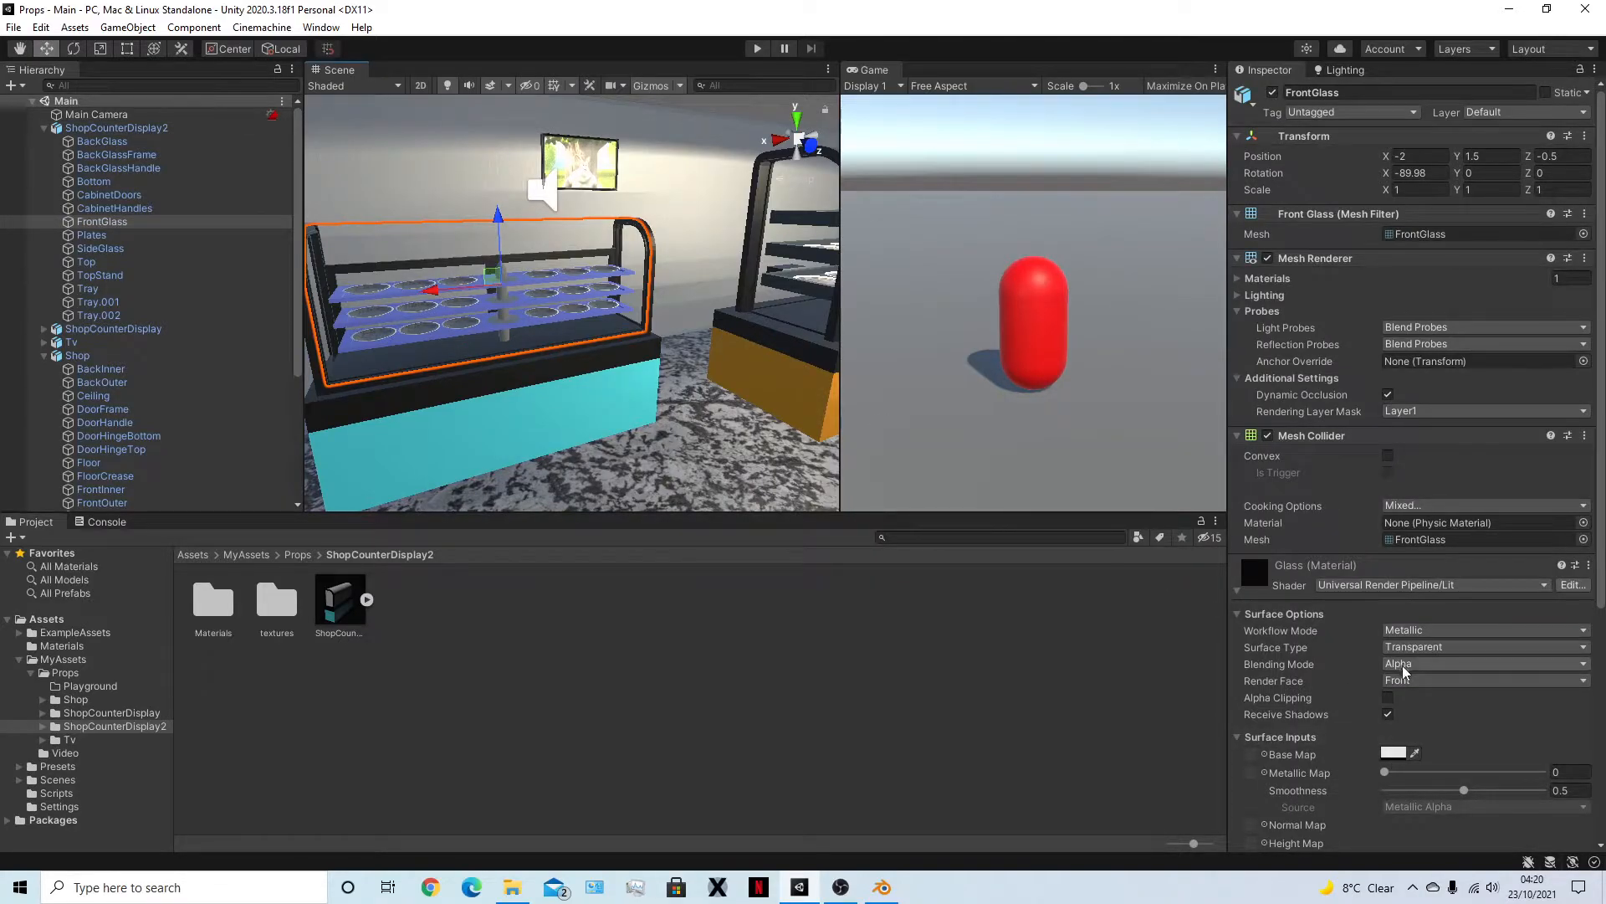
click(1436, 701)
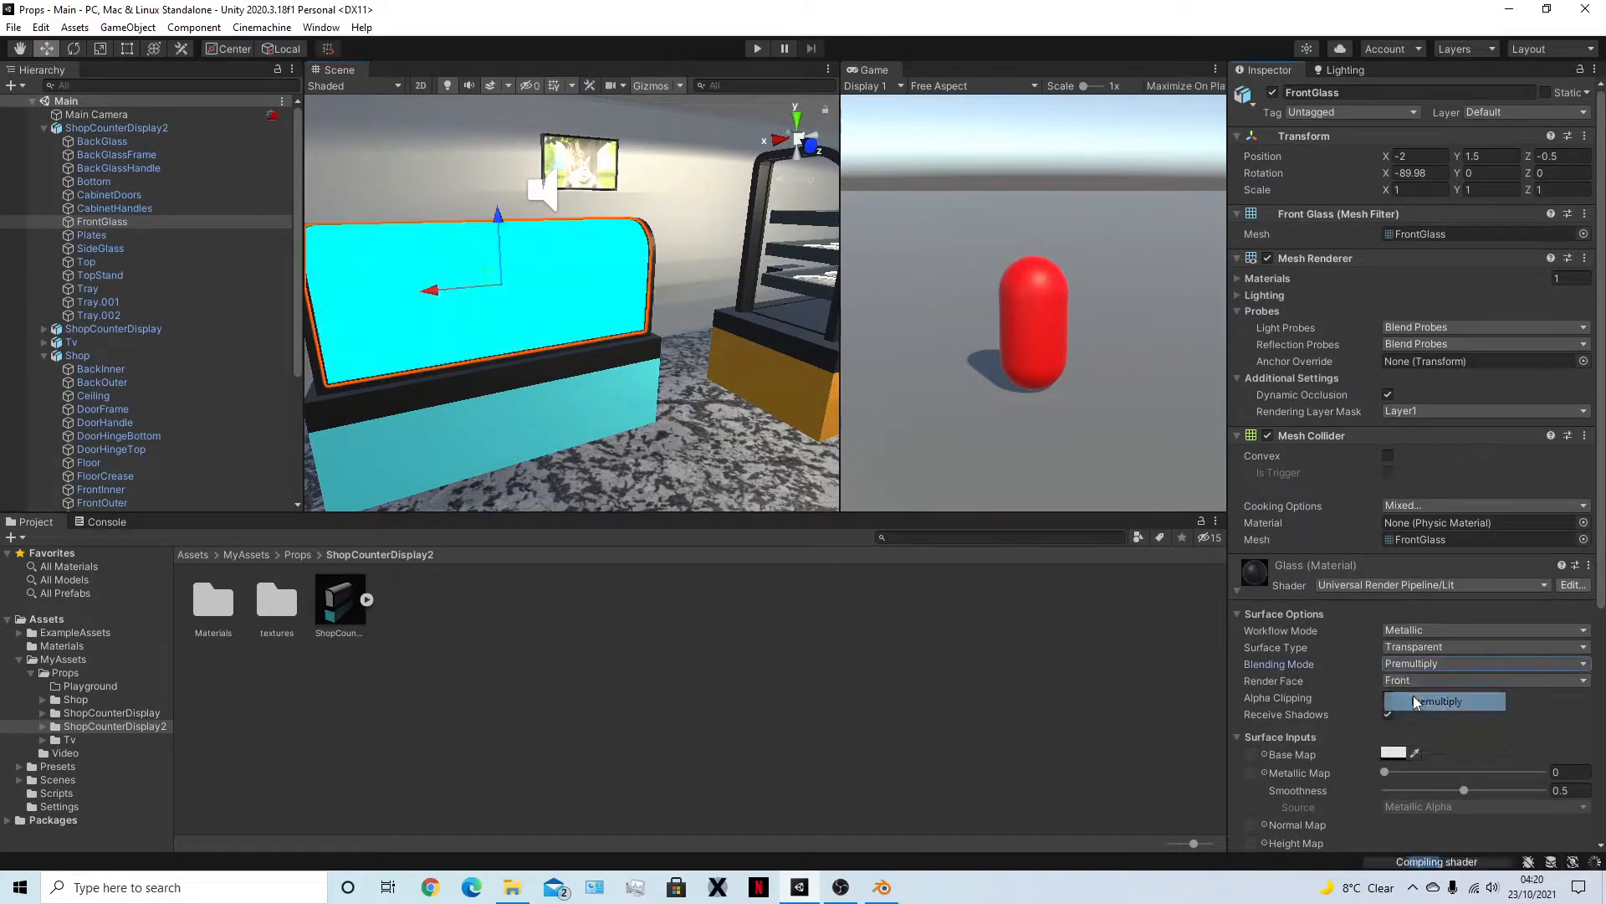
Examine the front glass of ShopCounterDisplay2 from several angles and distances to judge its Premultiply blending
scroll(585, 412, up, 10)
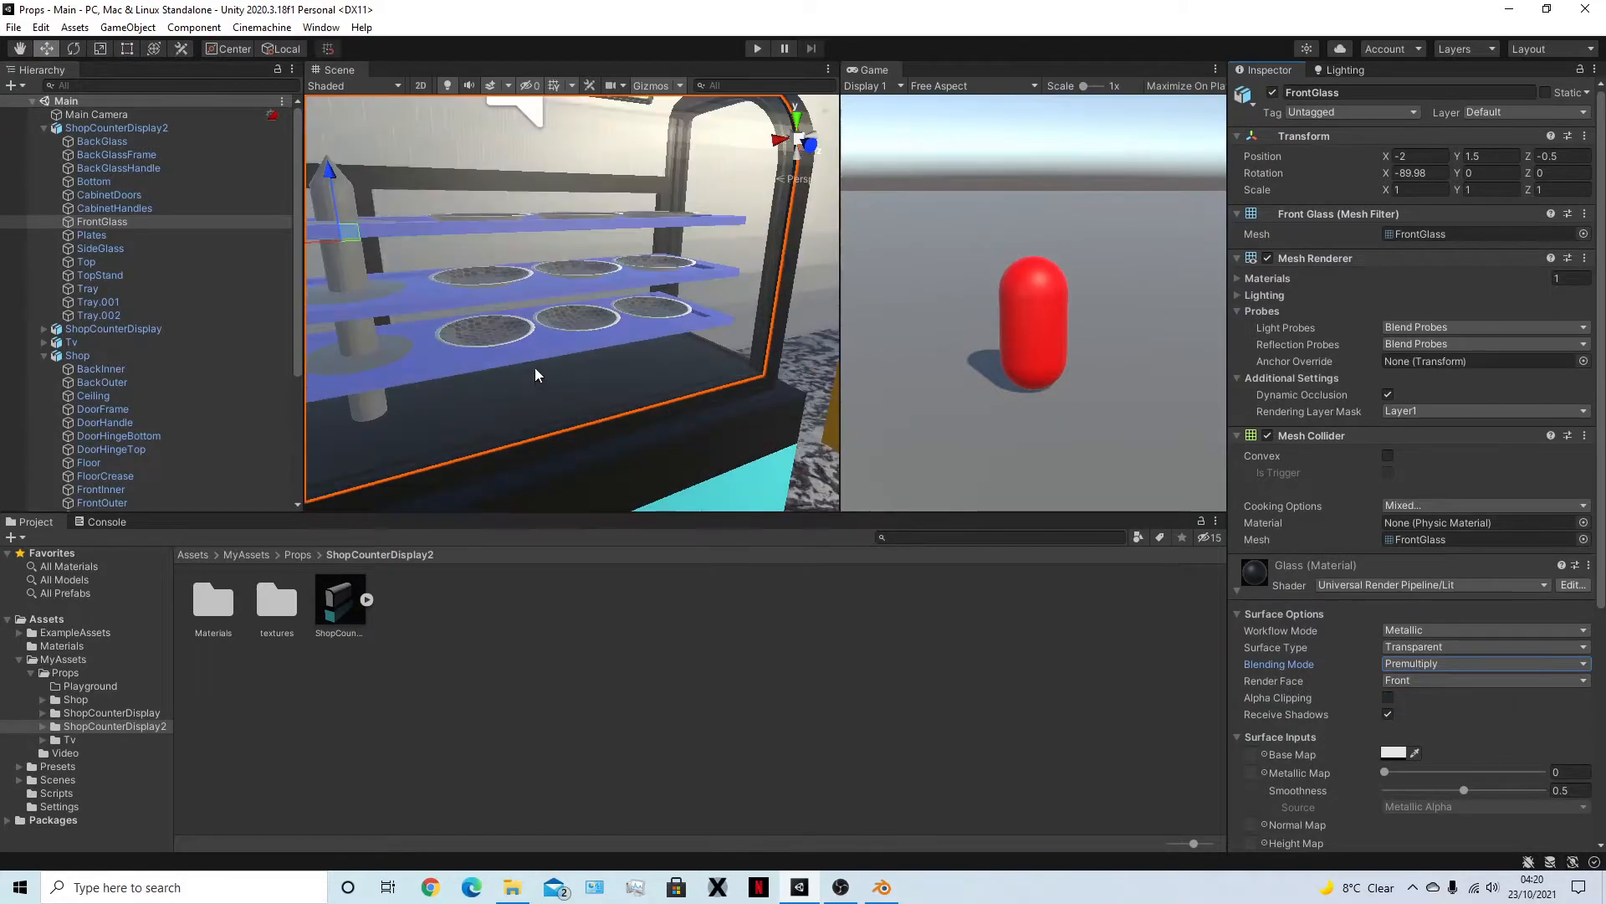
scroll(695, 422, down, 8)
middle_drag(728, 387, 540, 393)
middle_drag(758, 356, 670, 276)
scroll(470, 330, up, 5)
scroll(470, 330, down, 4)
middle_drag(459, 366, 635, 351)
middle_drag(491, 323, 800, 409)
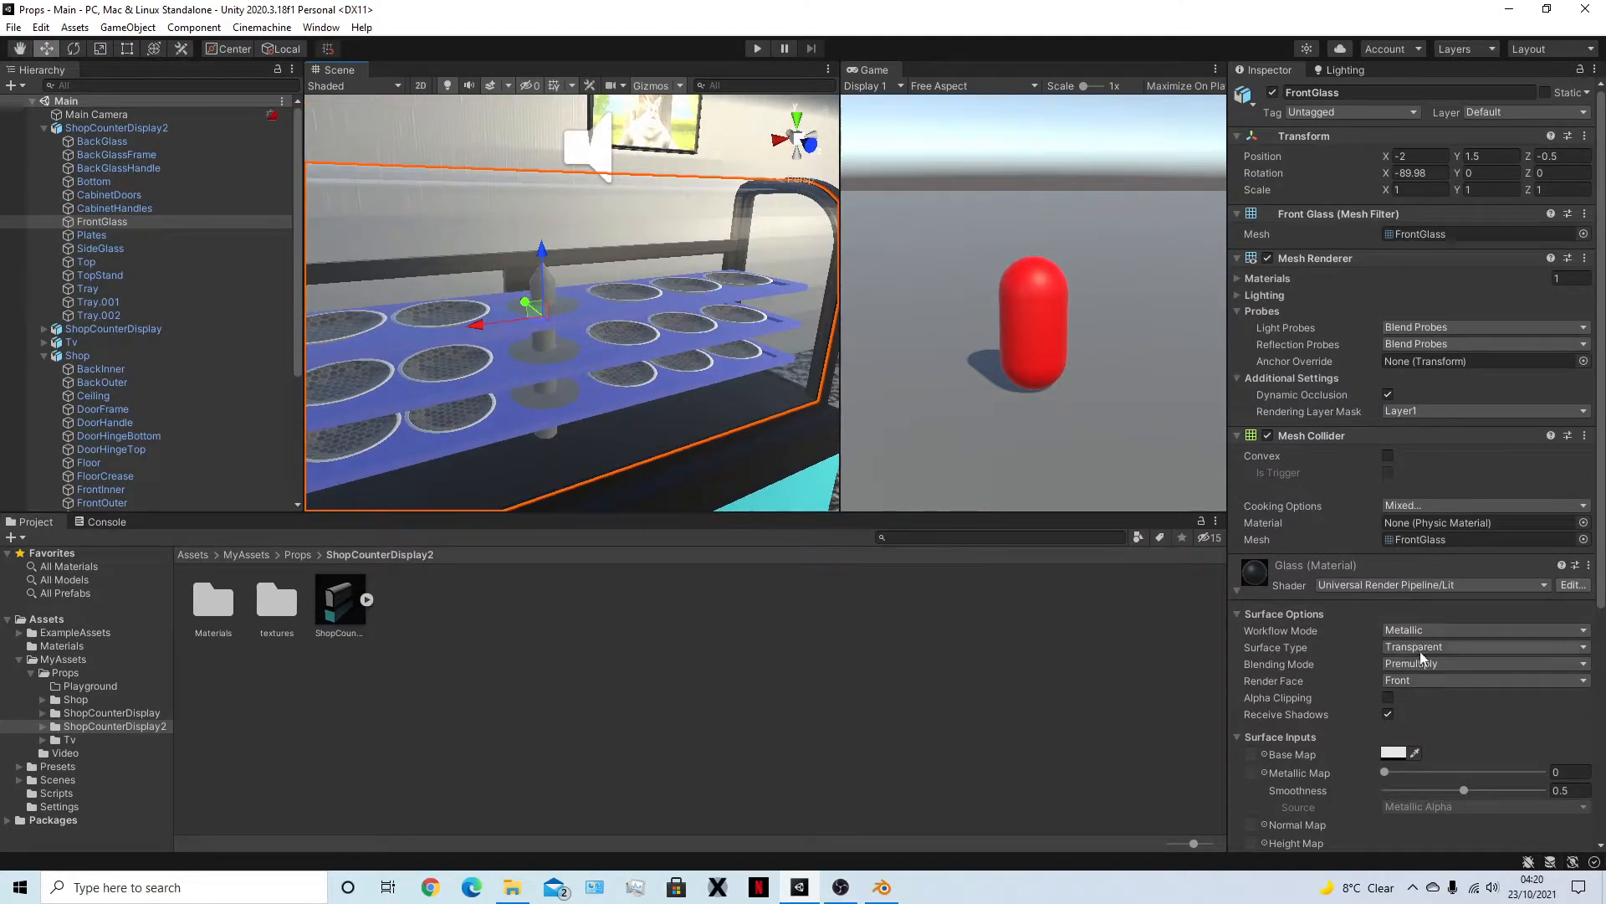
Try the Multiply blending mode on the Glass material, compare its look, and switch back to Premultiply
click(1430, 737)
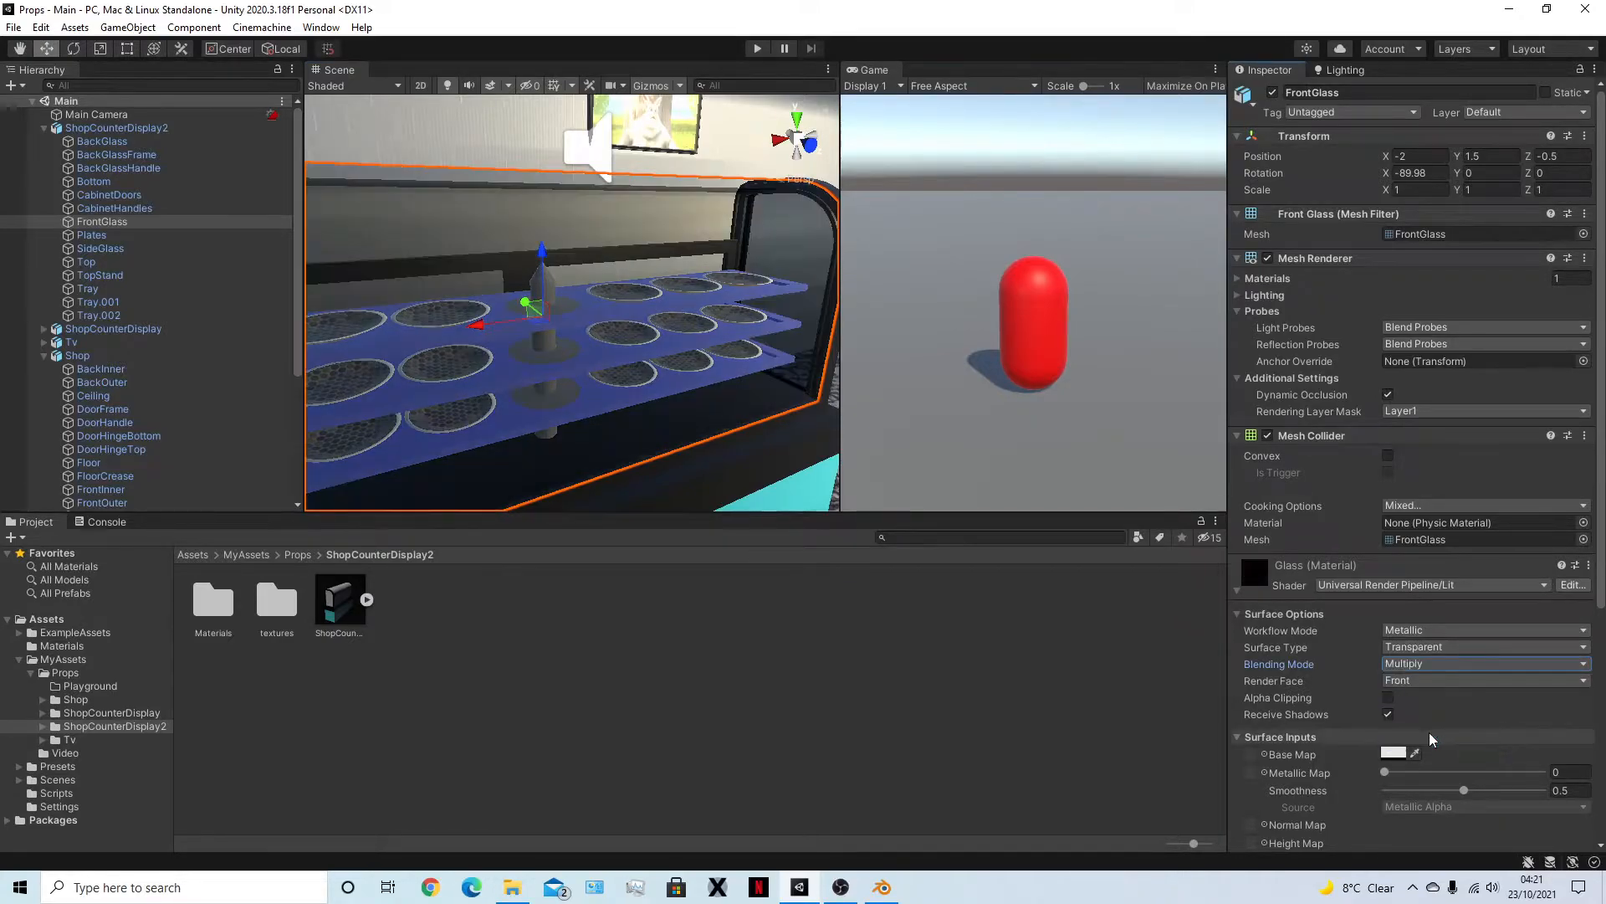
middle_drag(653, 435, 808, 383)
scroll(652, 358, down, 10)
scroll(519, 297, up, 6)
scroll(536, 334, down, 2)
middle_drag(535, 335, 657, 321)
scroll(753, 388, up, 4)
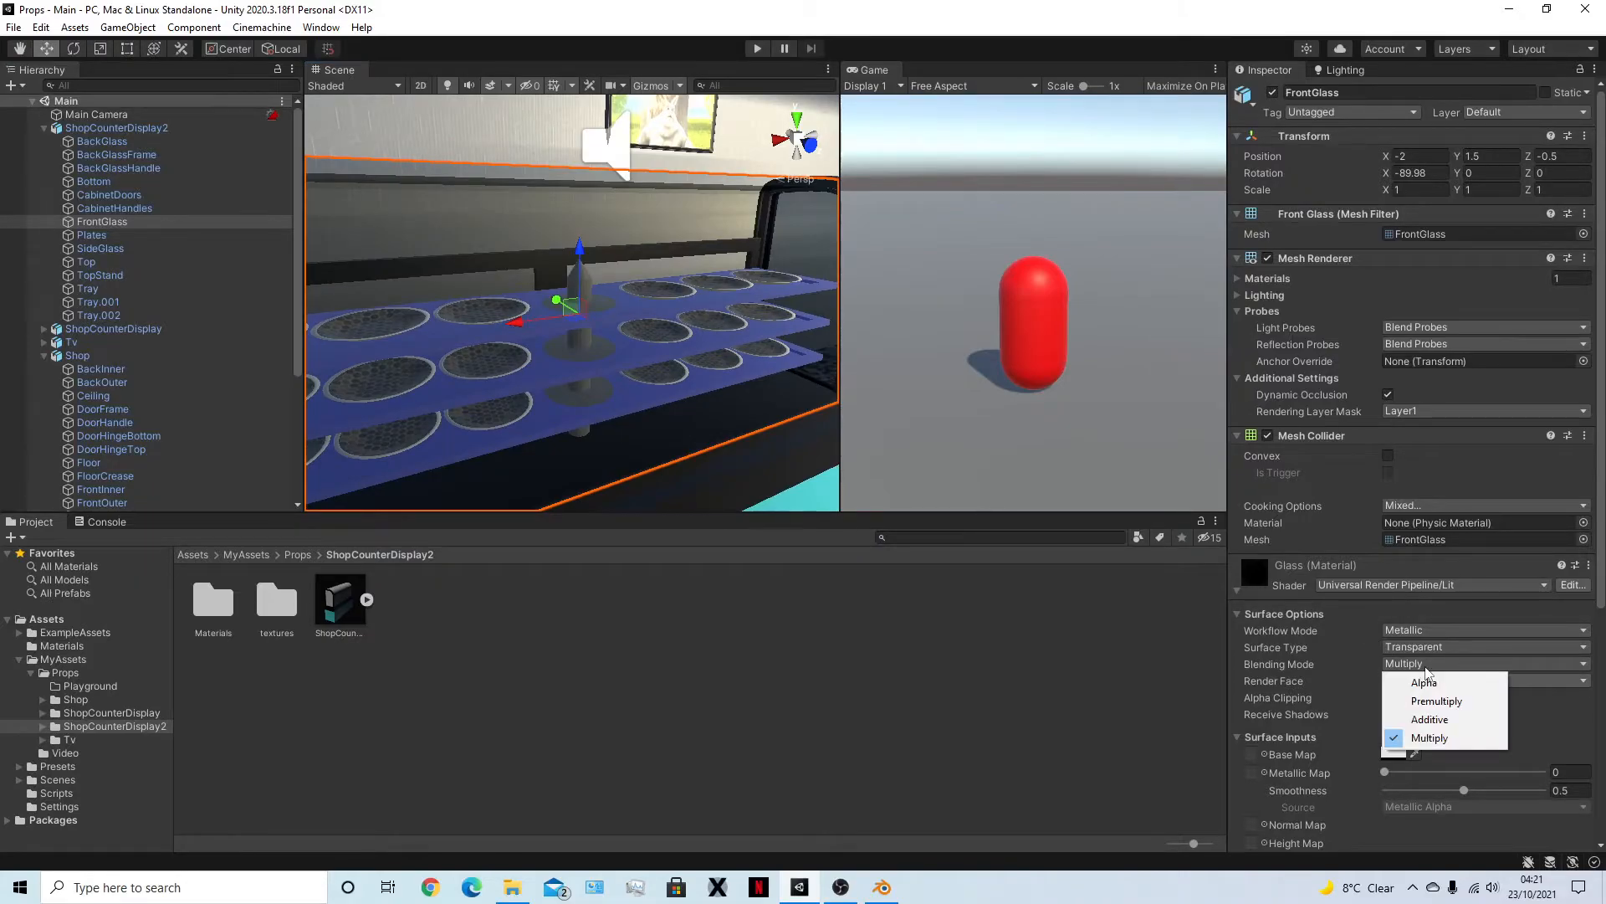
click(1436, 701)
mouse_move(575, 328)
middle_down()
mouse_move(594, 275)
mouse_move(584, 387)
mouse_move(578, 318)
middle_up()
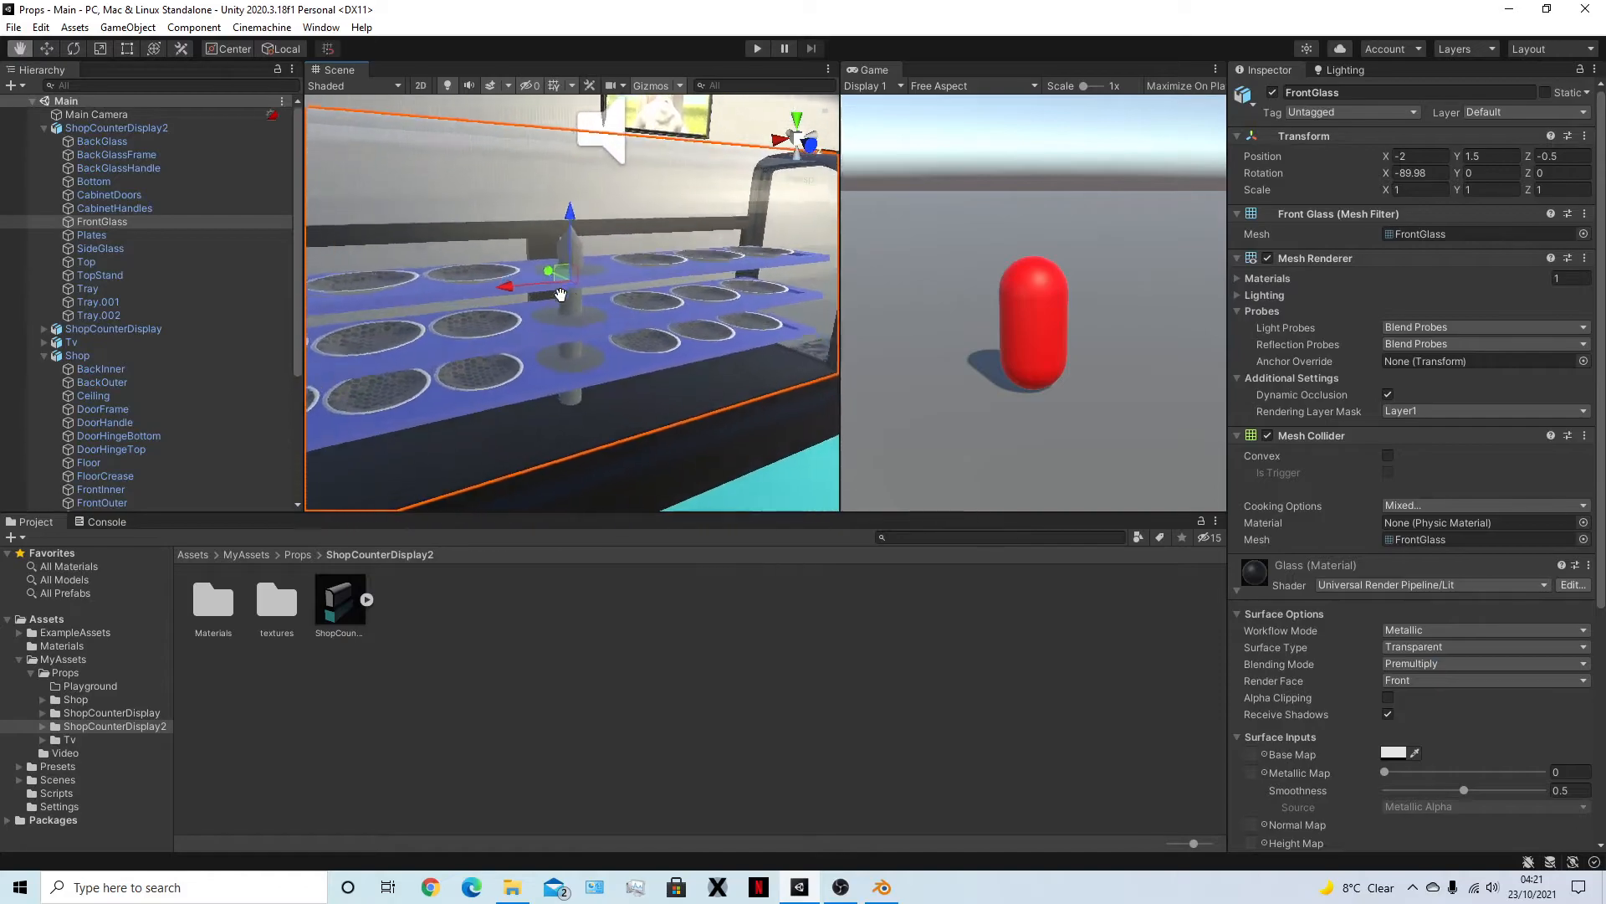
scroll(620, 343, down, 6)
Set the Glass material's base map colour to black (000000) with an alpha of about 22
scroll(1356, 628, down, 5)
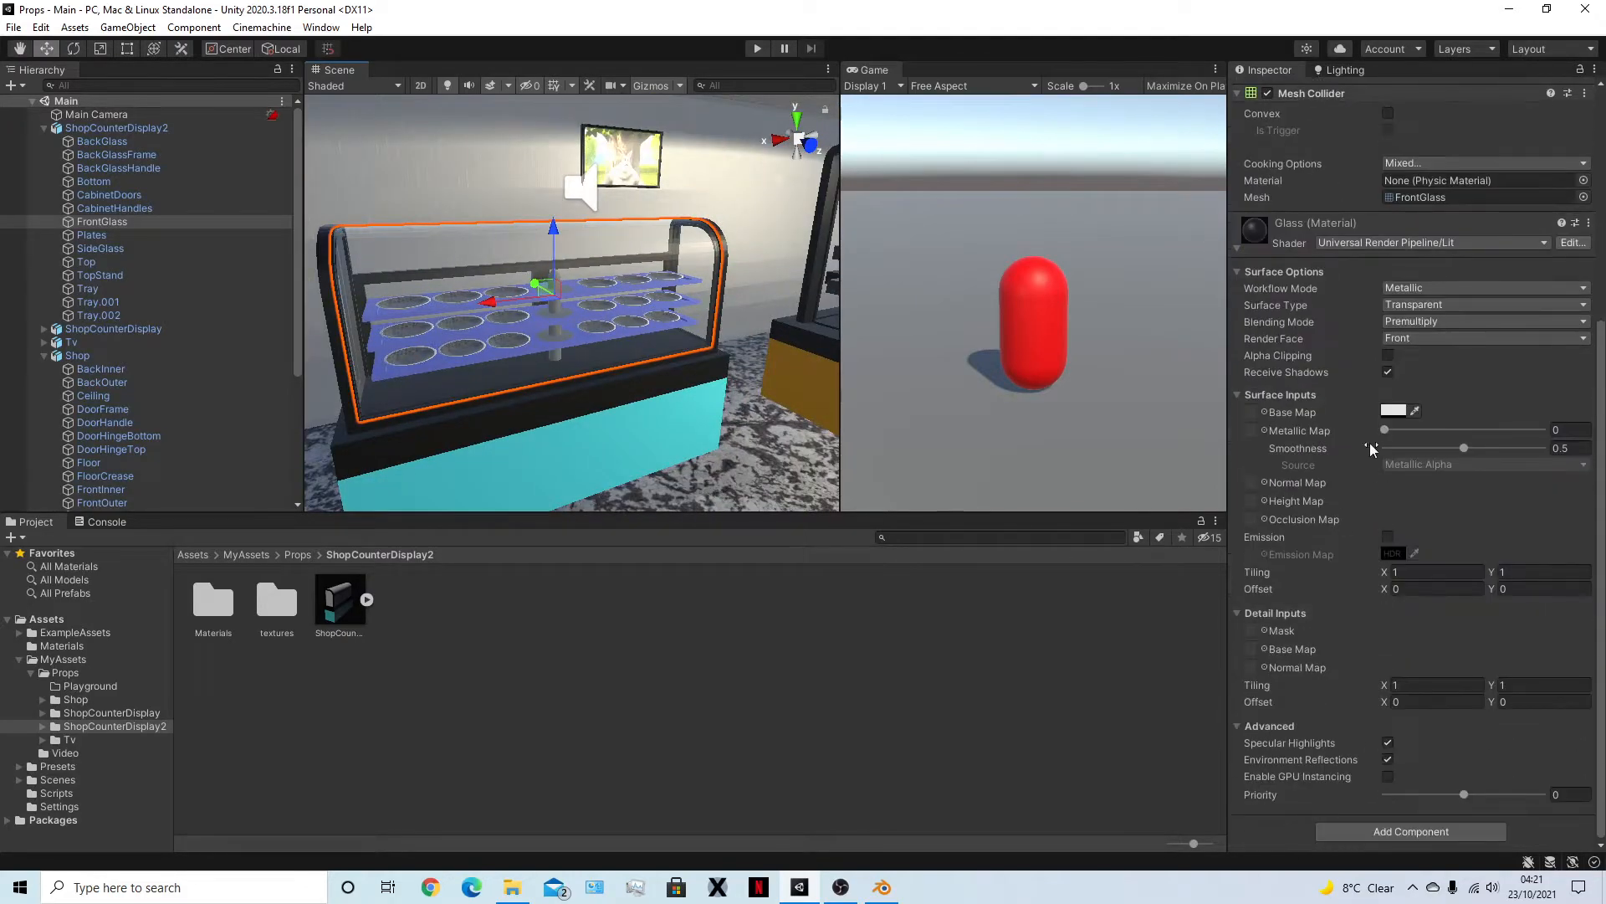
click(1391, 411)
drag(1417, 730, 1365, 728)
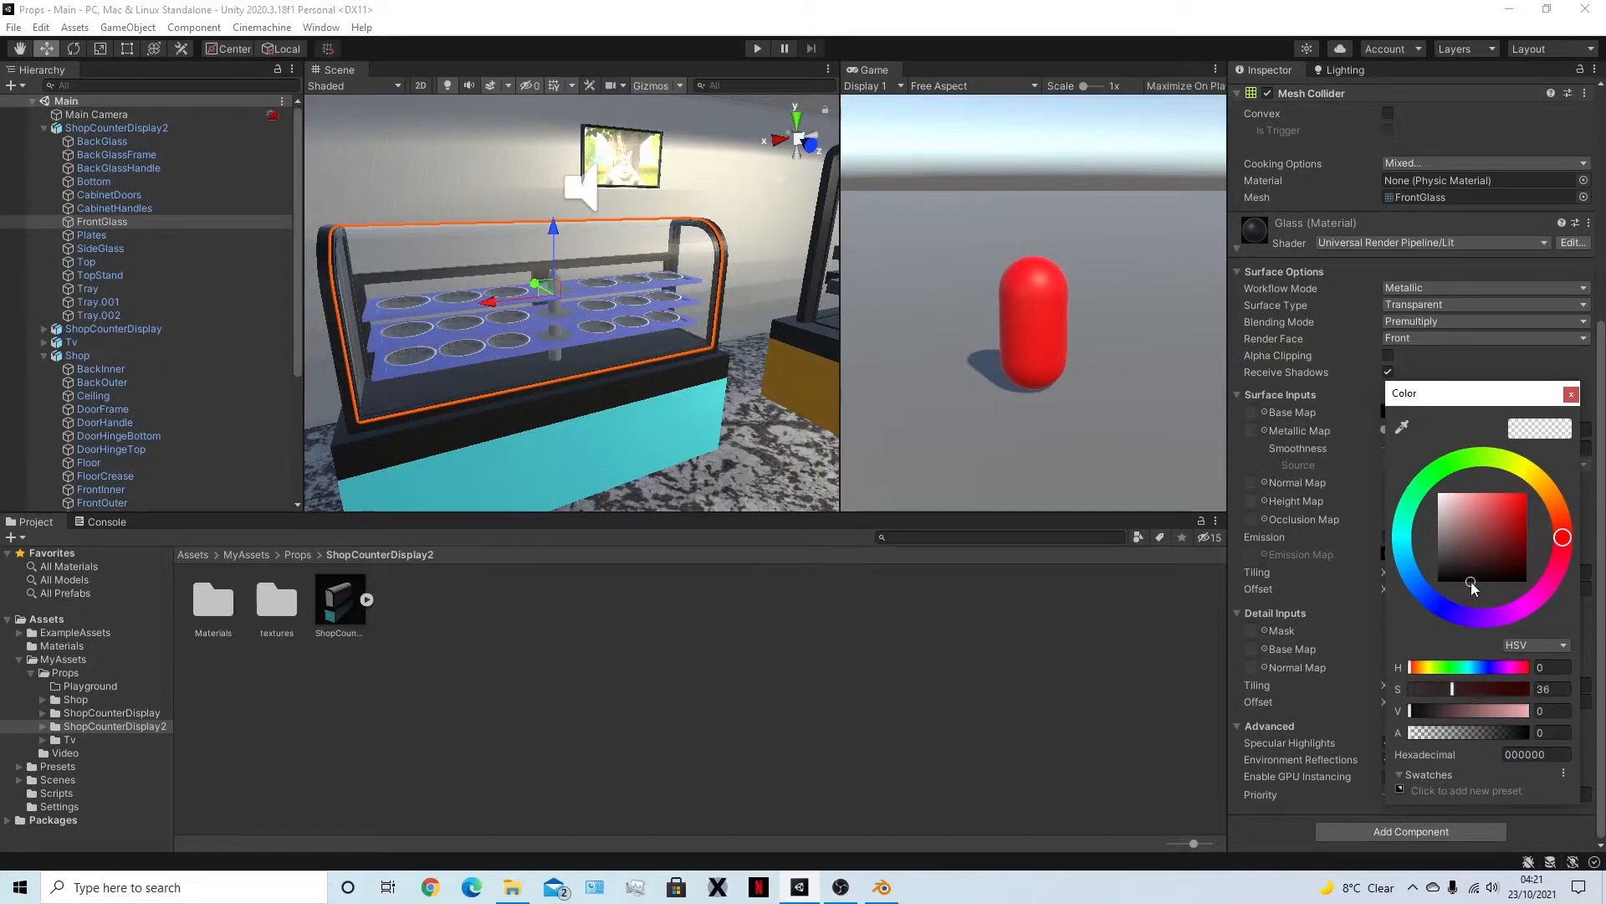
drag(1418, 732, 1437, 734)
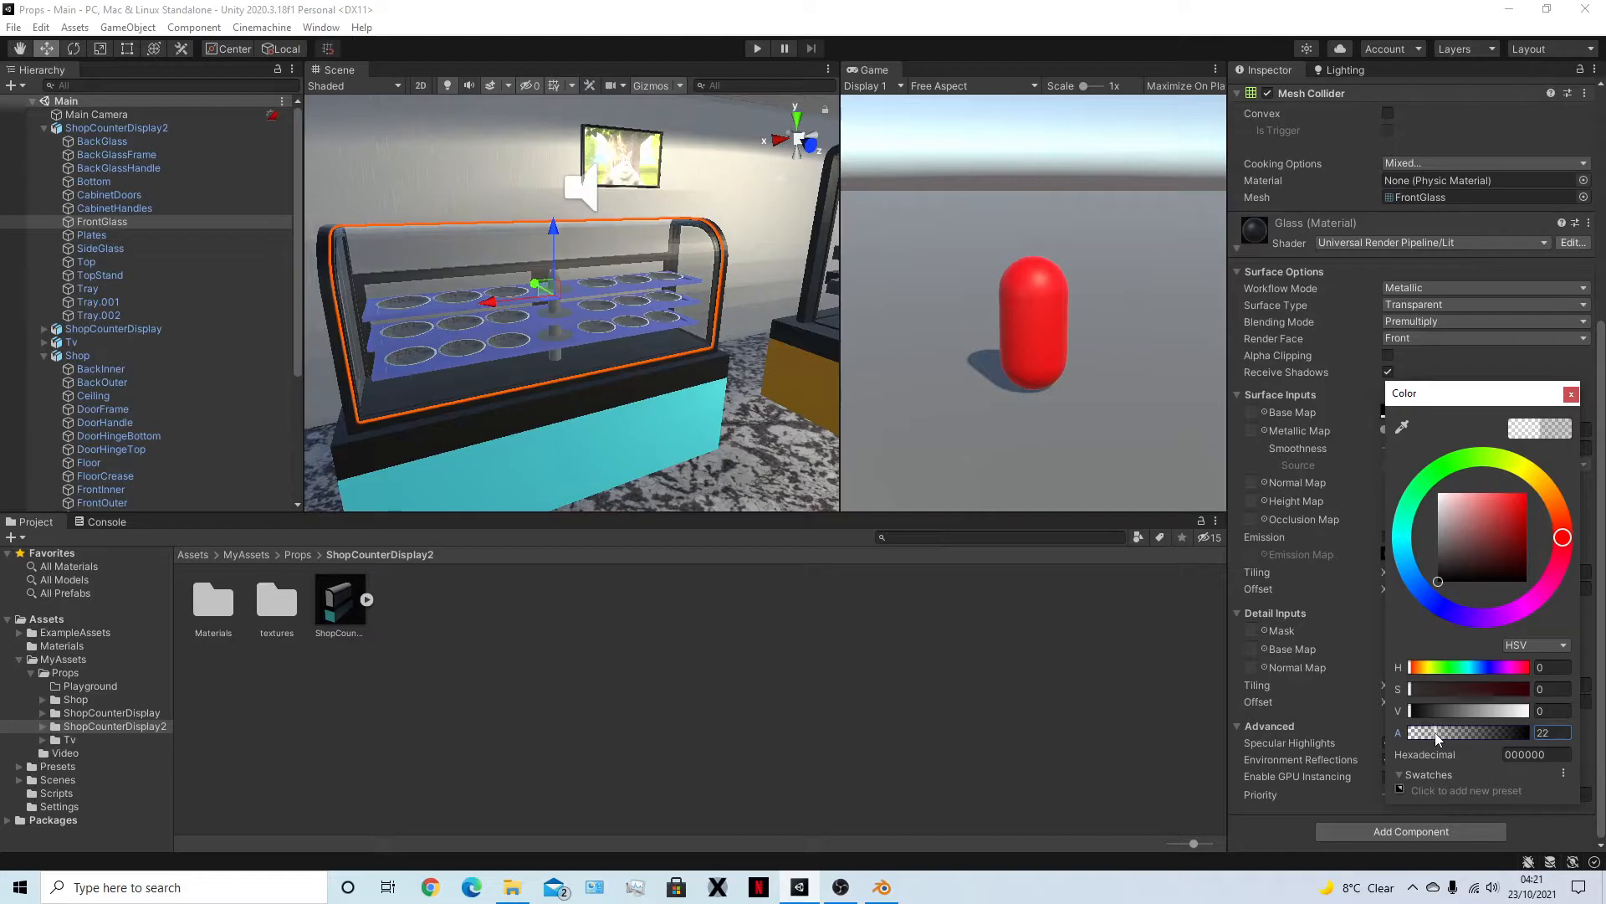
middle_drag(736, 423, 593, 244)
click(524, 226)
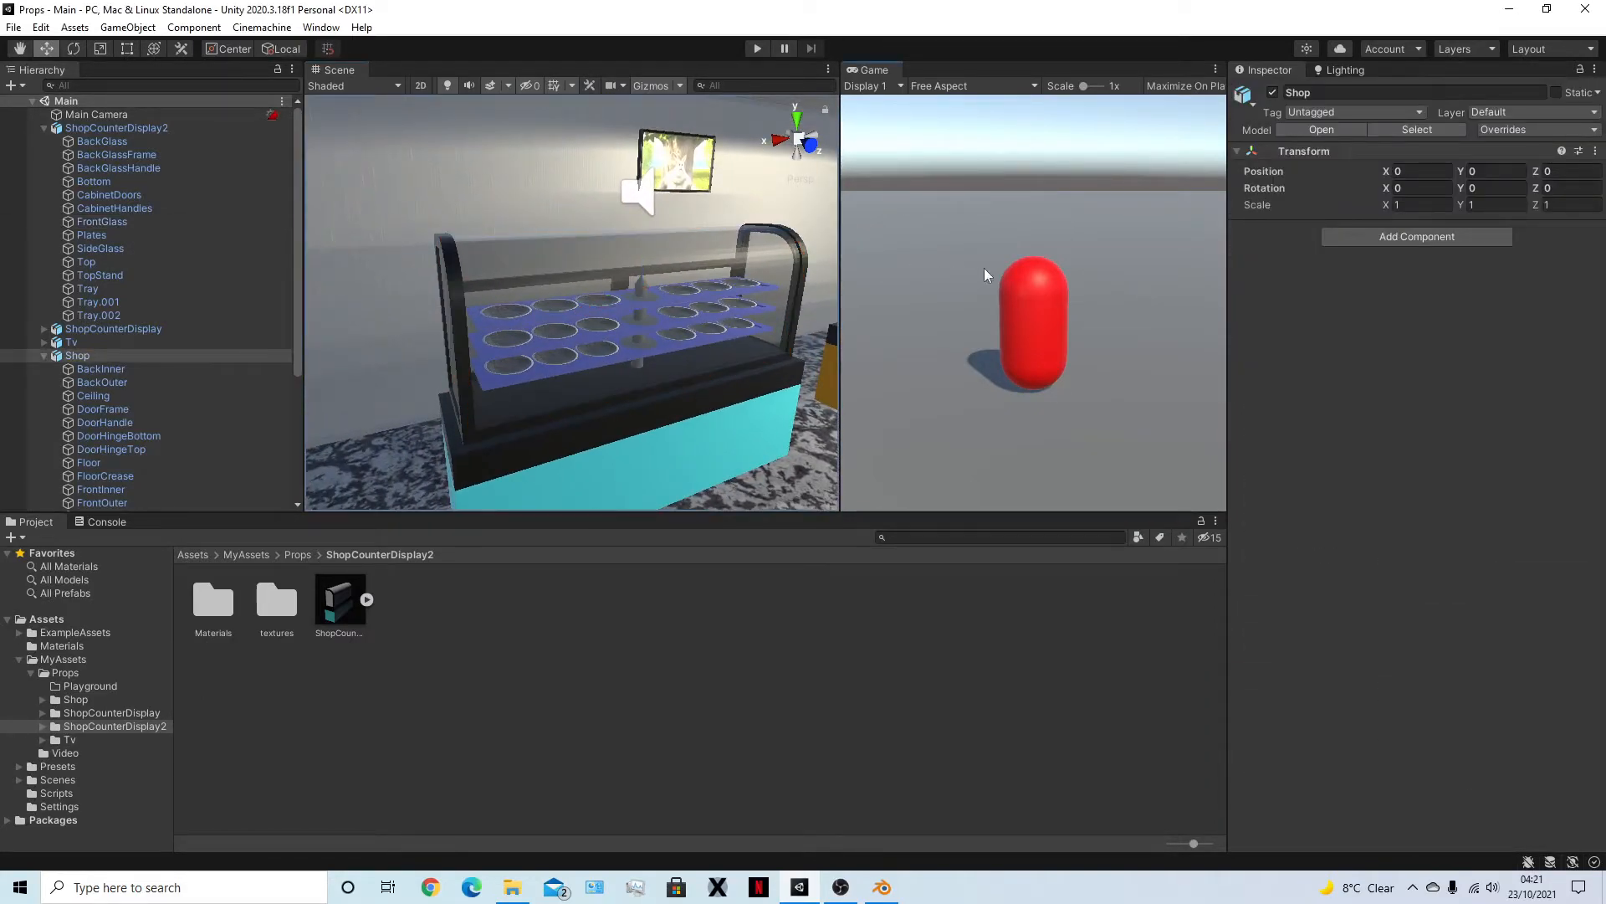
Run the game again in a maximized Game view and walk the player through the shop doorway towards the turquoise counter
key(shift+space)
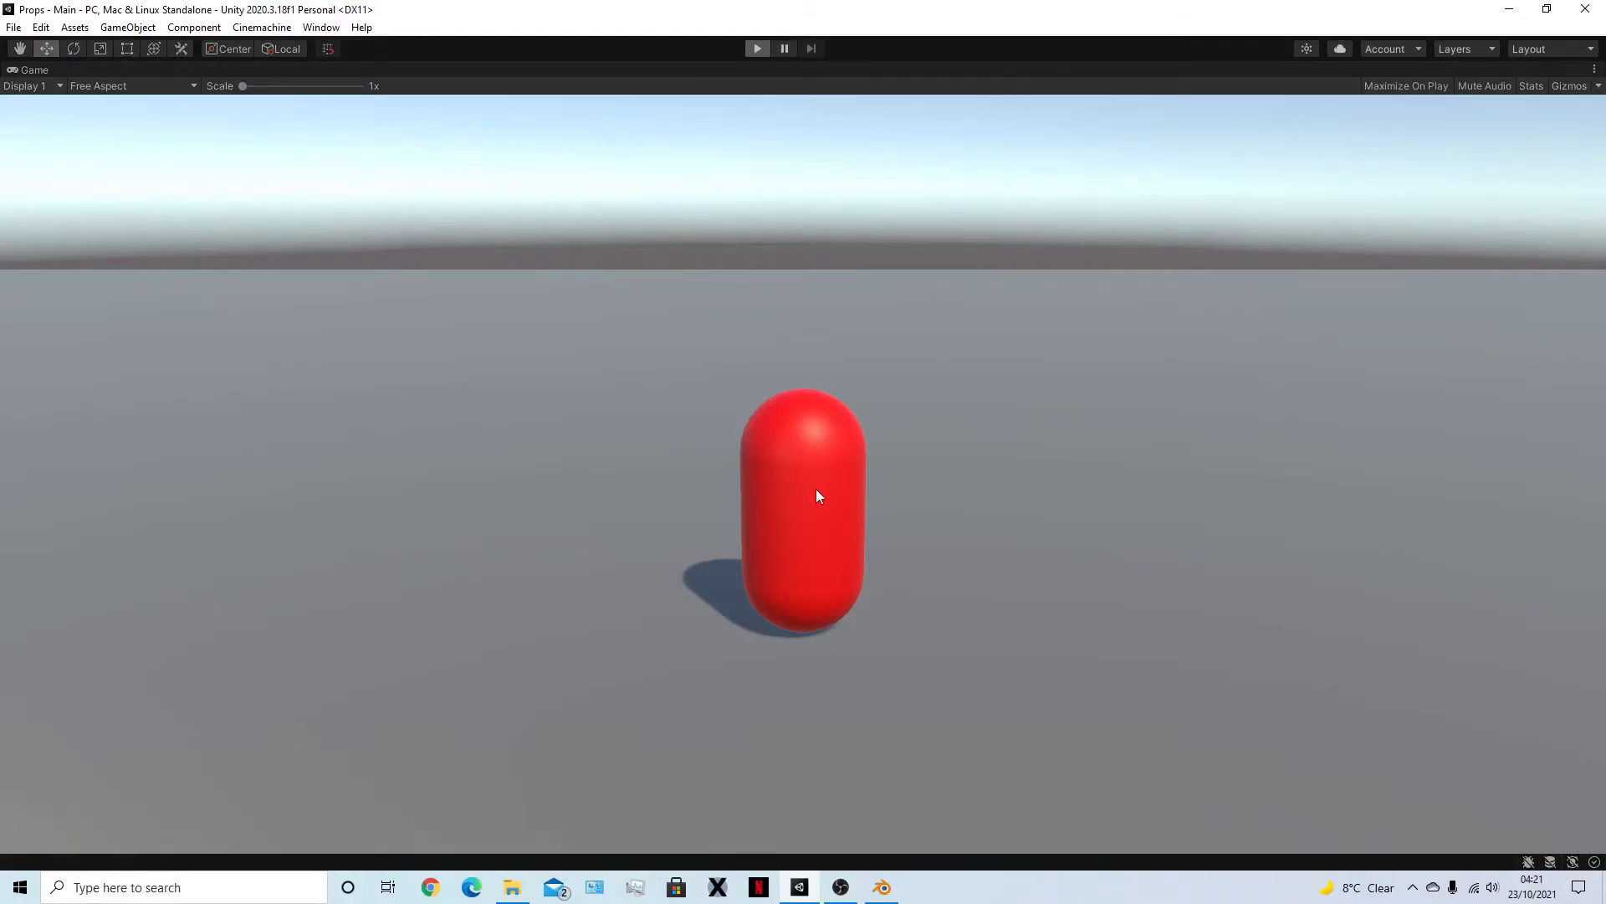
key(ctrl+p)
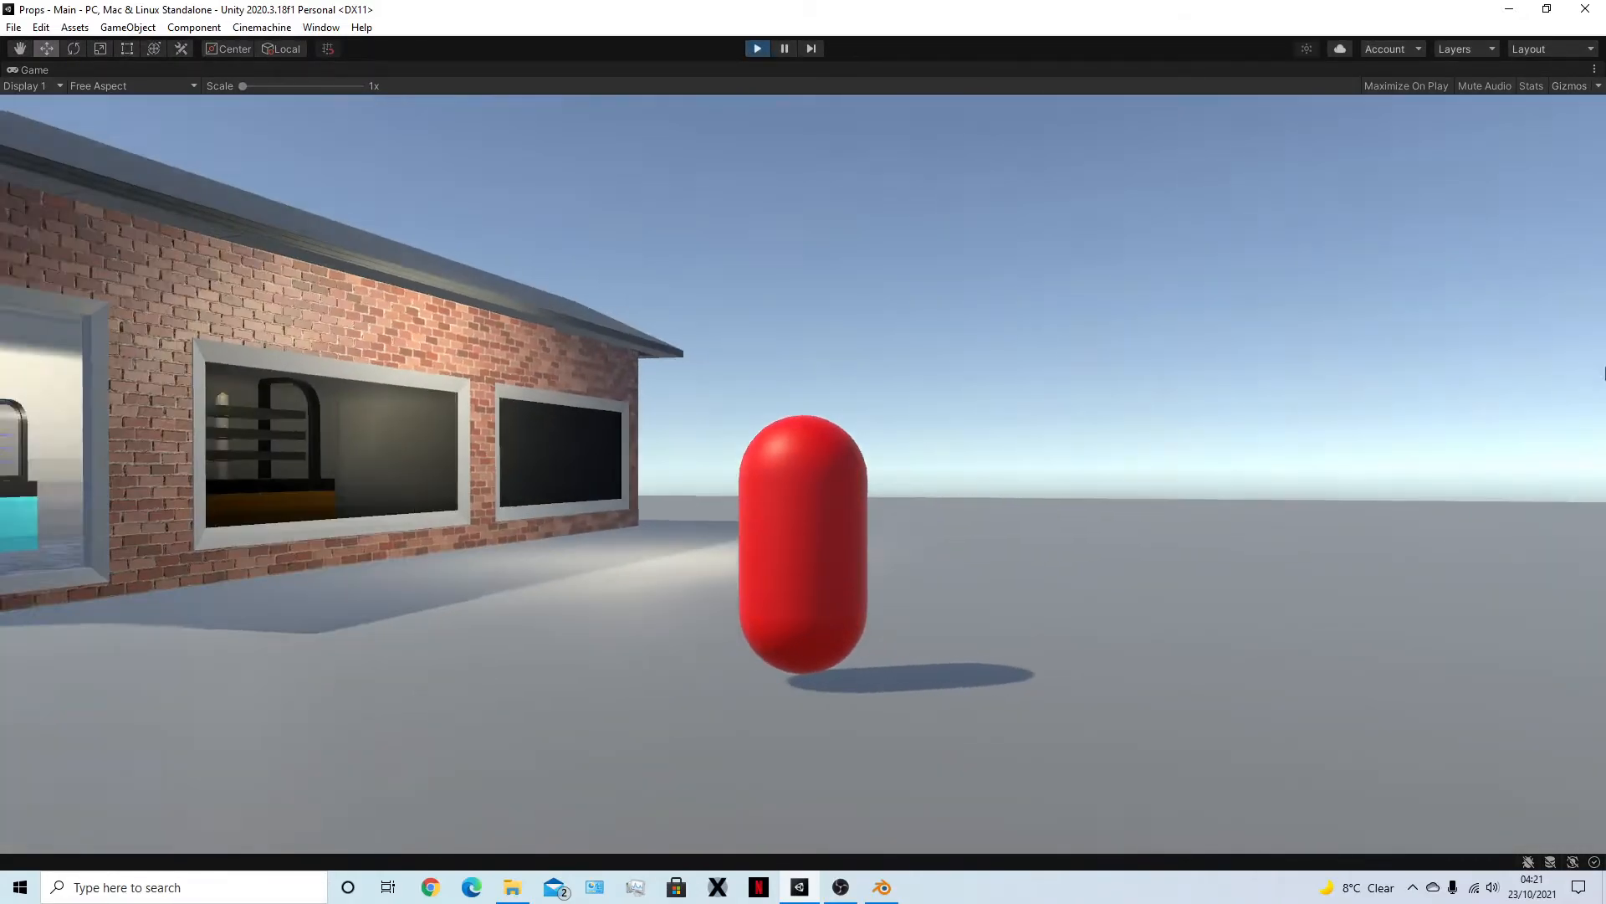
key(w)
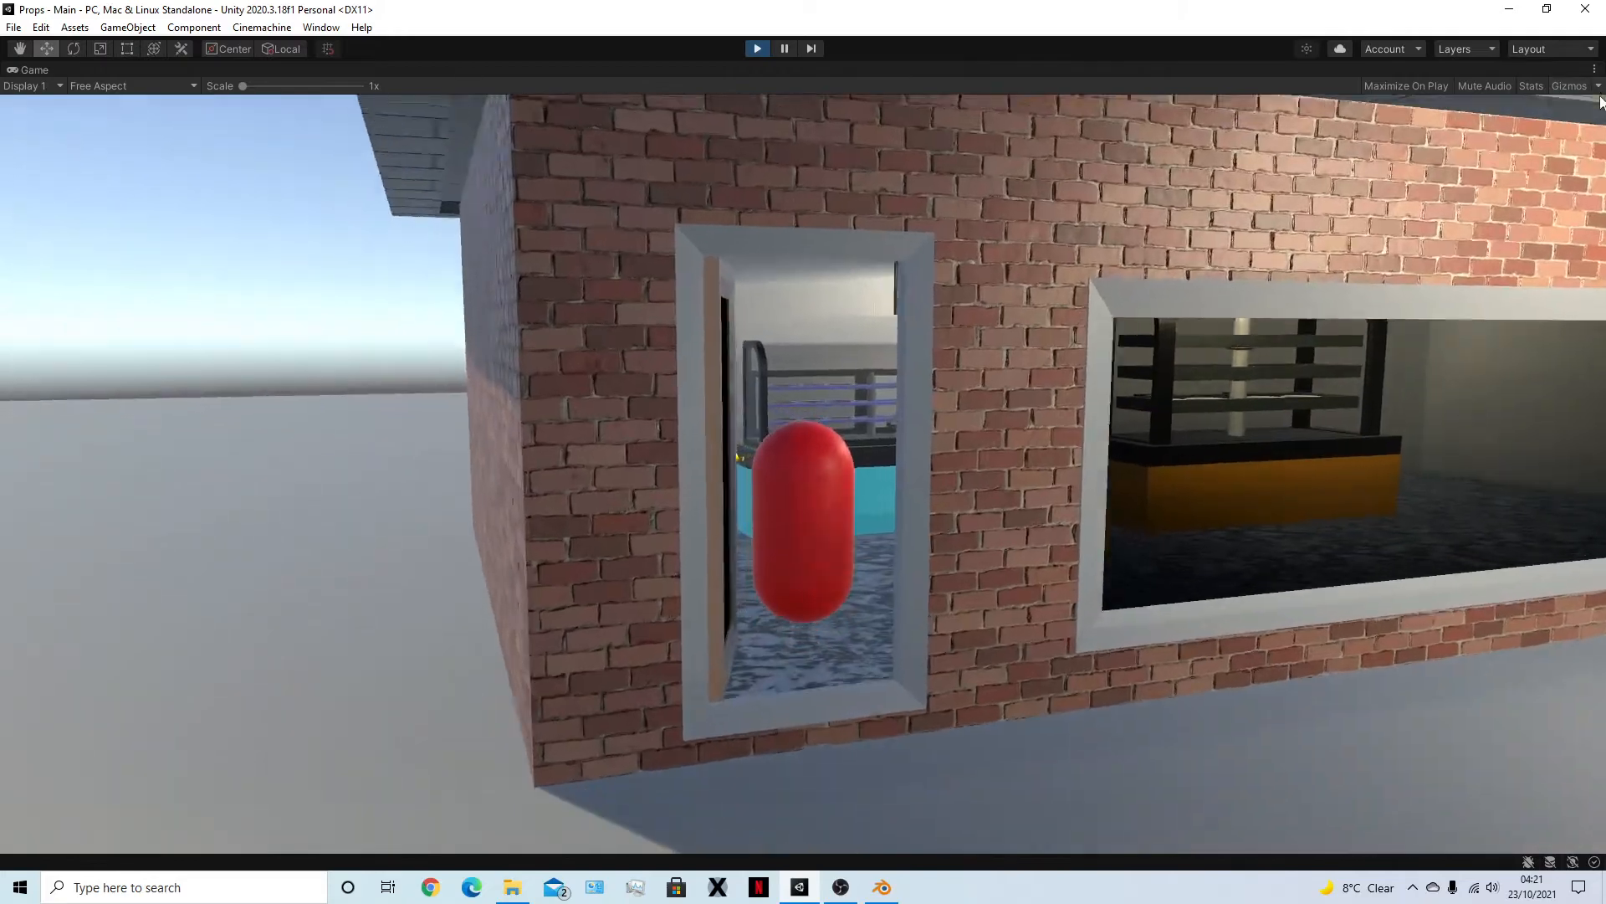